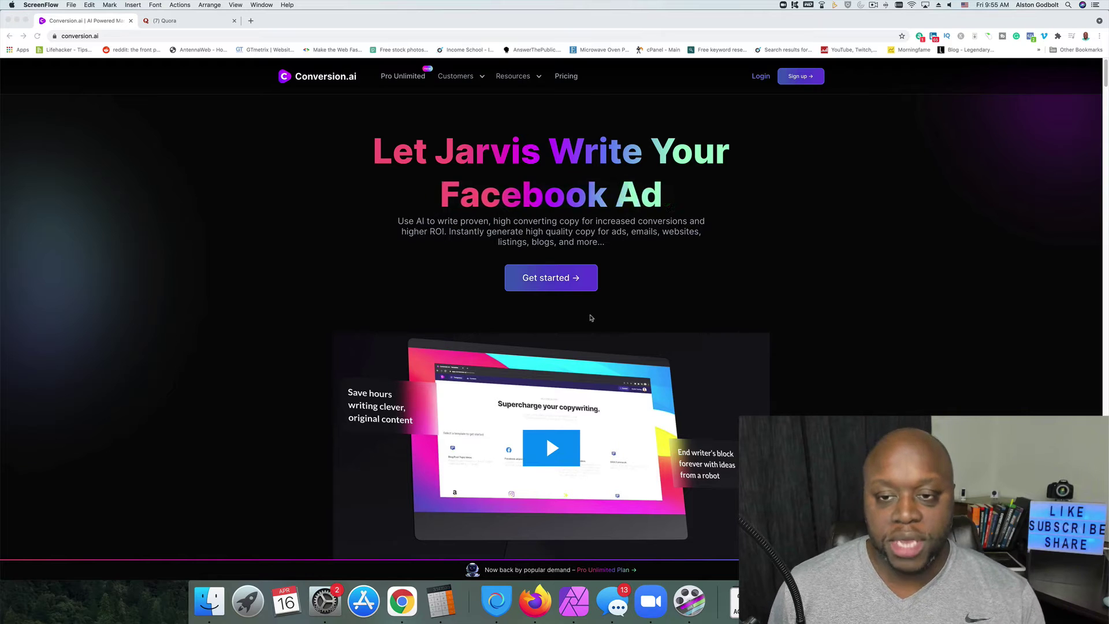
# Step: Log in to Conversion.ai, switch to Quora and view its notifications
pyautogui.click(761, 75)
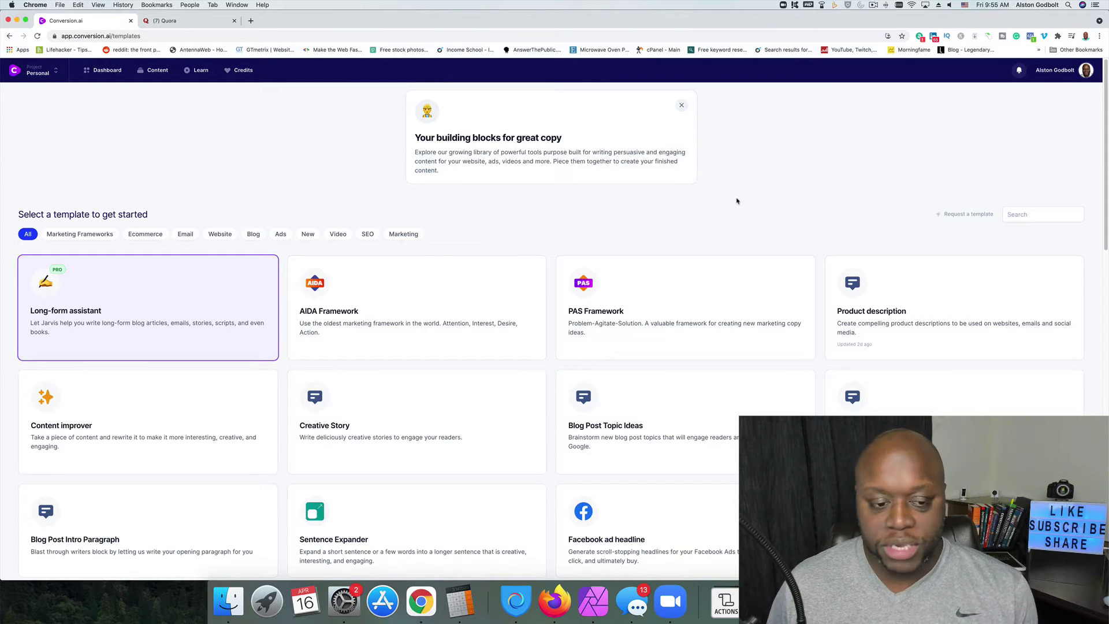
pyautogui.click(167, 20)
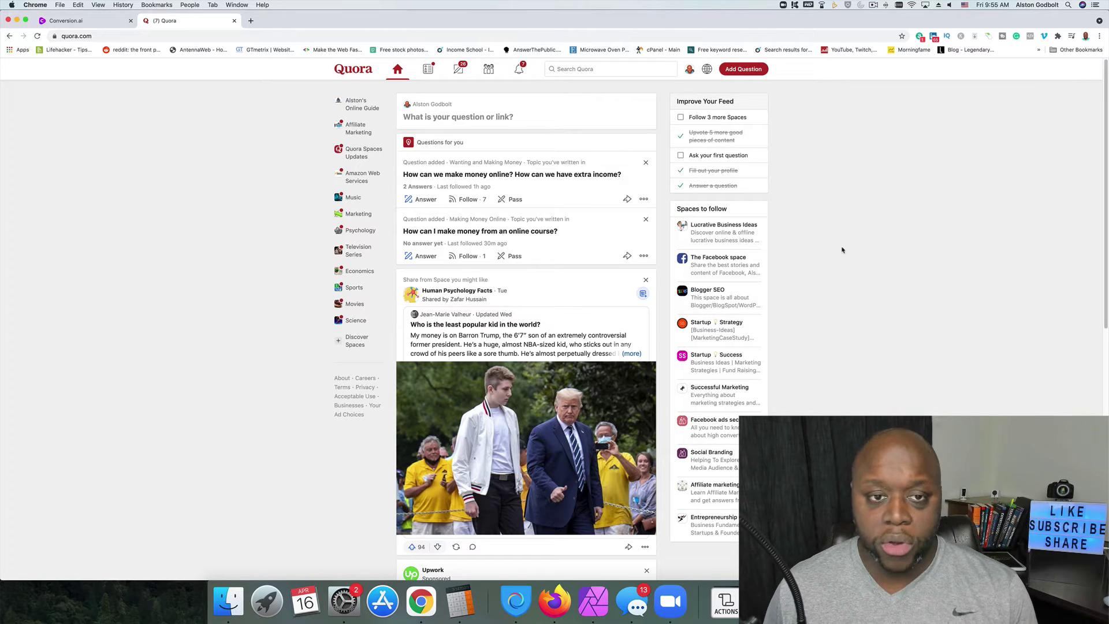
pyautogui.click(519, 70)
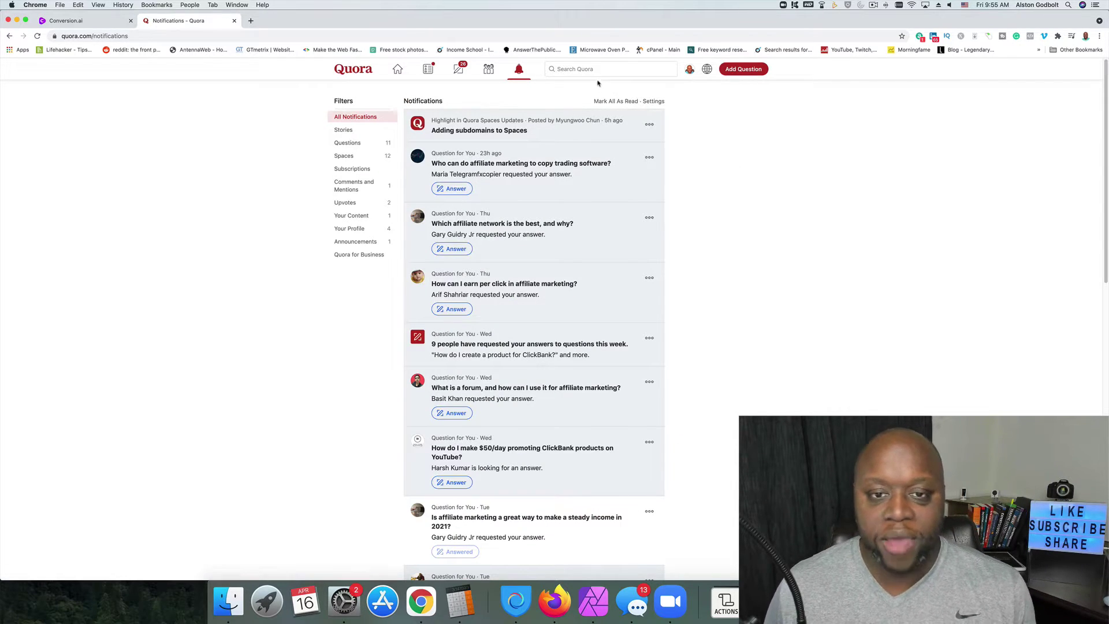
# Step: Search Quora for "affiliate marketing"
pyautogui.click(597, 70)
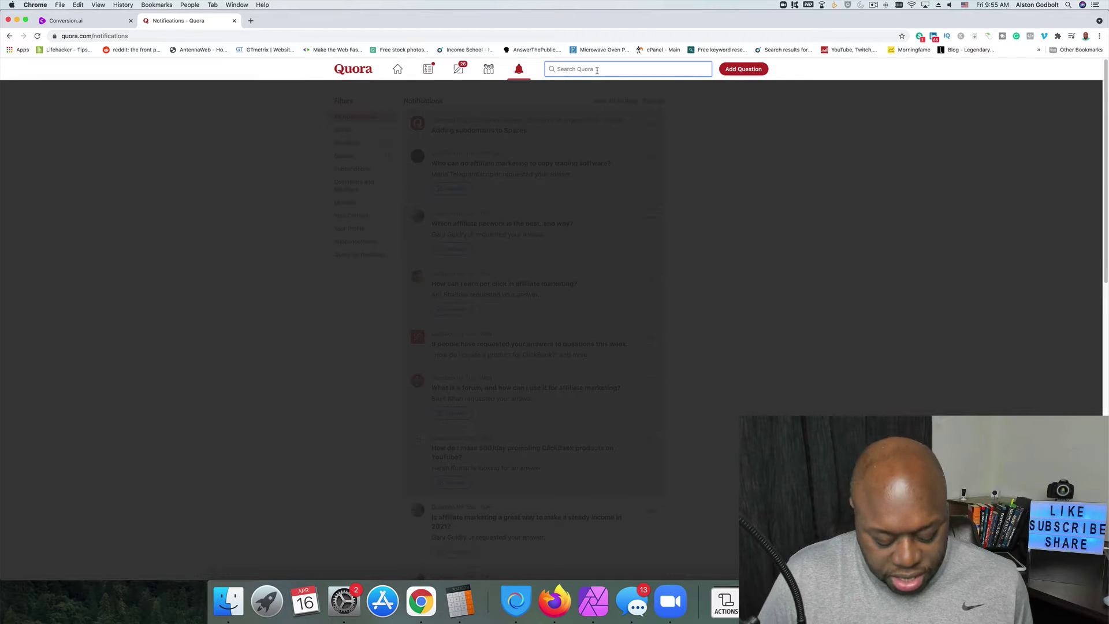
pyautogui.write('affilate')
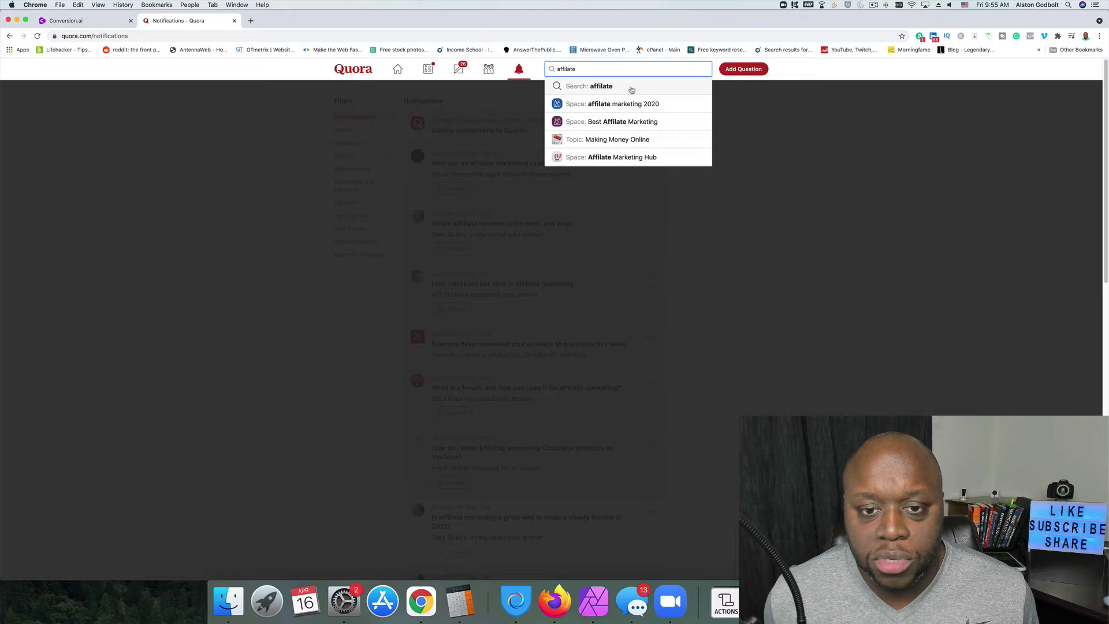
pyautogui.doubleClick(614, 71)
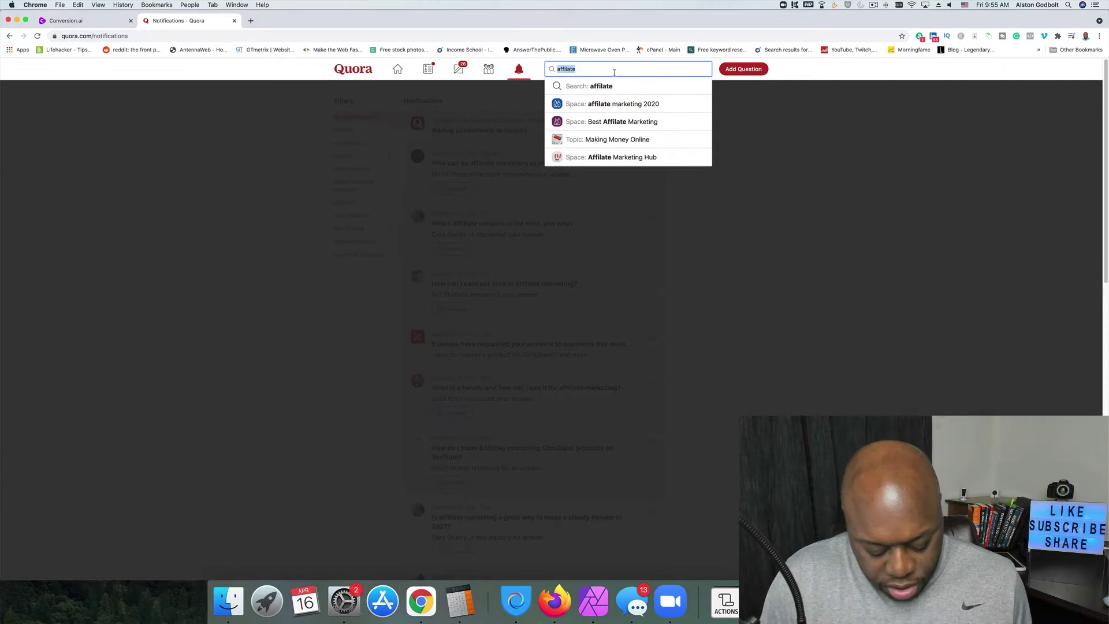
pyautogui.write('affiliate marketing')
pyautogui.click(629, 87)
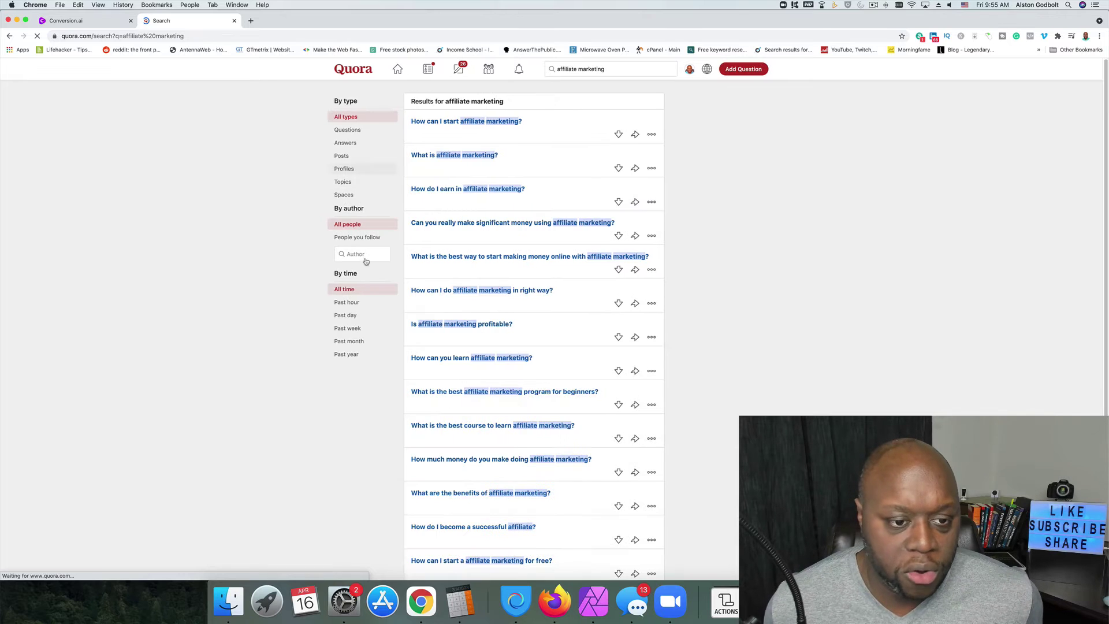
# Step: Filter the search results to questions from the past day and look through them
pyautogui.click(361, 131)
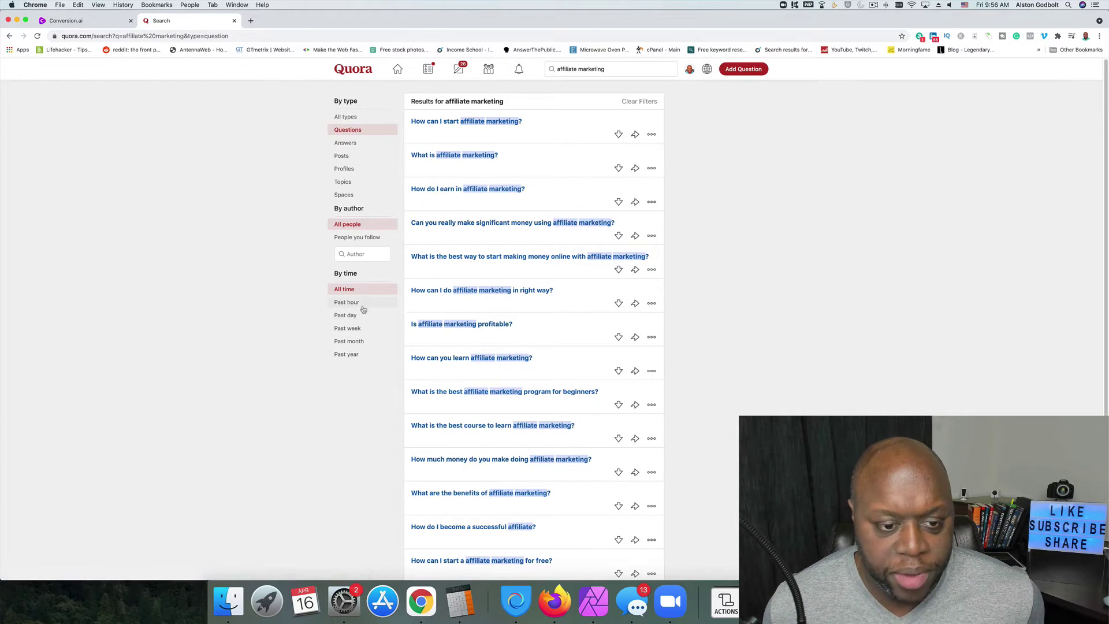
pyautogui.click(362, 316)
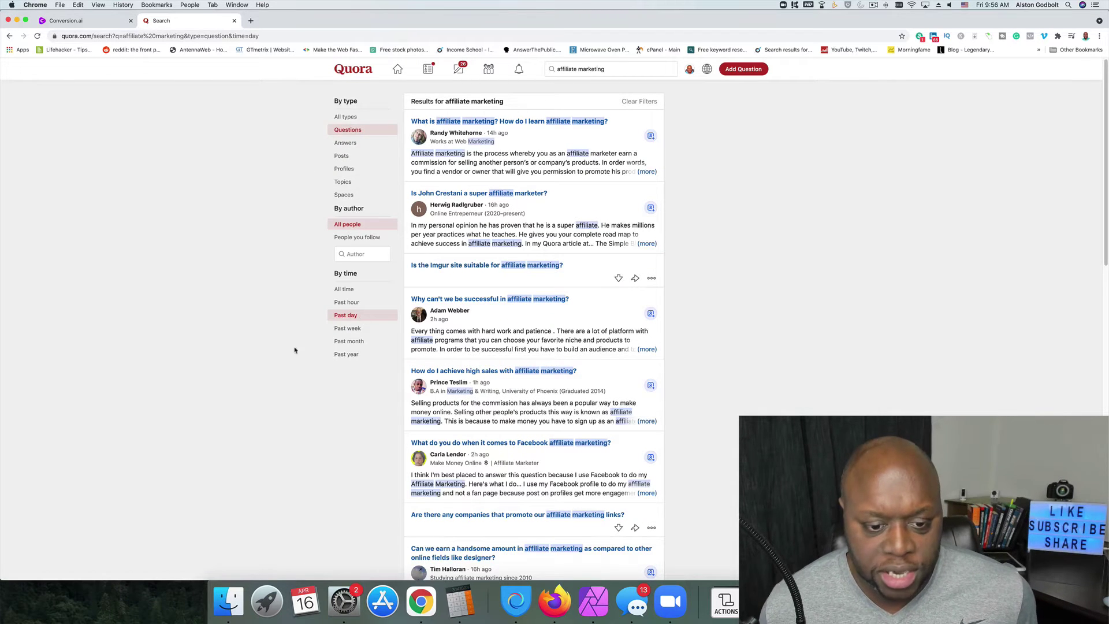
pyautogui.scroll(-2, 350, 447)
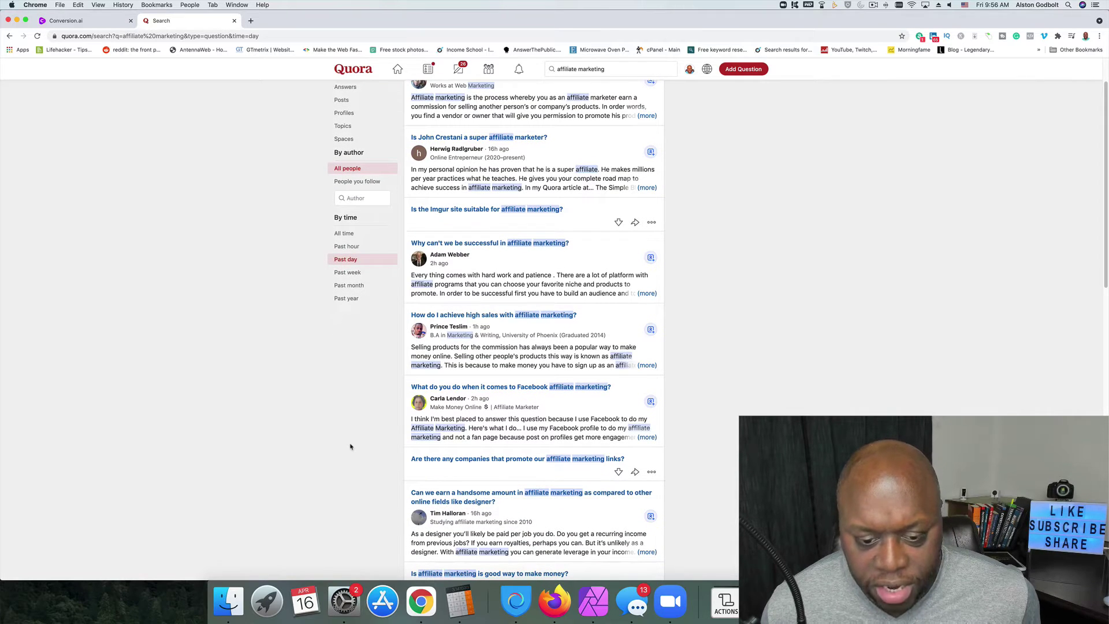
pyautogui.scroll(-5, 350, 447)
pyautogui.scroll(7, 350, 446)
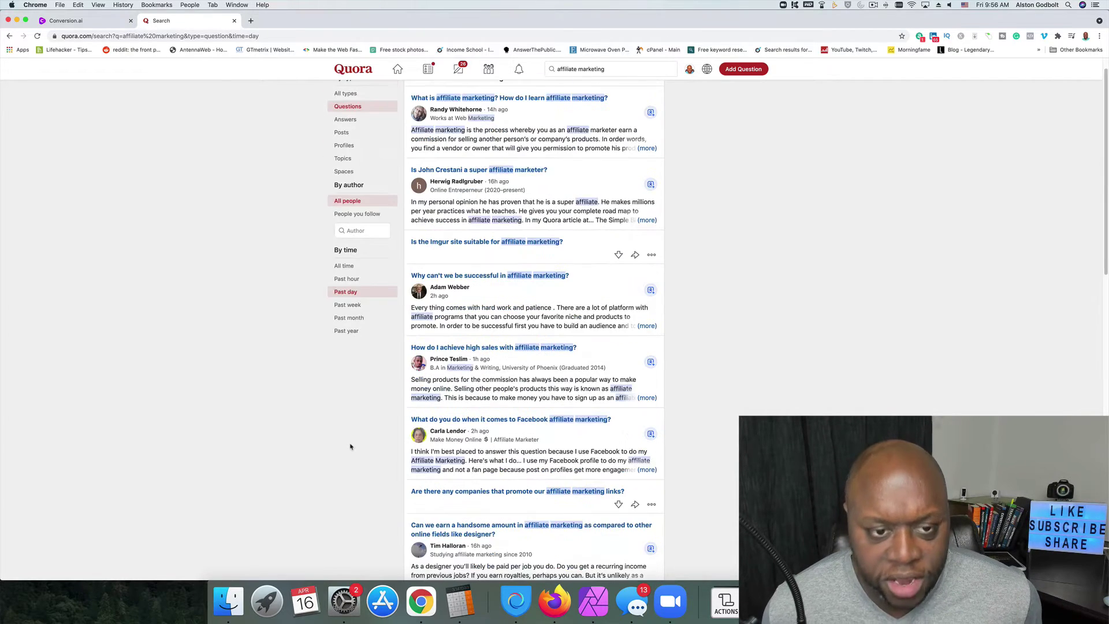
pyautogui.scroll(1, 351, 446)
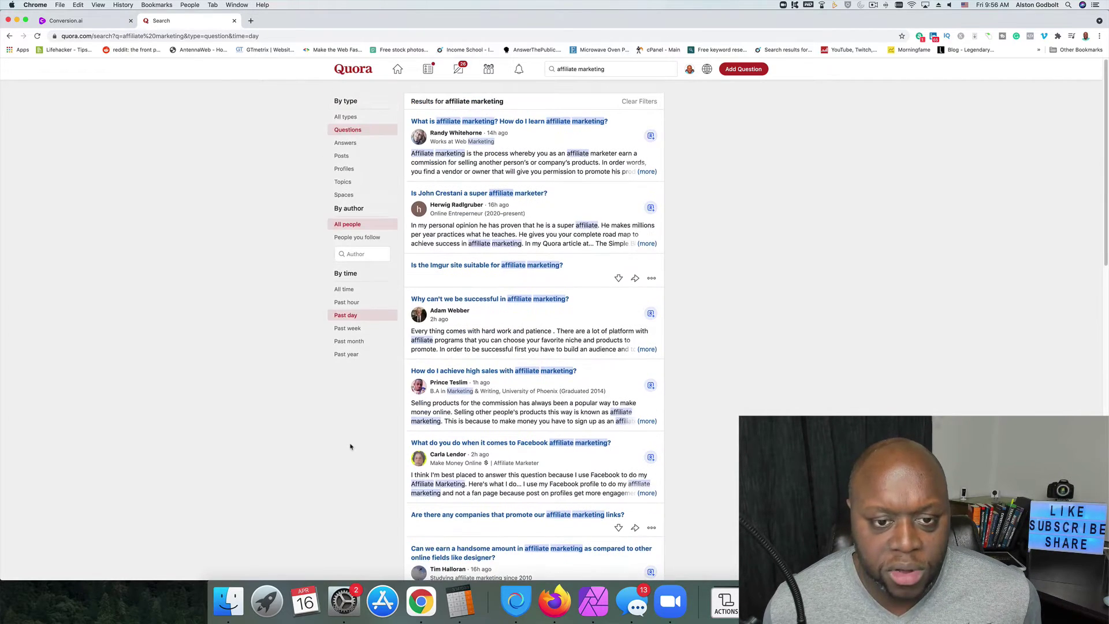
# Step: From the Quora notifications, open the question "Which affiliate network is the best, and why?" and copy its title
pyautogui.click(521, 74)
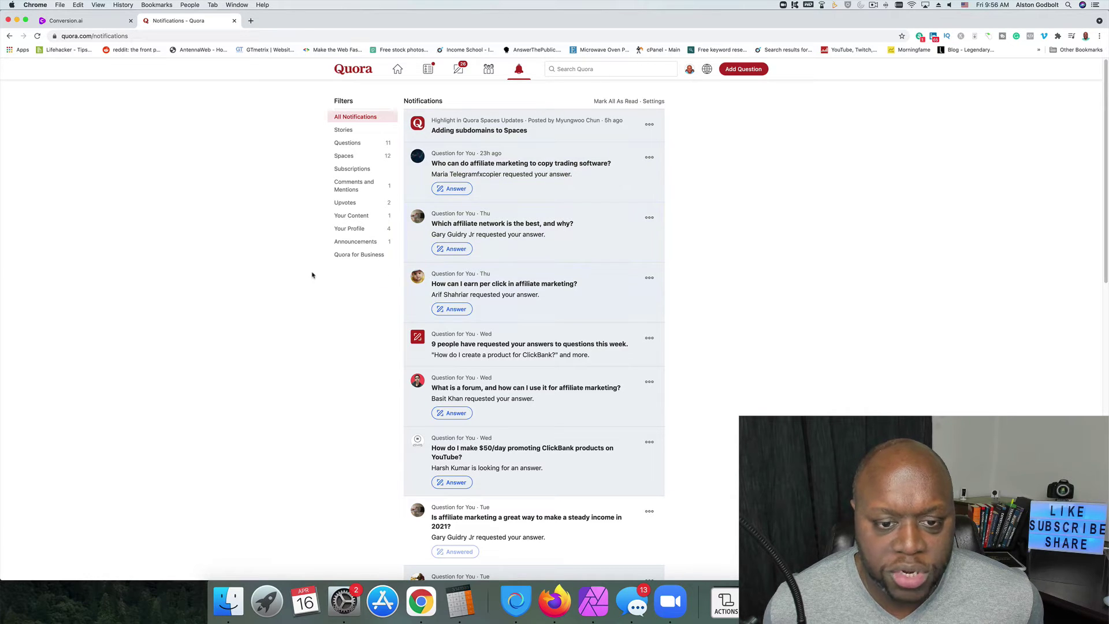
pyautogui.click(572, 224)
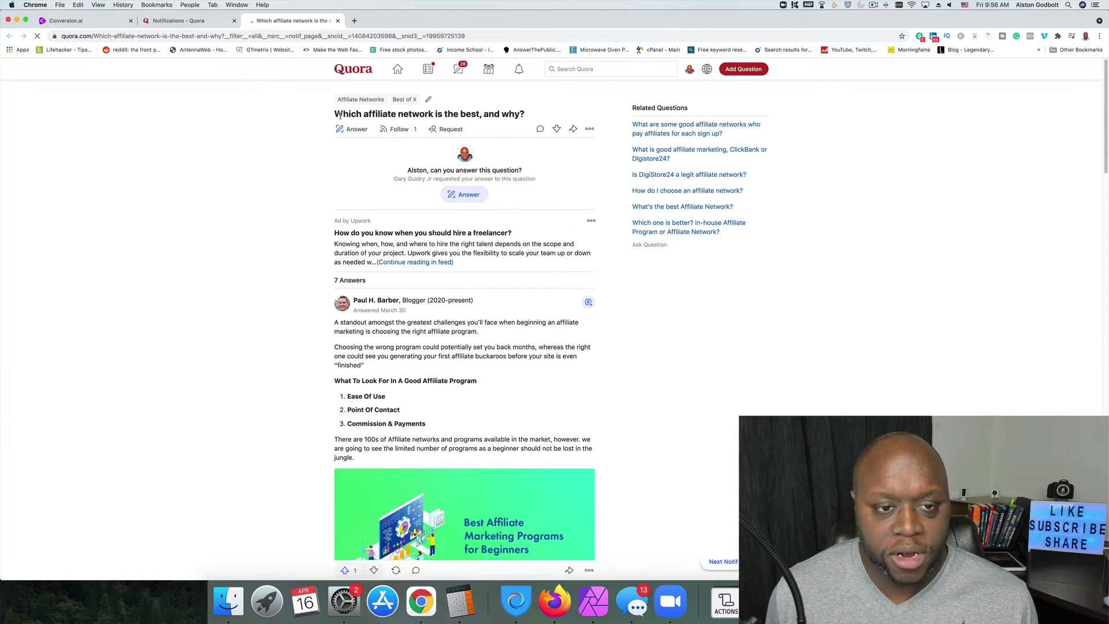
pyautogui.moveTo(337, 114); pyautogui.dragTo(526, 117)
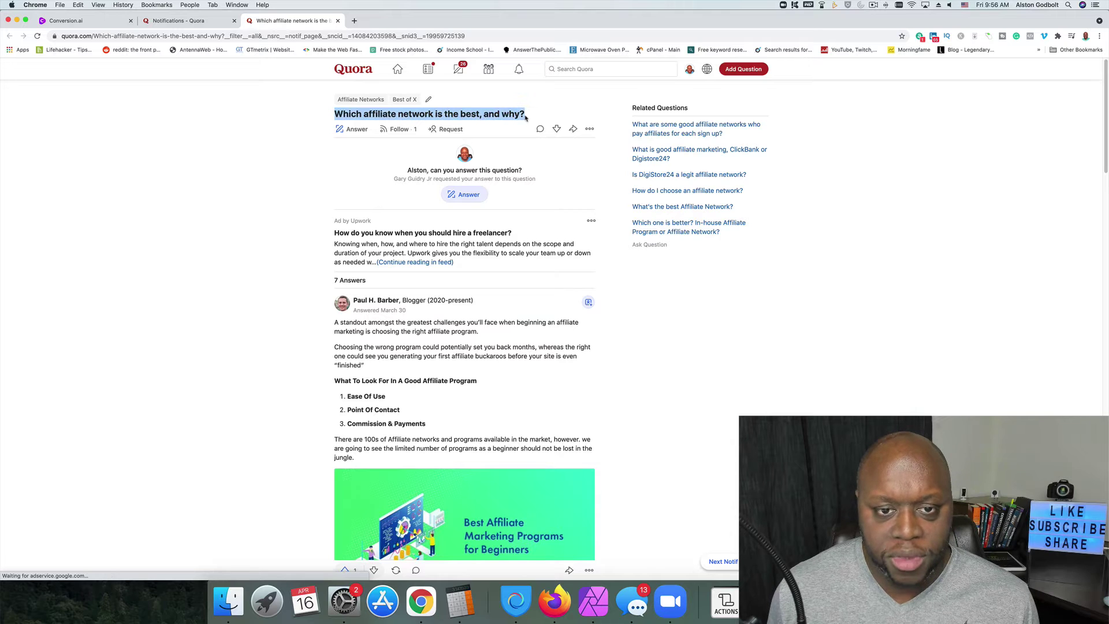
pyautogui.rightClick(510, 120)
pyautogui.click(543, 137)
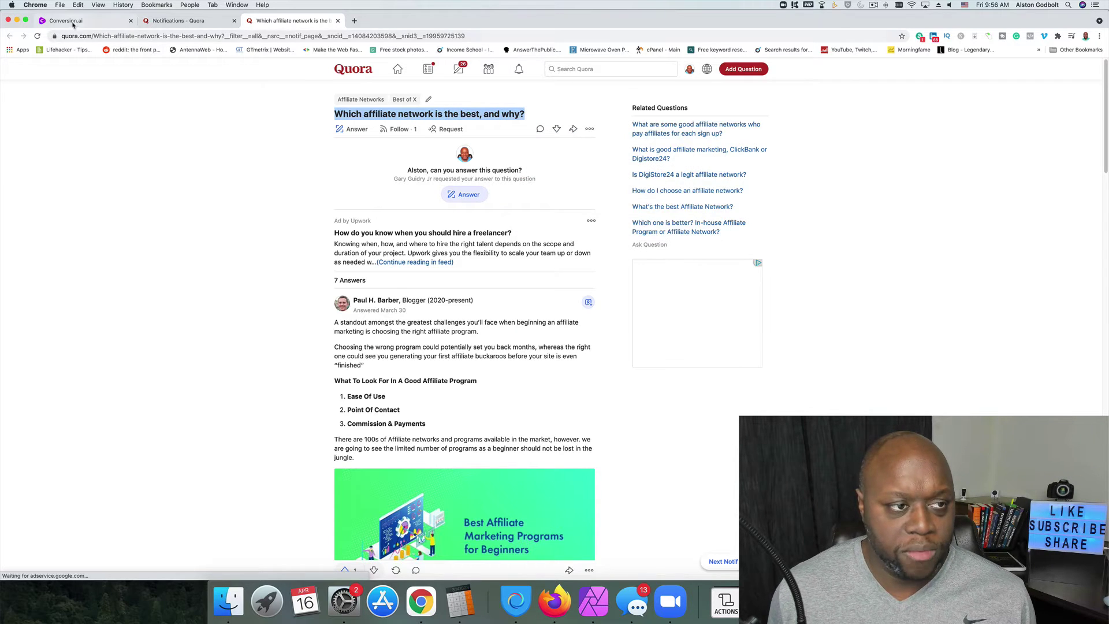
# Step: Start a new long-form assistant document in Conversion.ai with the copied question "Which affiliate network is the best, and why?" as its content description
pyautogui.click(115, 20)
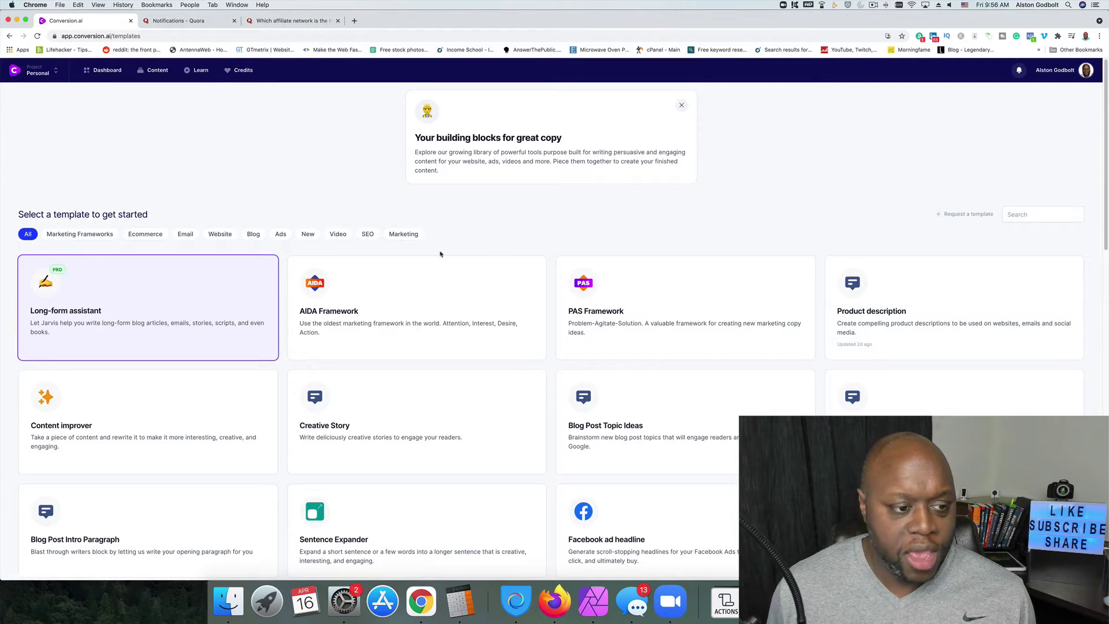
pyautogui.click(100, 325)
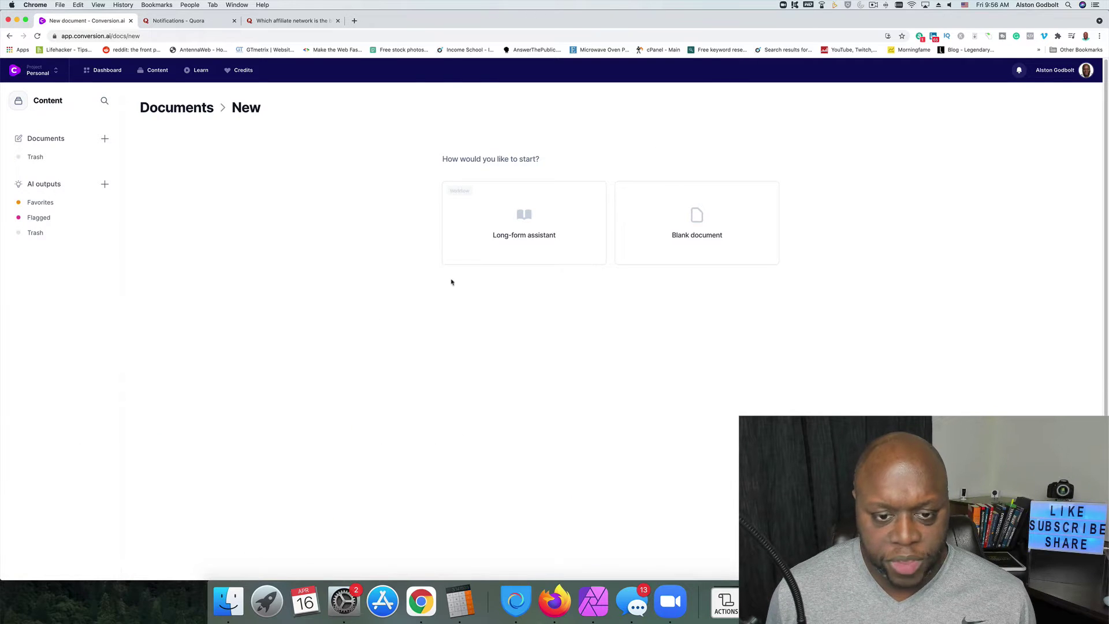
pyautogui.click(490, 236)
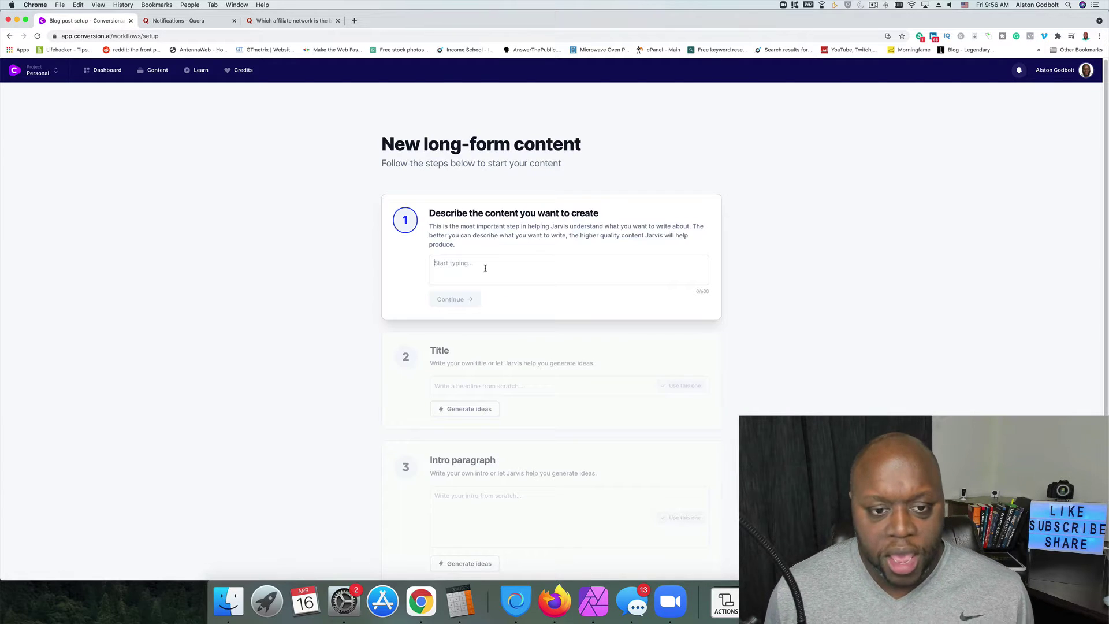
pyautogui.click(485, 268)
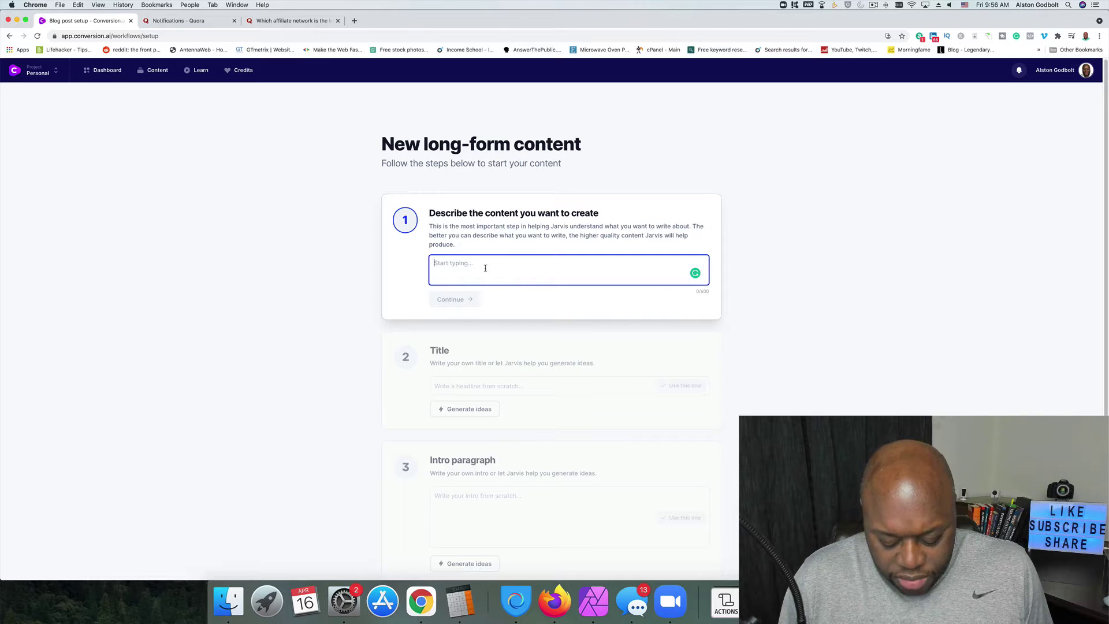
pyautogui.press('super+v')
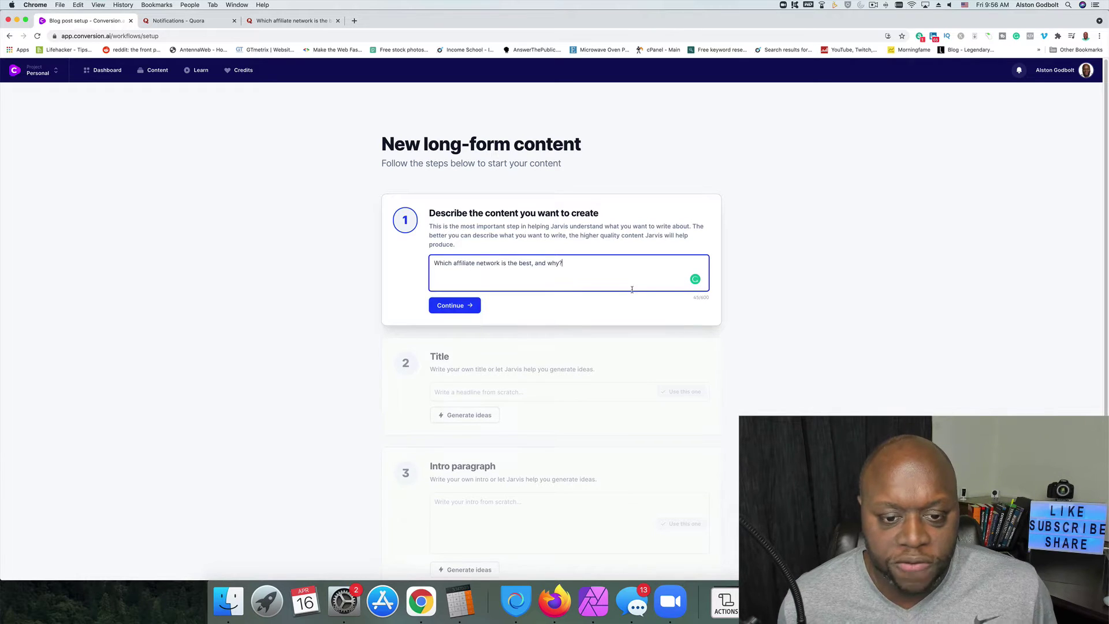
pyautogui.click(455, 305)
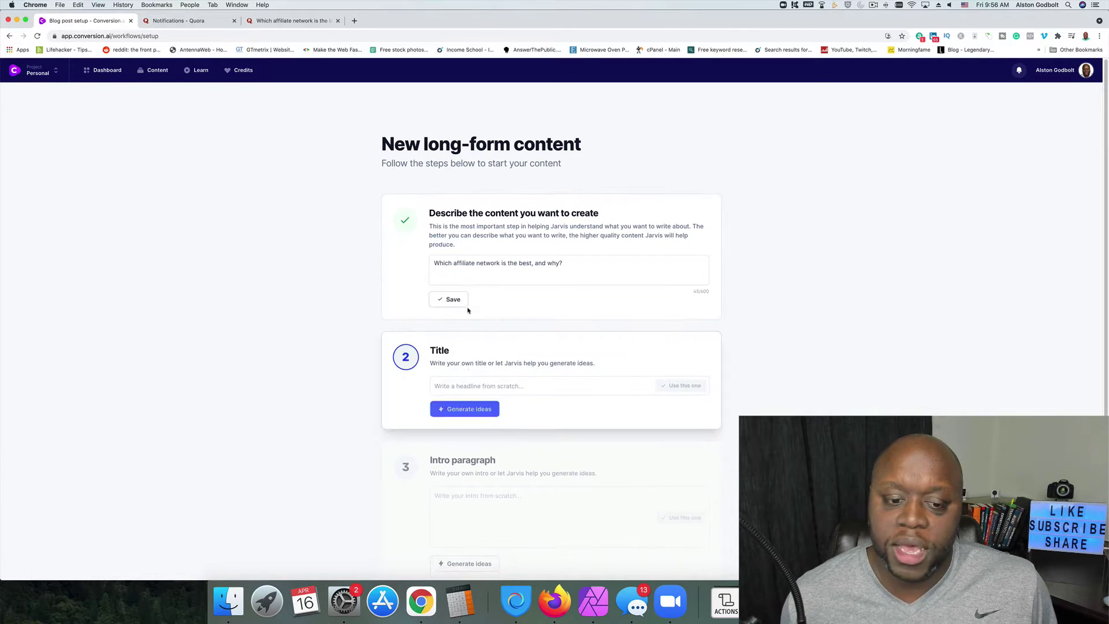
# Step: Generate title ideas and use "The Ultimate Guide to Affiliate Networks" as the document's title
pyautogui.click(466, 349)
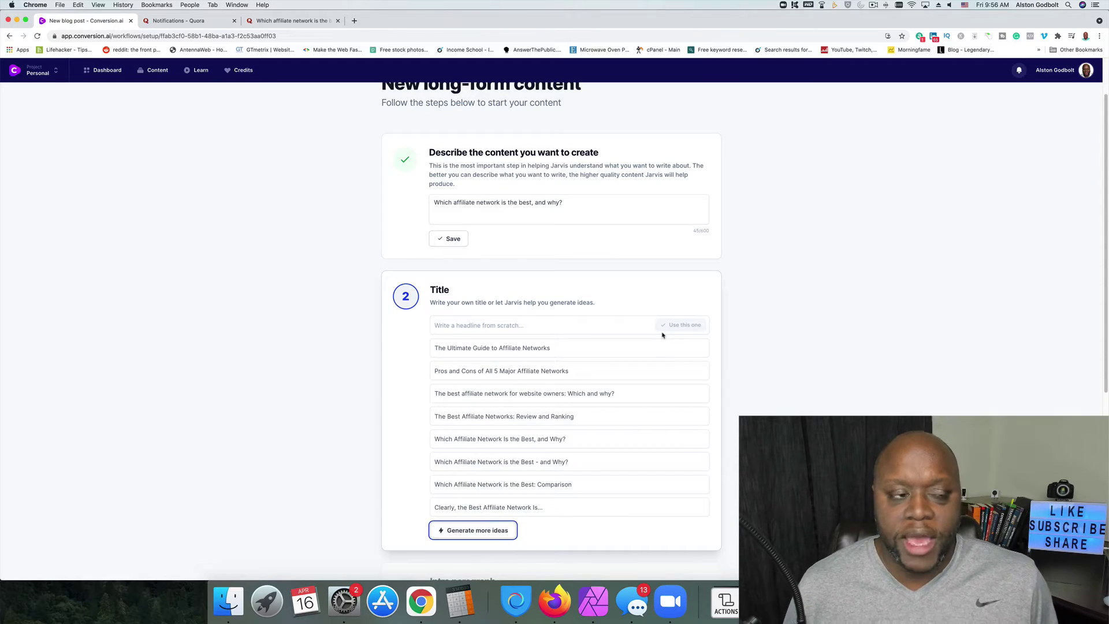
pyautogui.scroll(-5, 645, 334)
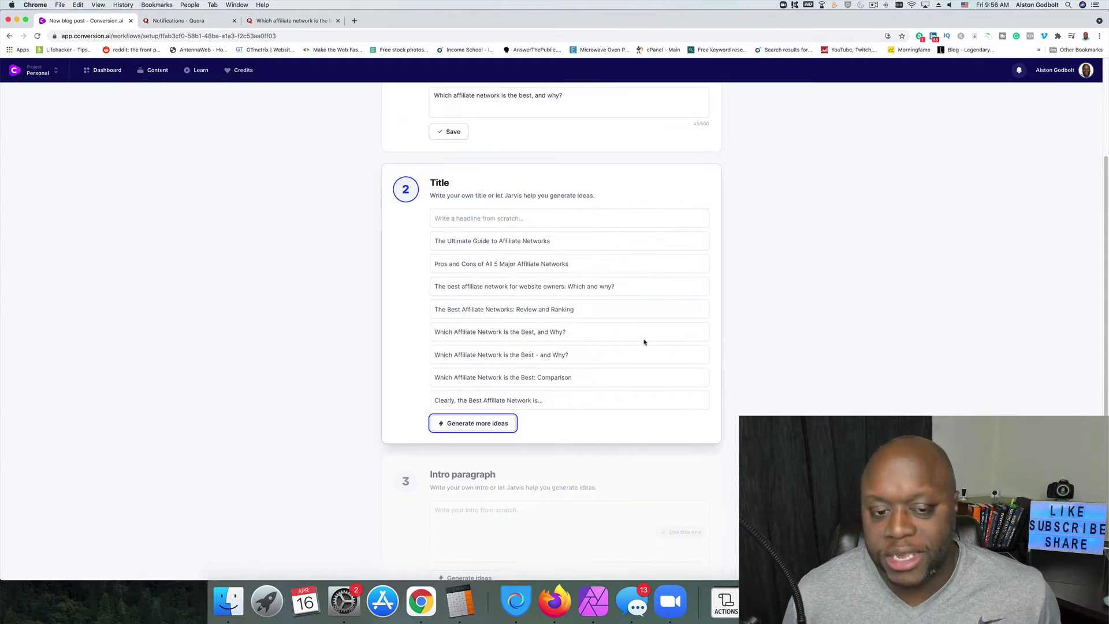
pyautogui.click(511, 242)
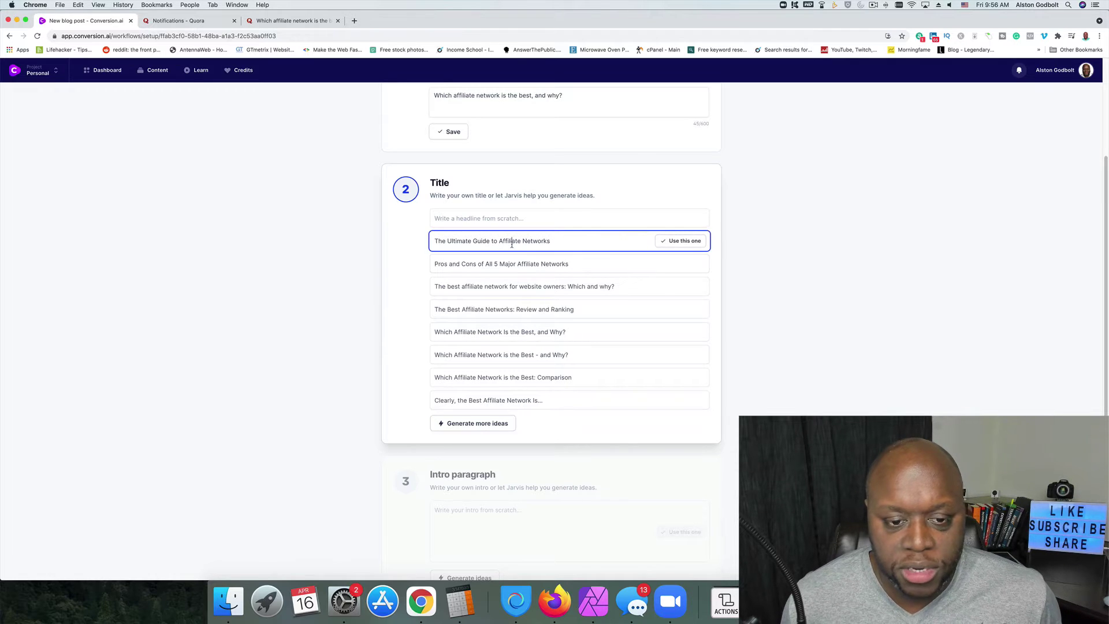
pyautogui.click(685, 242)
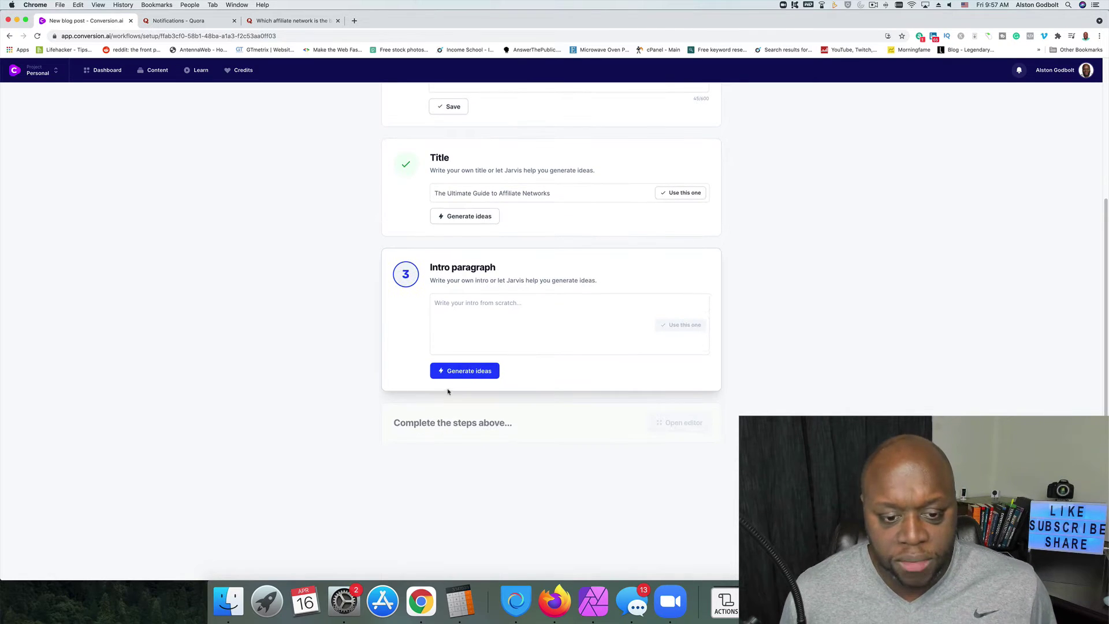
# Step: Generate intro ideas, use the one beginning "Choosing the right affiliate network for your business", and open the document in the editor
pyautogui.click(460, 371)
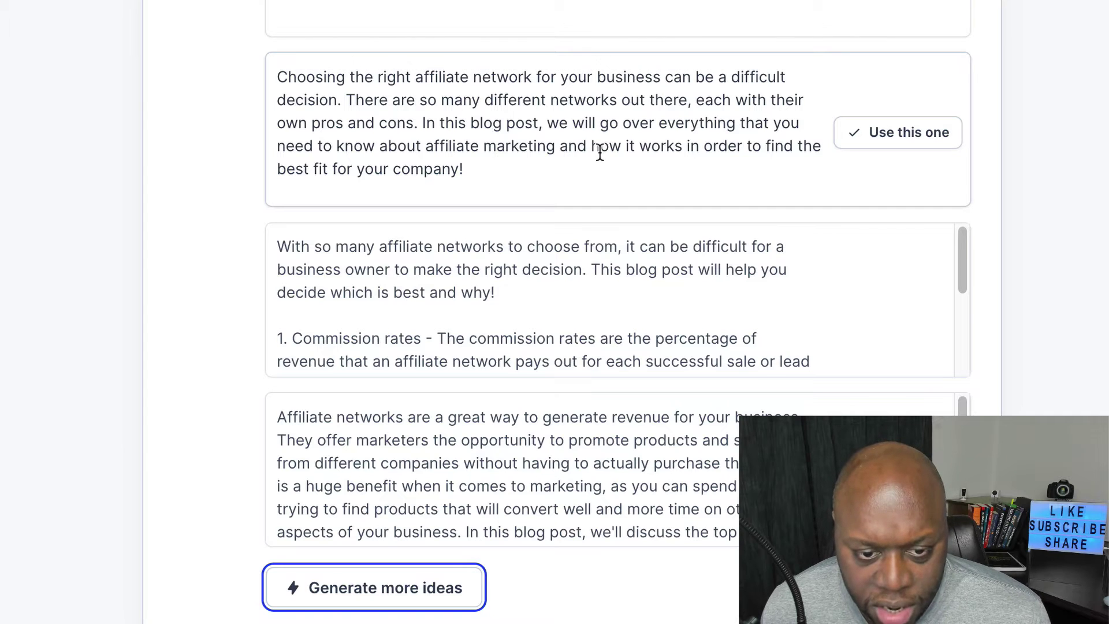
pyautogui.click(865, 140)
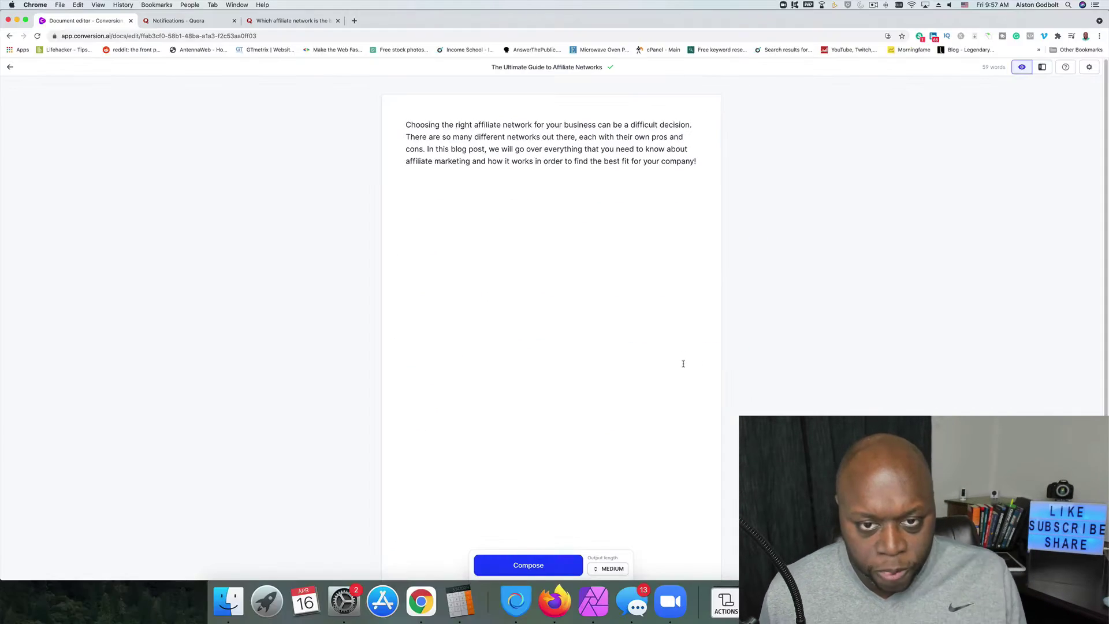
# Step: Generate blog post outlines beside the document using the Blog Post Outline template with the topic "Which affiliate network is the best, and why?"
pyautogui.click(1043, 67)
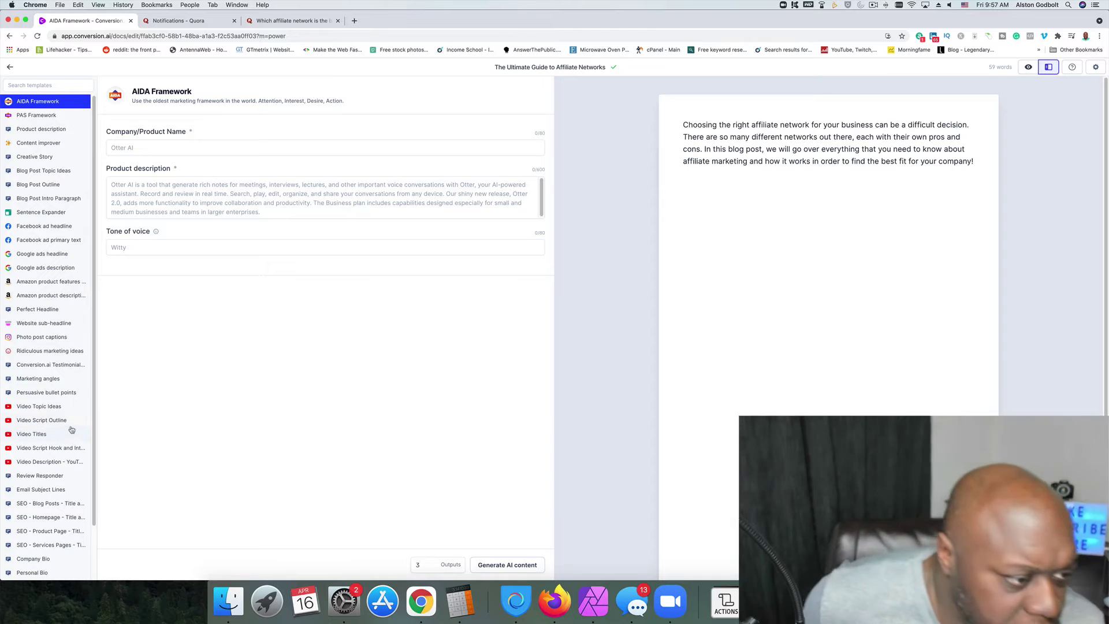
pyautogui.click(46, 184)
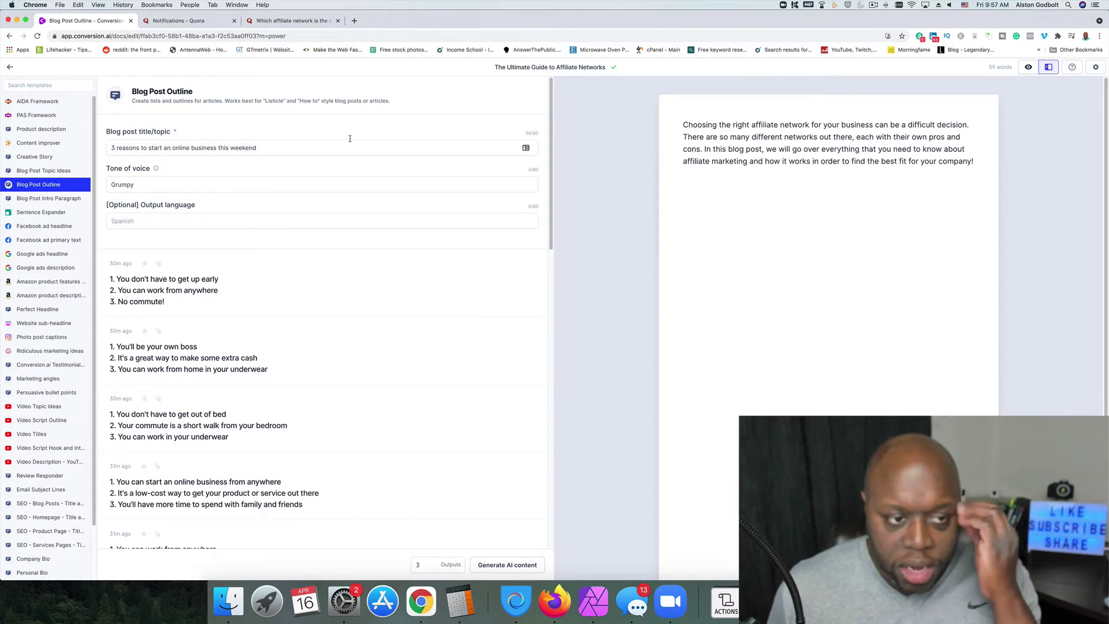
pyautogui.tripleClick(328, 143)
pyautogui.press('super+v')
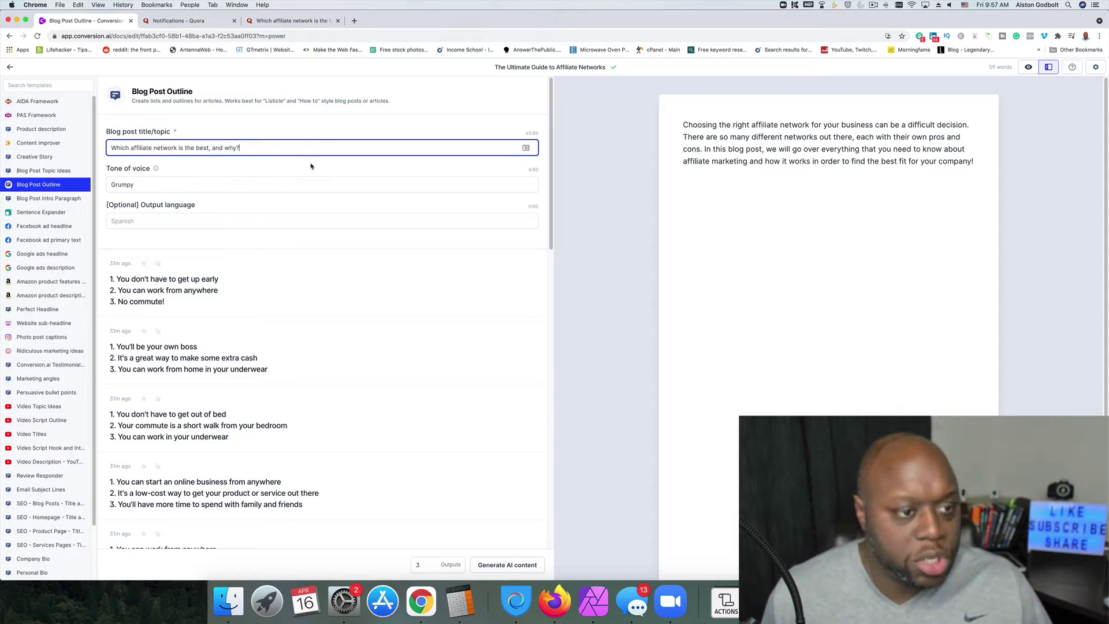
pyautogui.click(507, 564)
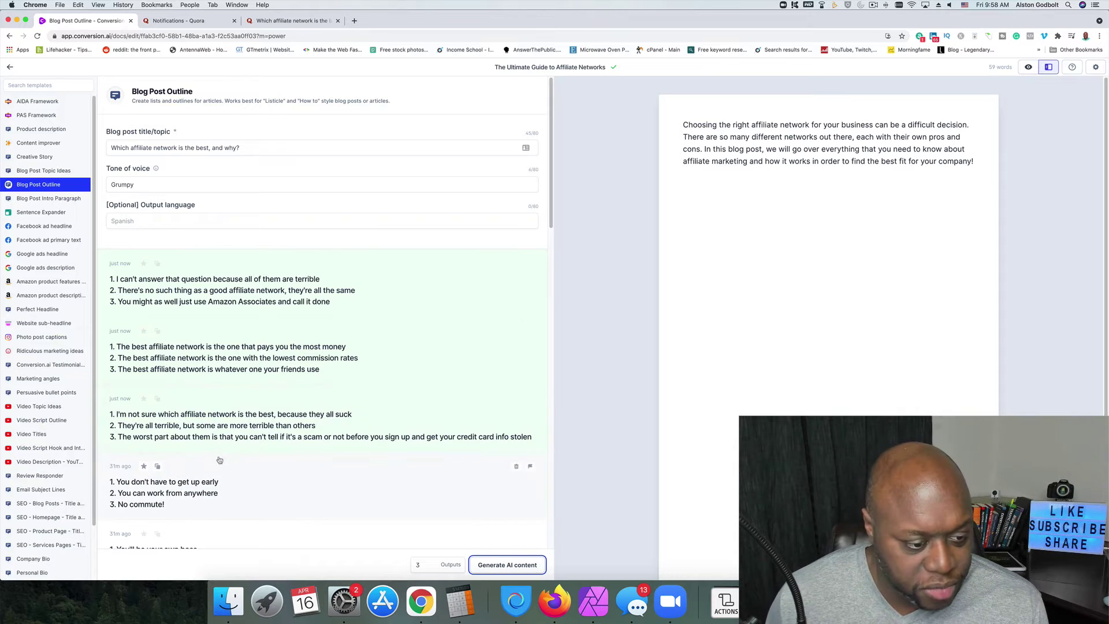
# Step: Set the outline's tone of voice to "friendly" and generate new outlines
pyautogui.tripleClick(316, 188)
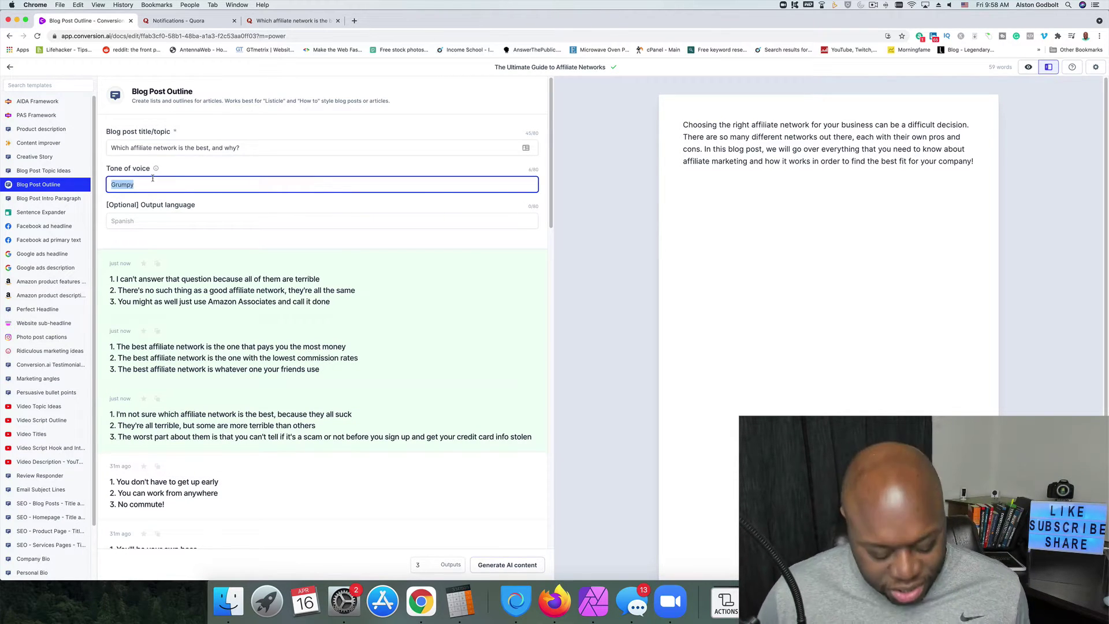
pyautogui.write('friendly')
pyautogui.press('super+Return')
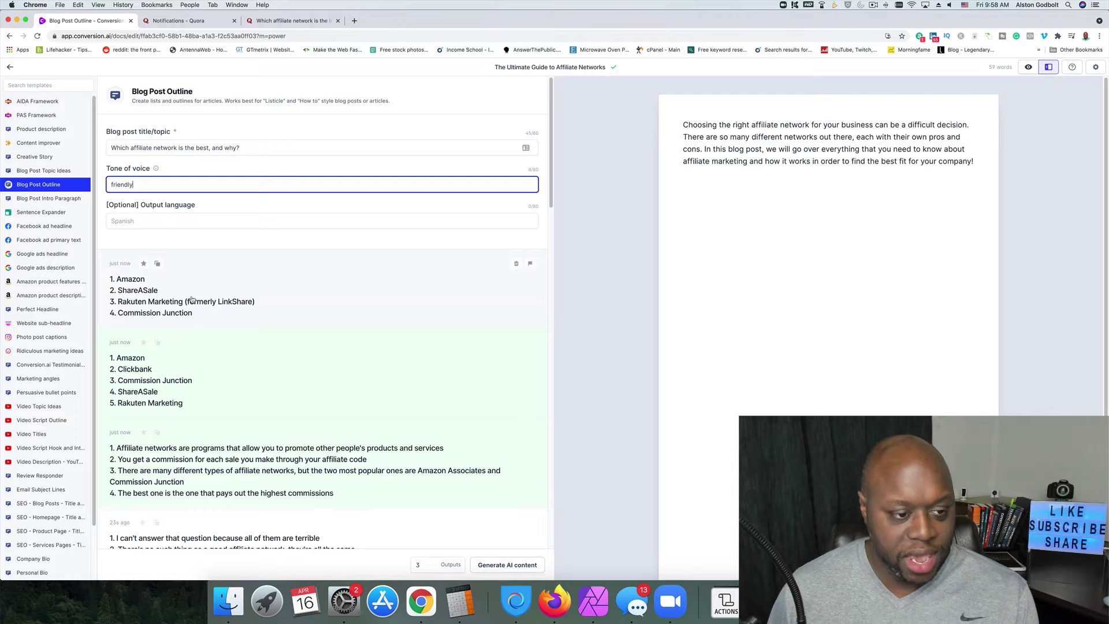
# Step: Copy the generated outline listing Amazon, ShareASale, Rakuten Marketing (formerly LinkShare) and Commission Junction, and paste it below the intro paragraph
pyautogui.click(390, 288)
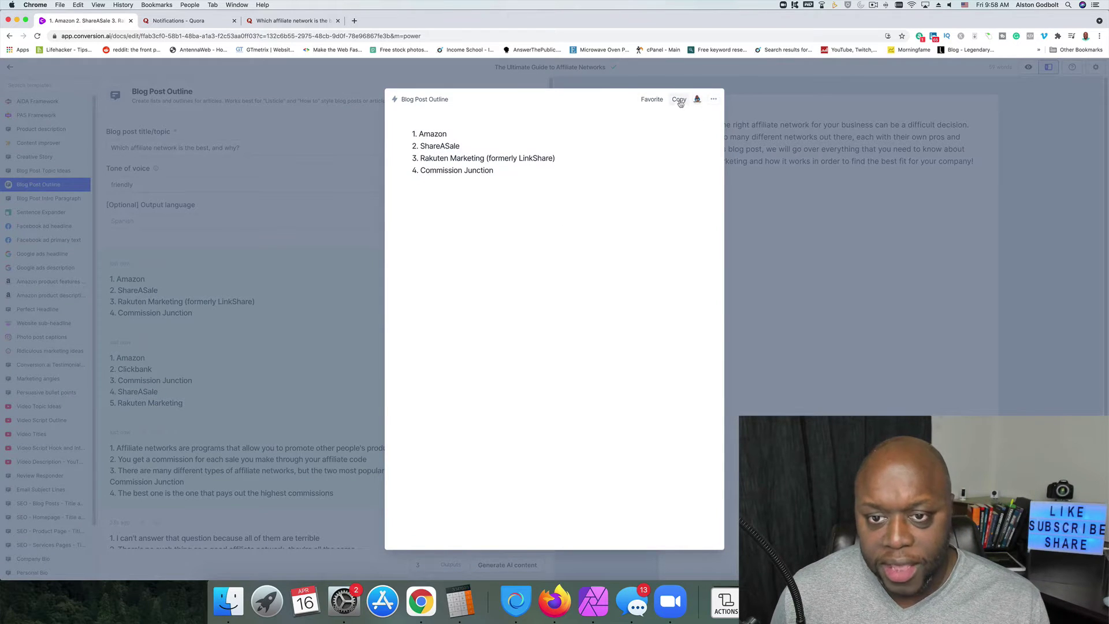
pyautogui.click(679, 99)
pyautogui.click(757, 276)
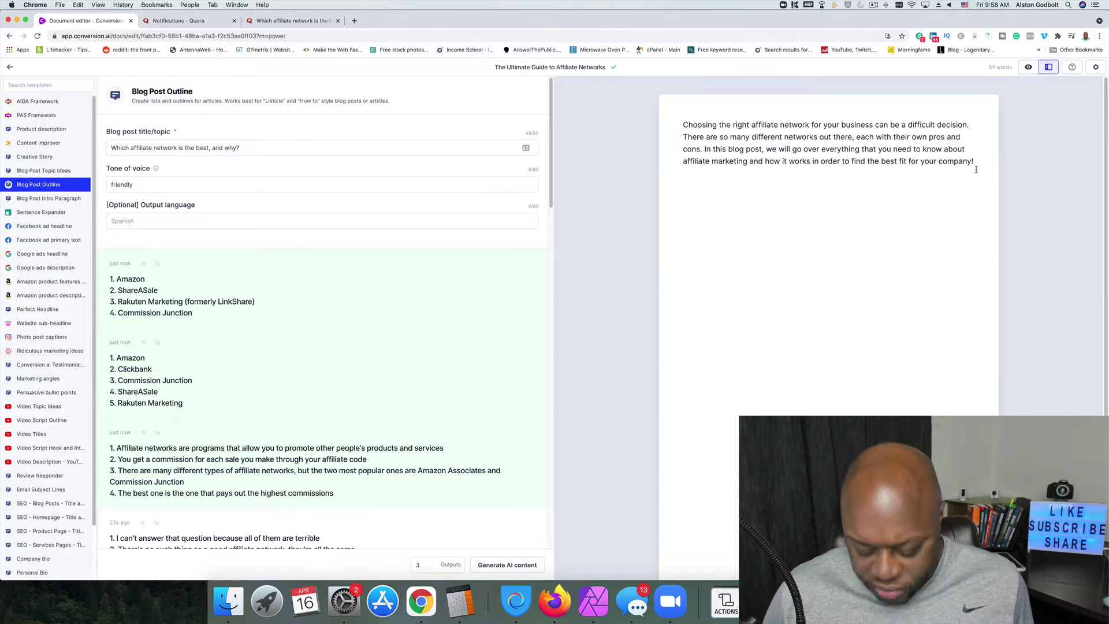
pyautogui.press('Return')
pyautogui.press('super+v')
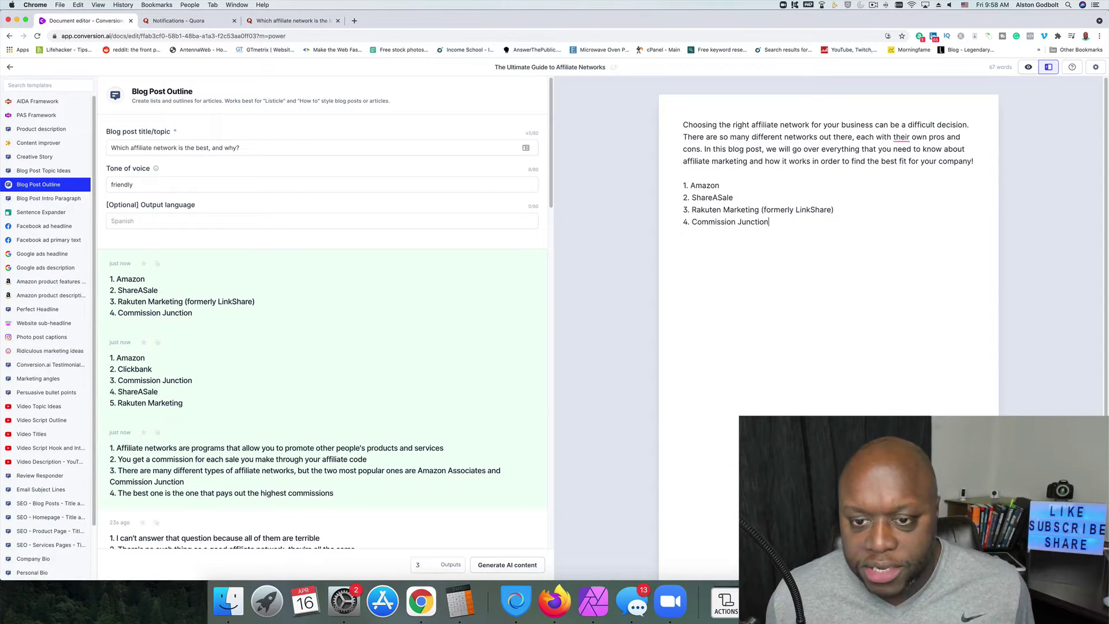
# Step: Replace the list numbers before all four network names in the document with "##"
pyautogui.moveTo(692, 185); pyautogui.dragTo(684, 186)
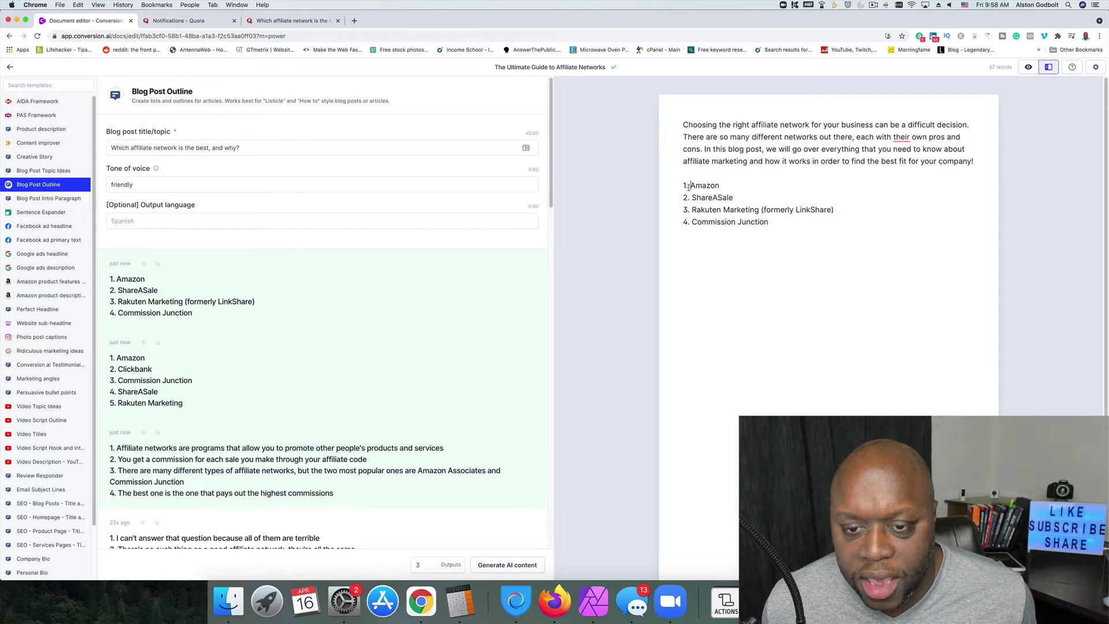
pyautogui.write('##')
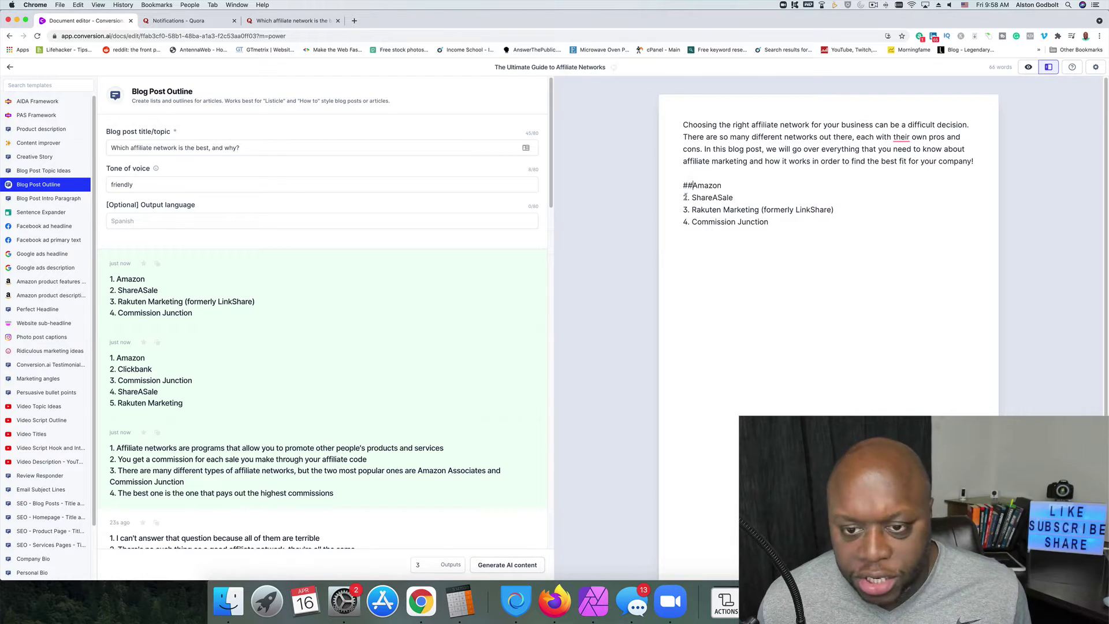
pyautogui.moveTo(692, 198); pyautogui.dragTo(682, 224)
pyautogui.write('##')
pyautogui.write('##')
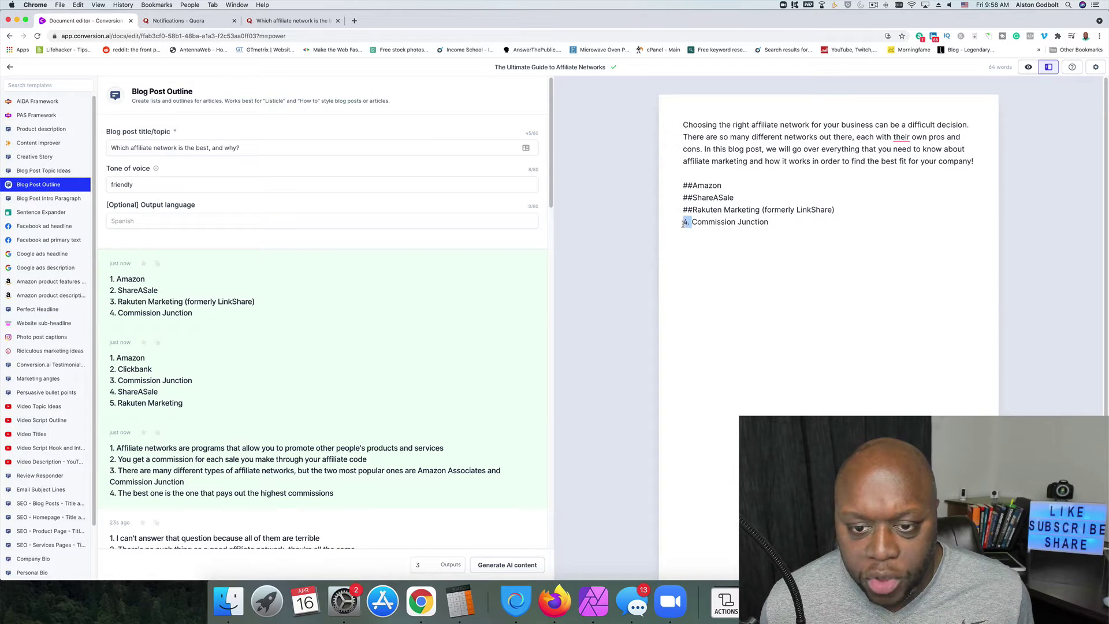
pyautogui.write('##')
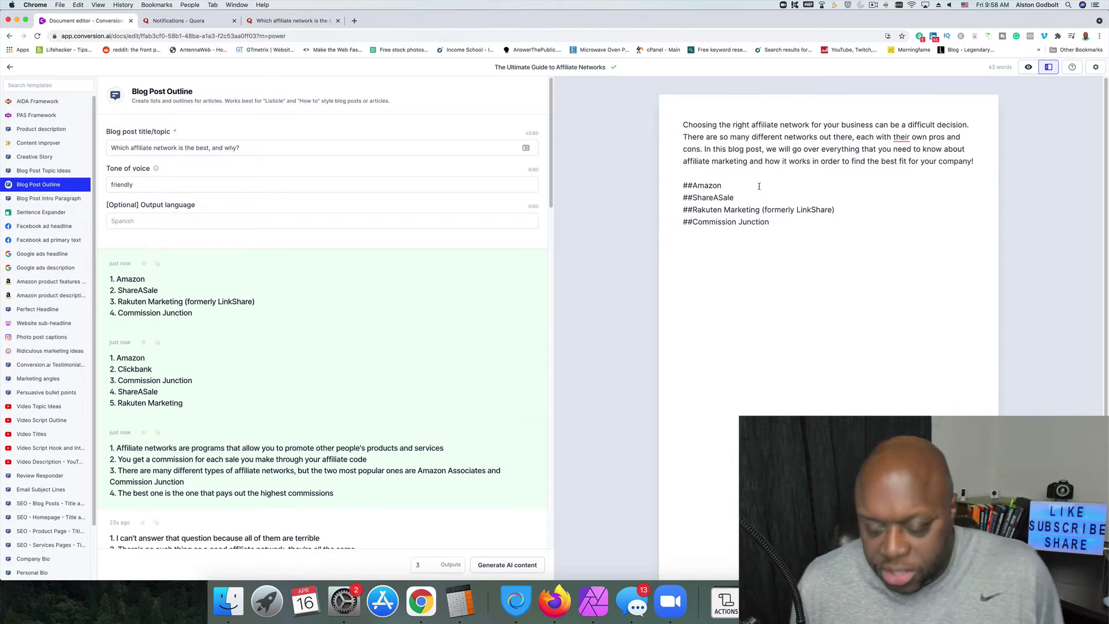
# Step: Write "Amazon is a great affiliate program because" beneath the Amazon heading and let the AI compose the continuation
pyautogui.click(759, 186)
pyautogui.press('Return')
pyautogui.write('Amaz')
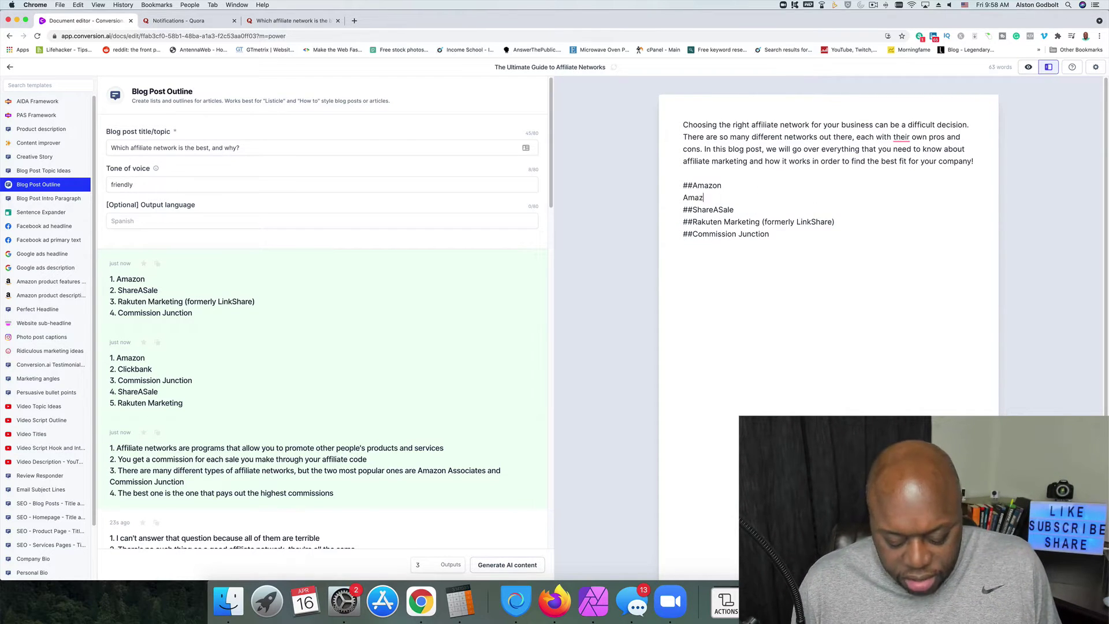
pyautogui.write('on is a great')
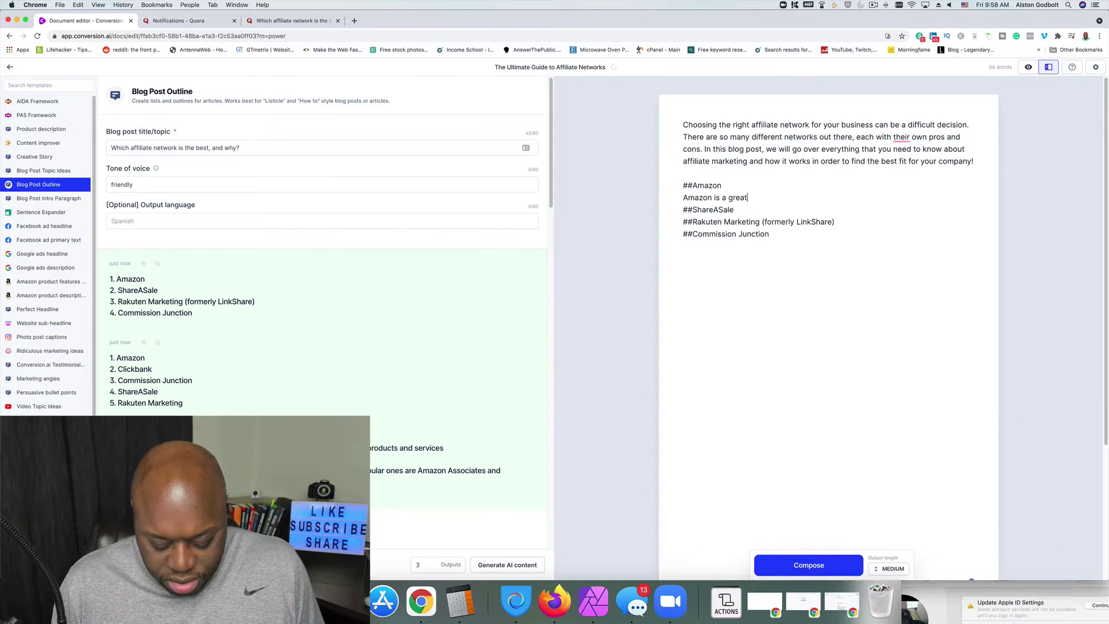
pyautogui.write(' affiliate por')
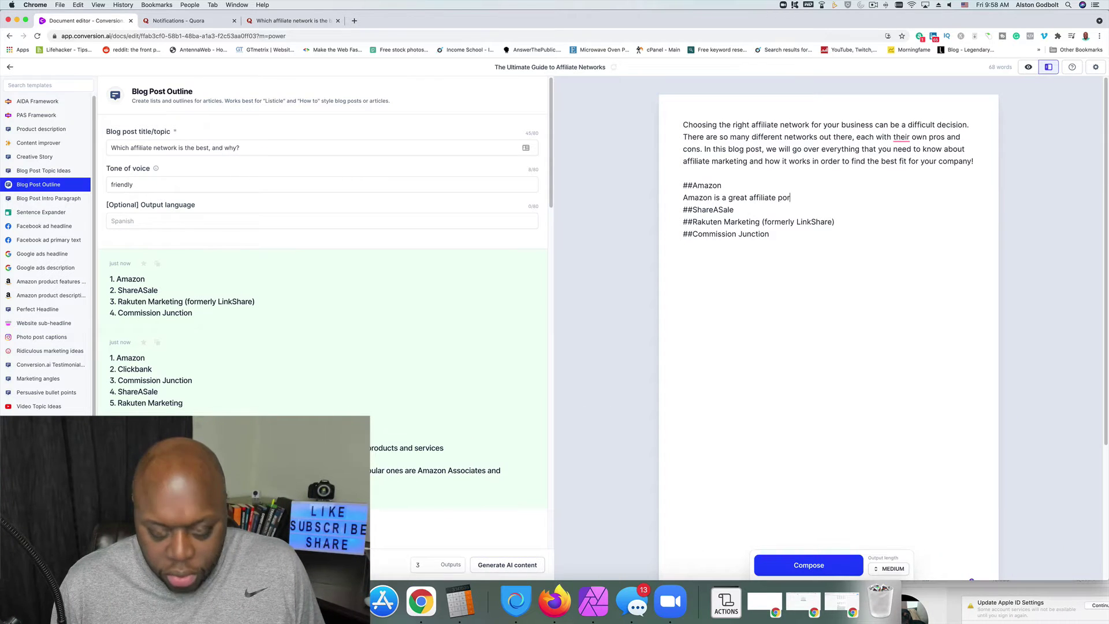
pyautogui.press('BackSpace')
pyautogui.press('BackSpace')
pyautogui.write('rogram be')
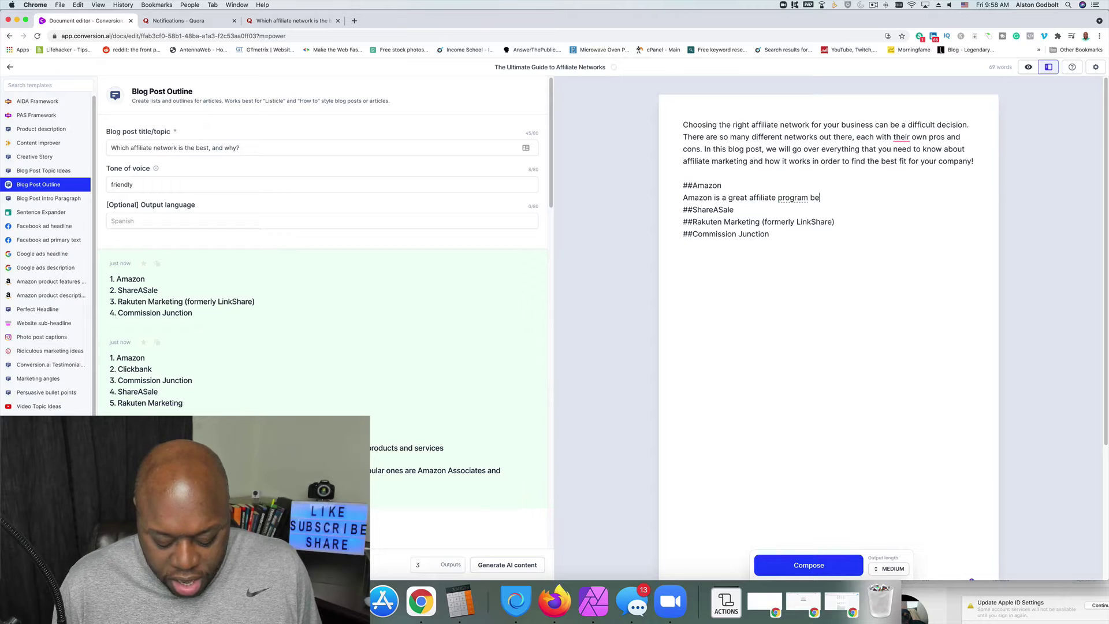
pyautogui.write('cause')
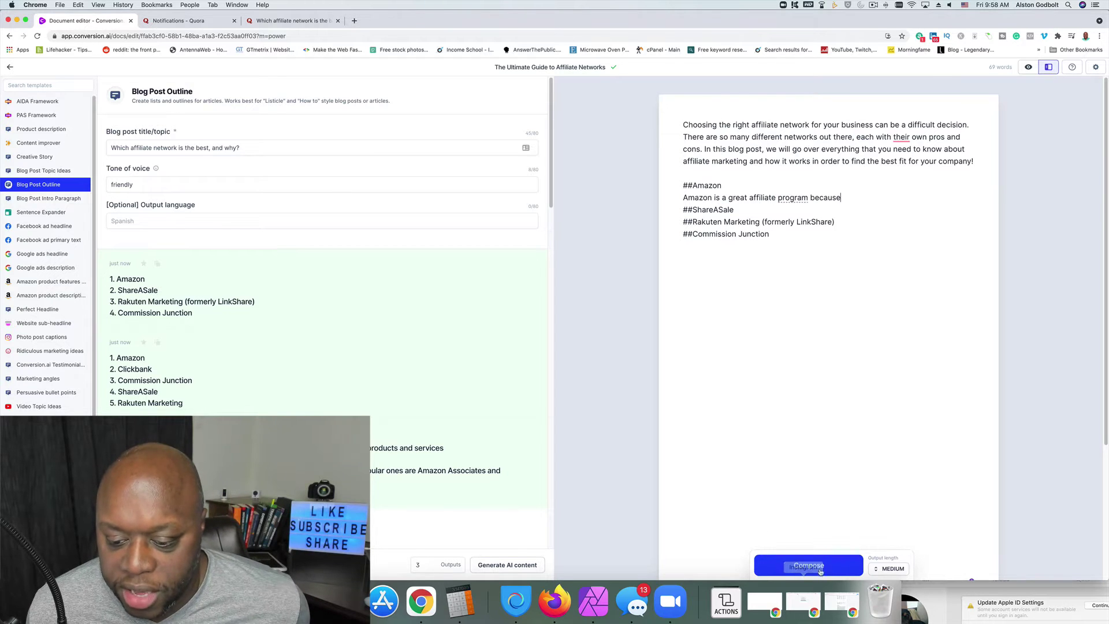
pyautogui.click(820, 569)
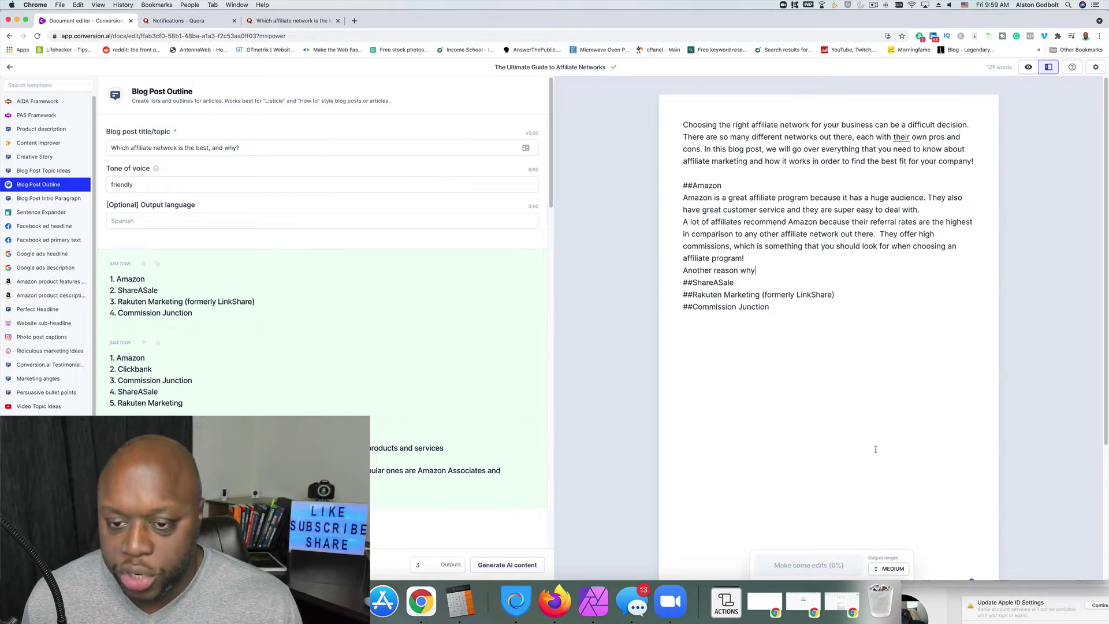
# Step: Set the AI output length to Long and review the sentence about high commissions in the Amazon section
pyautogui.click(893, 569)
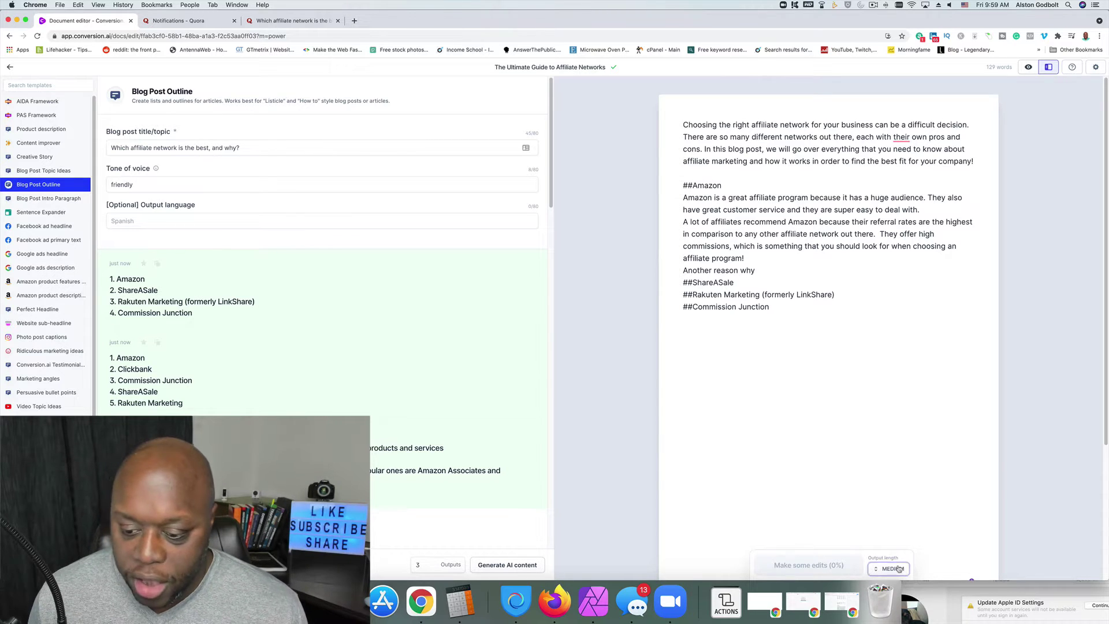
pyautogui.click(877, 541)
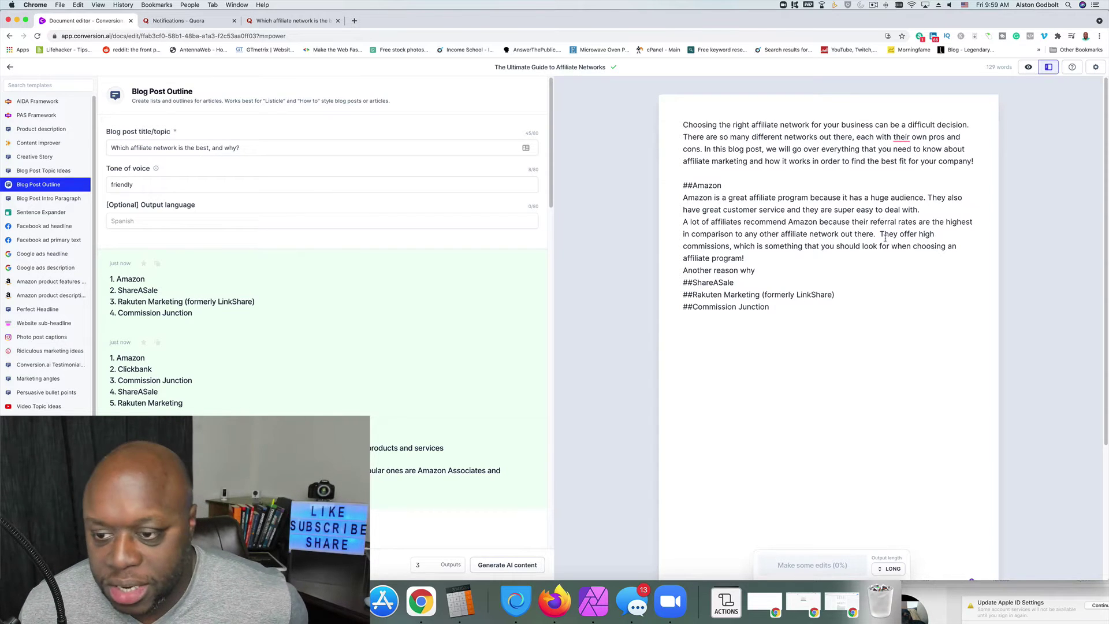
pyautogui.moveTo(881, 235); pyautogui.dragTo(890, 247)
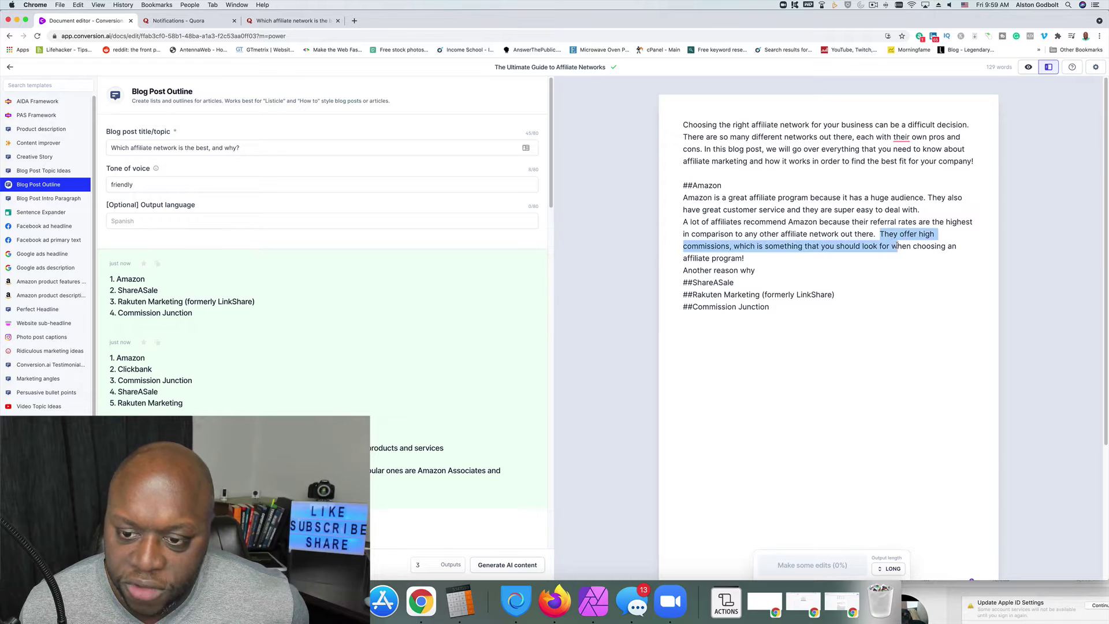
pyautogui.click(918, 236)
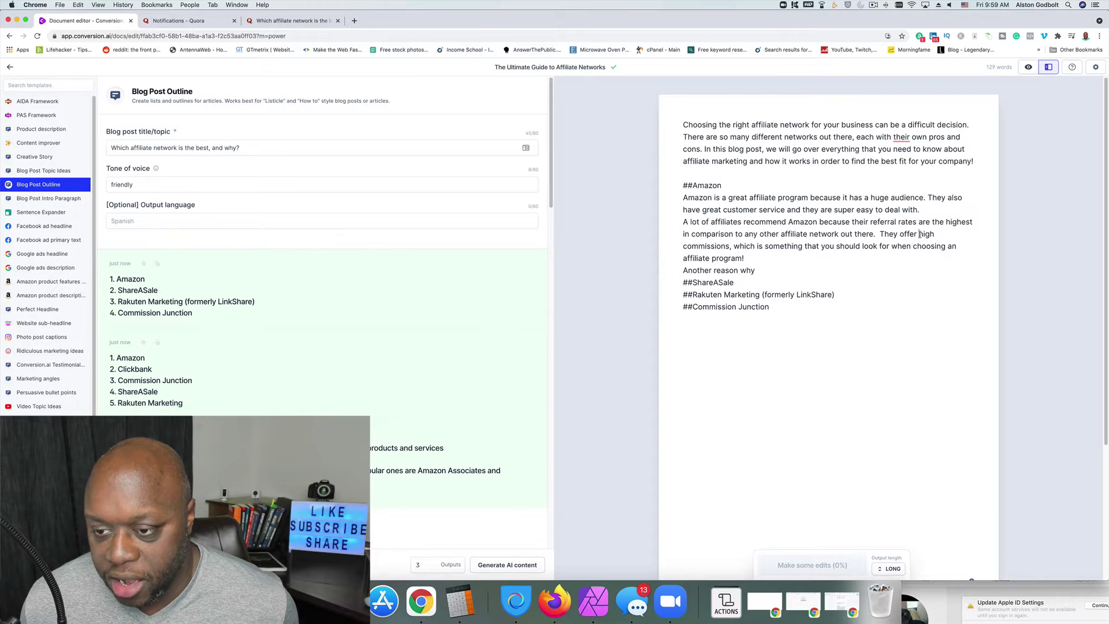
# Step: Replace "high commissions," with "commissions on anything a customer buys" in the Amazon section and delete the unfinished line "Another reason why"
pyautogui.moveTo(919, 234); pyautogui.dragTo(730, 246)
pyautogui.write('commissions on')
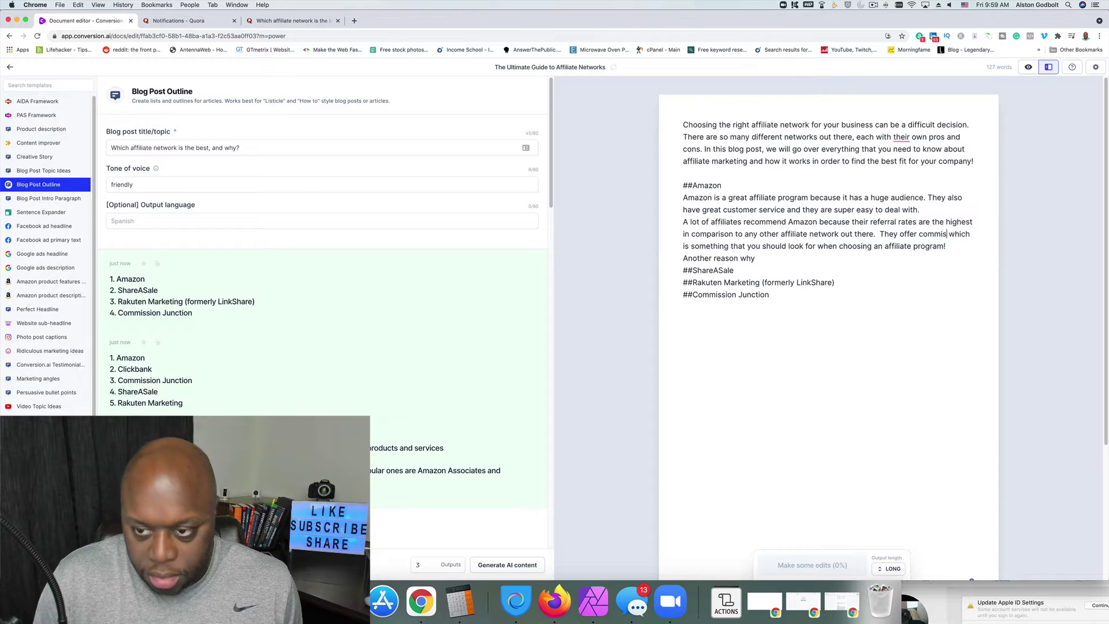
pyautogui.write(' a')
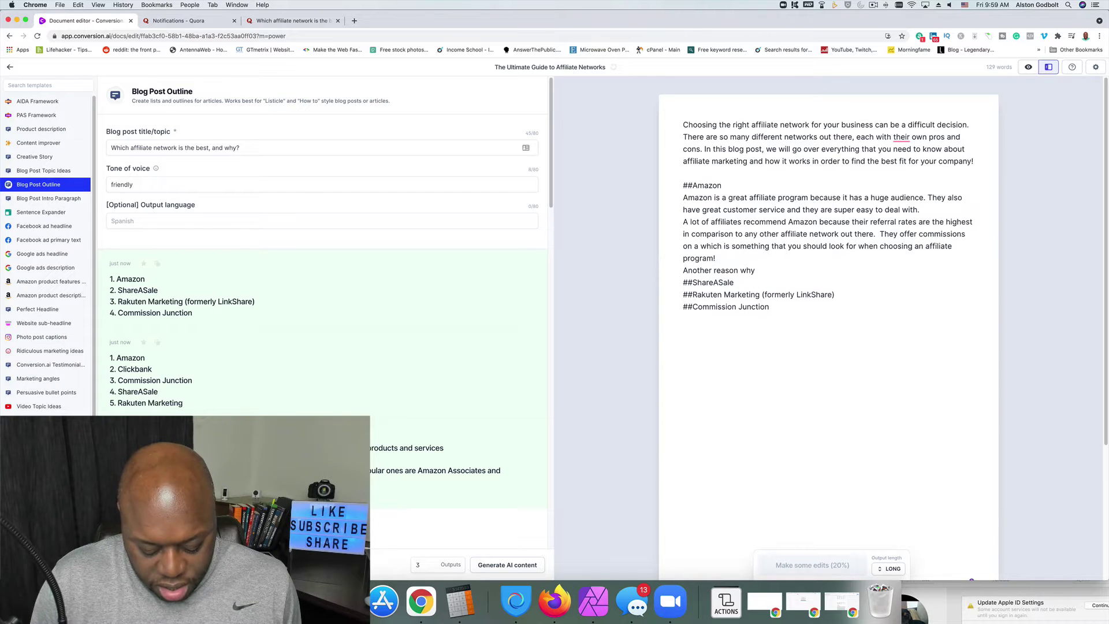
pyautogui.press('BackSpace')
pyautogui.write('nyt')
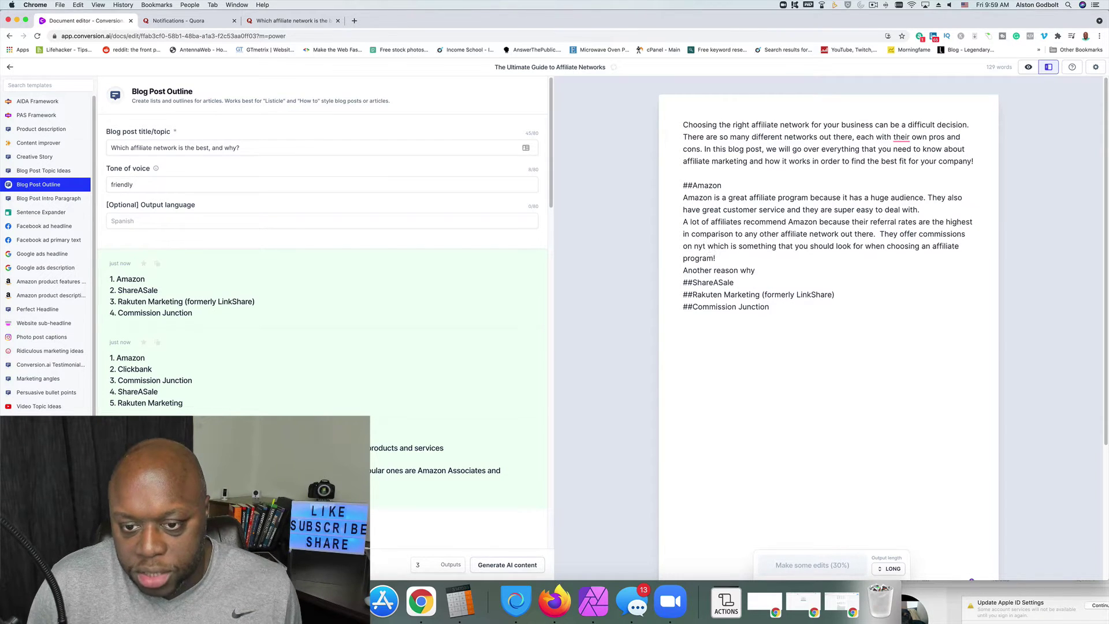
pyautogui.press('BackSpace')
pyautogui.press('BackSpace')
pyautogui.press('BackSpace')
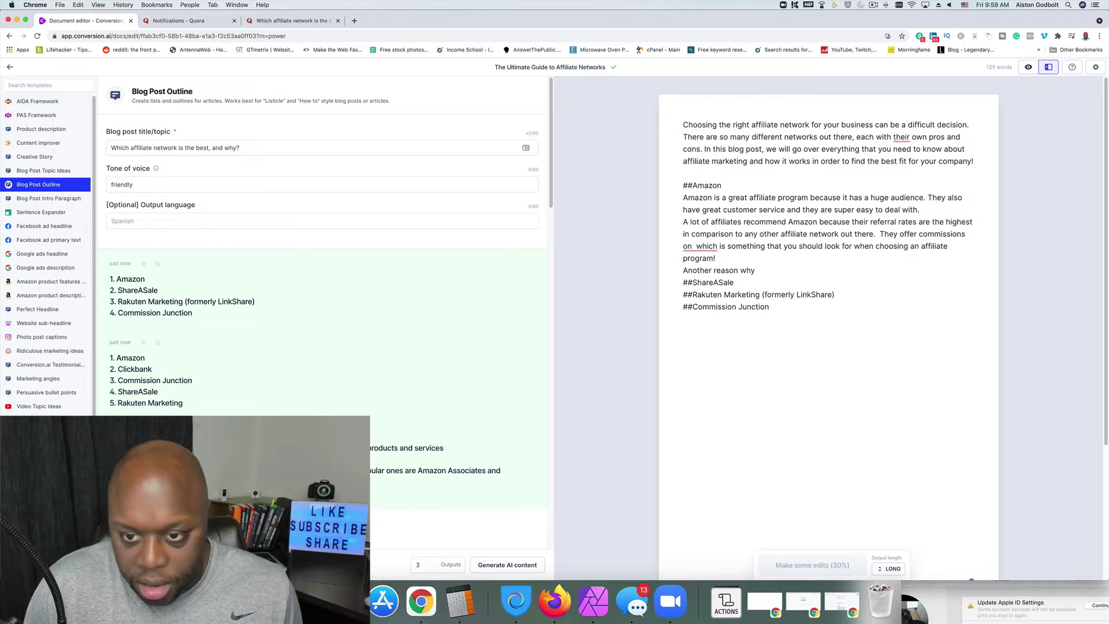
pyautogui.write('anything ')
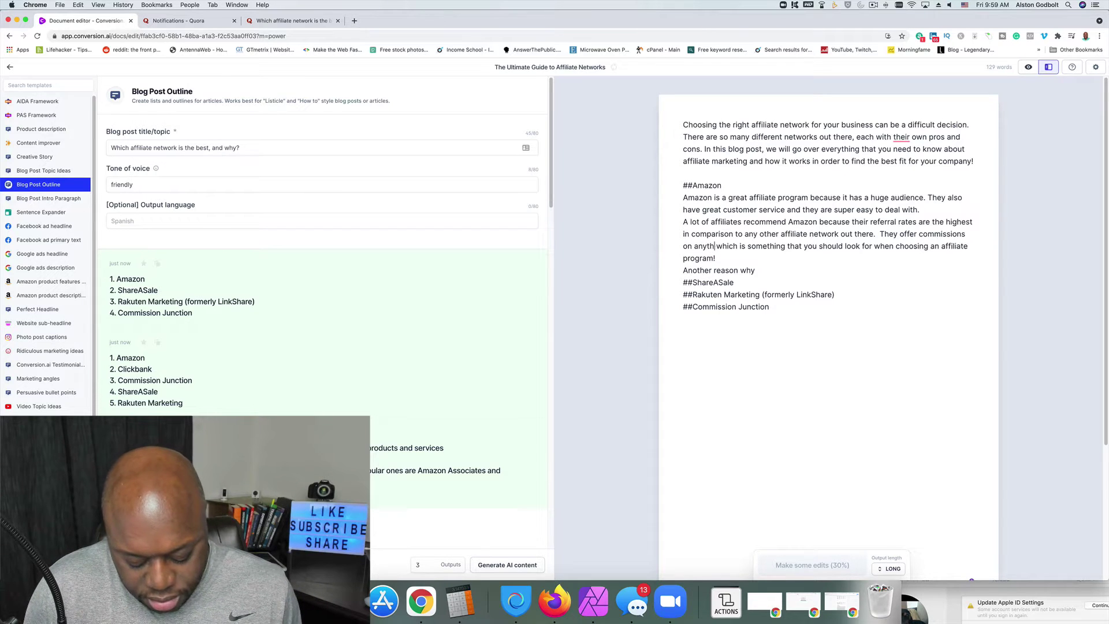
pyautogui.write('a customer ')
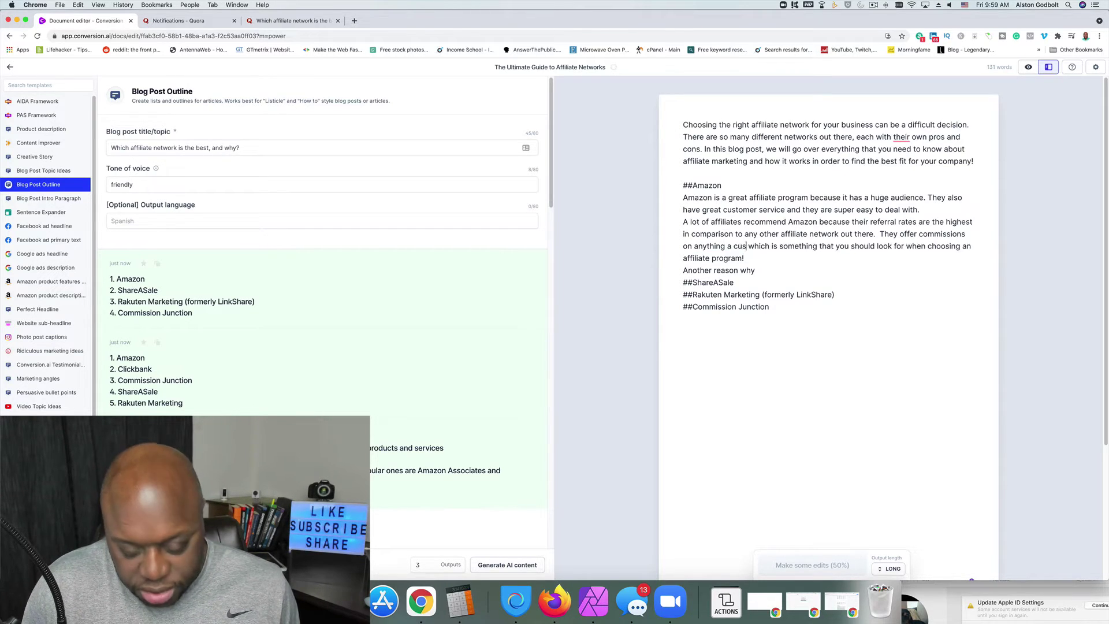
pyautogui.write('buys')
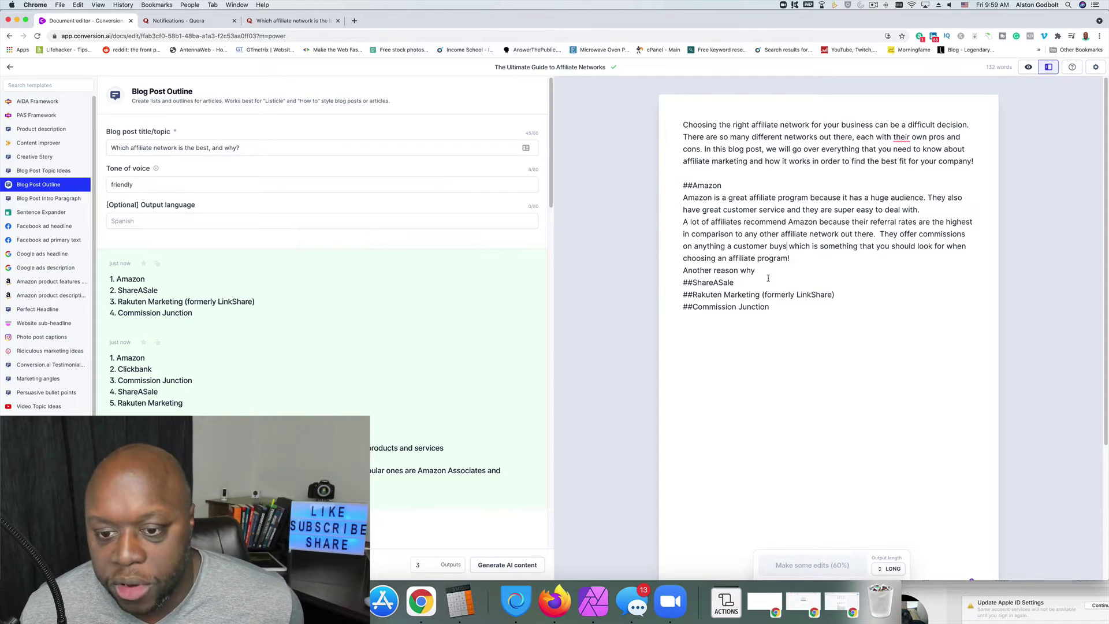
pyautogui.moveTo(763, 271); pyautogui.dragTo(684, 271)
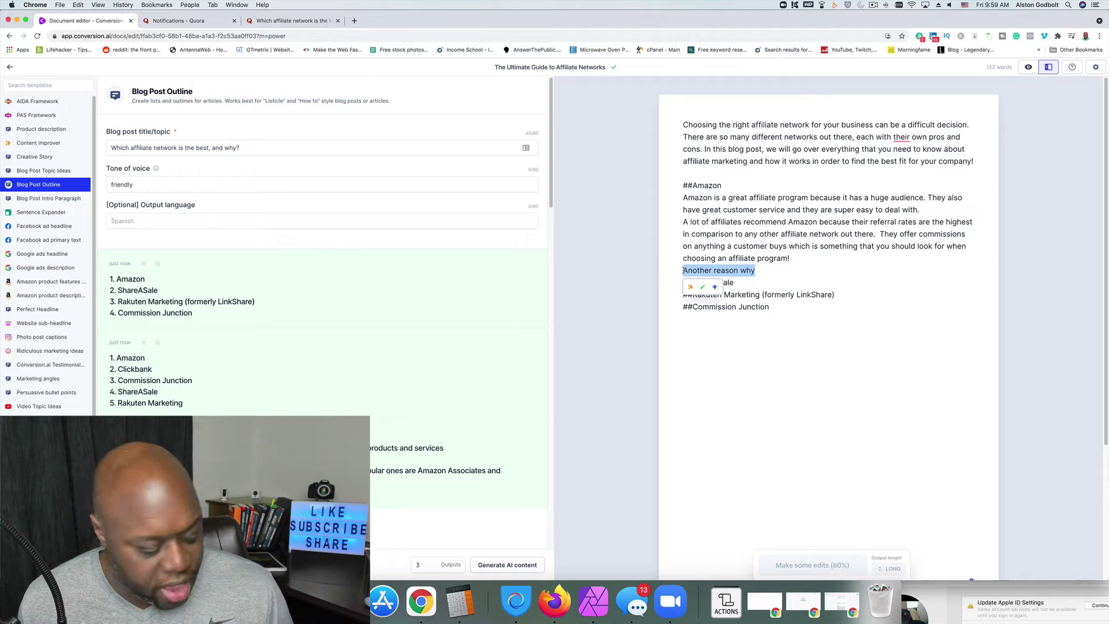
pyautogui.press('BackSpace')
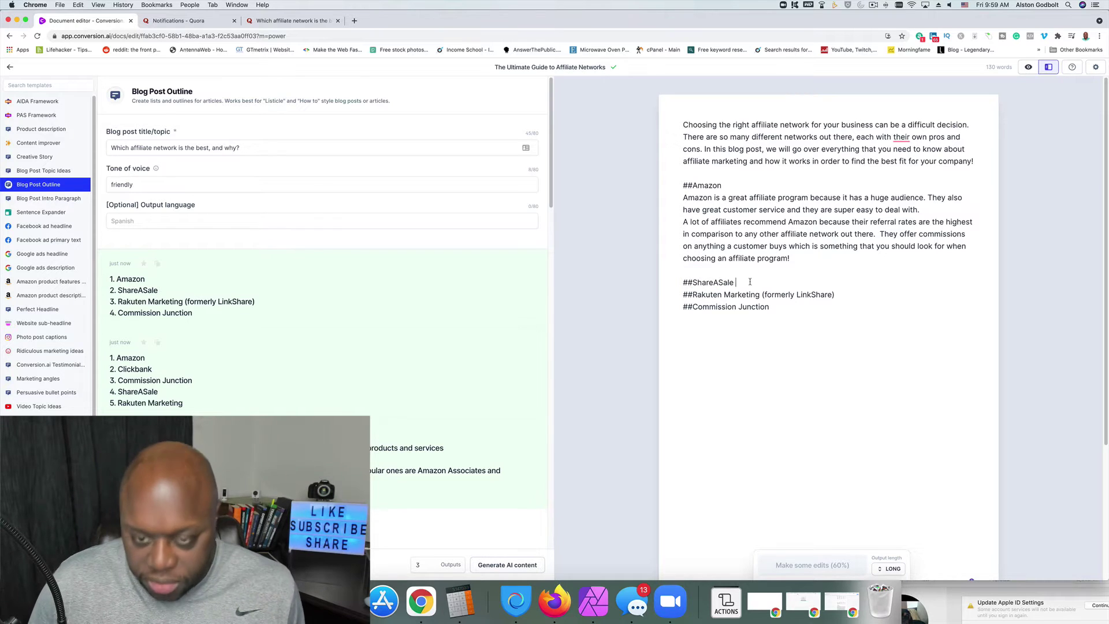
# Step: Write "This is another great opportunity because" beneath the ShareASale heading and let the AI compose the continuation
pyautogui.press('Return')
pyautogui.write('S')
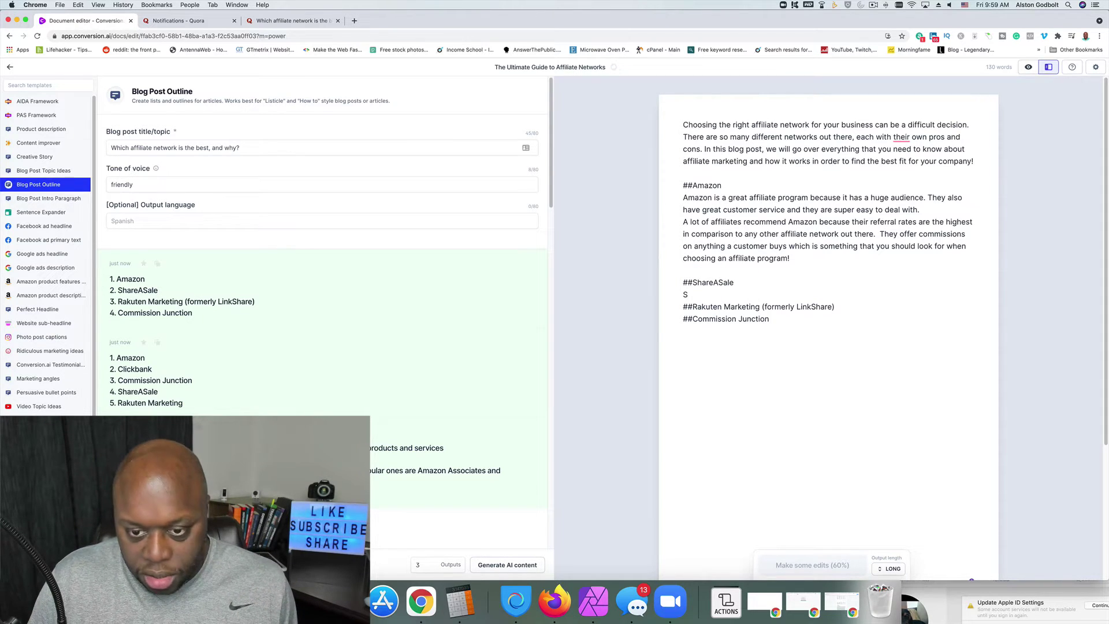
pyautogui.press('BackSpace')
pyautogui.write('This')
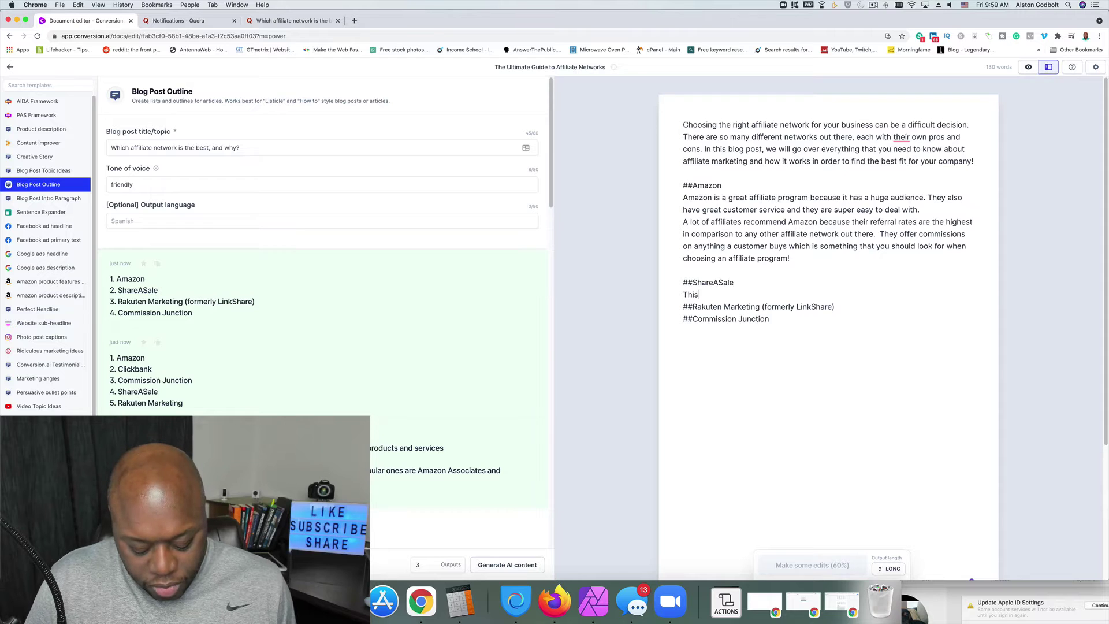
pyautogui.write(' is another gre')
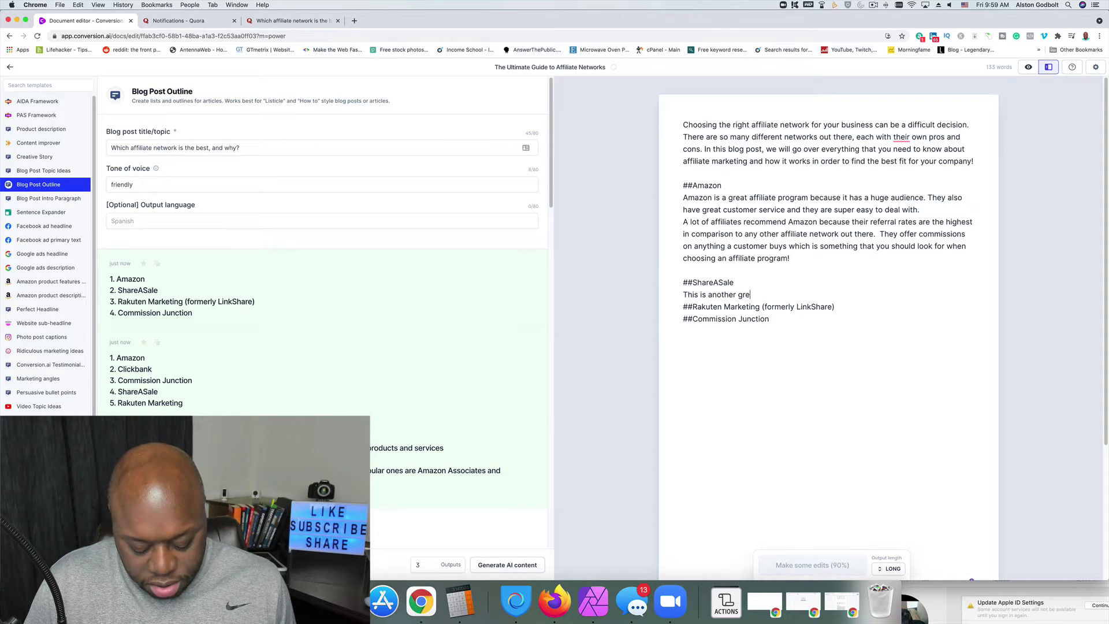
pyautogui.write('at opportunity because')
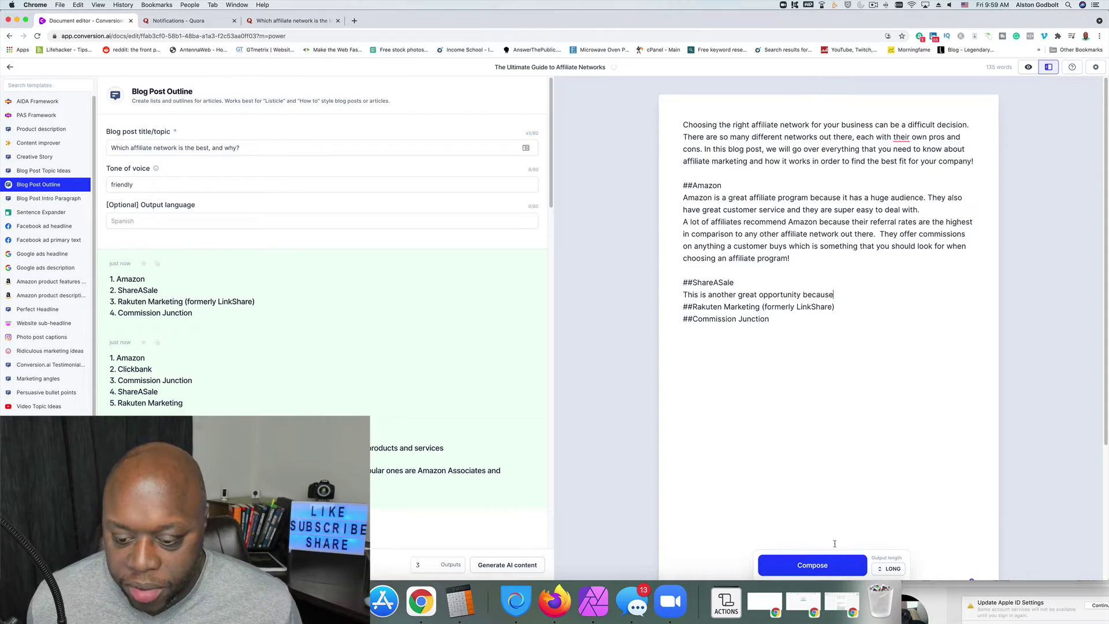
pyautogui.click(834, 566)
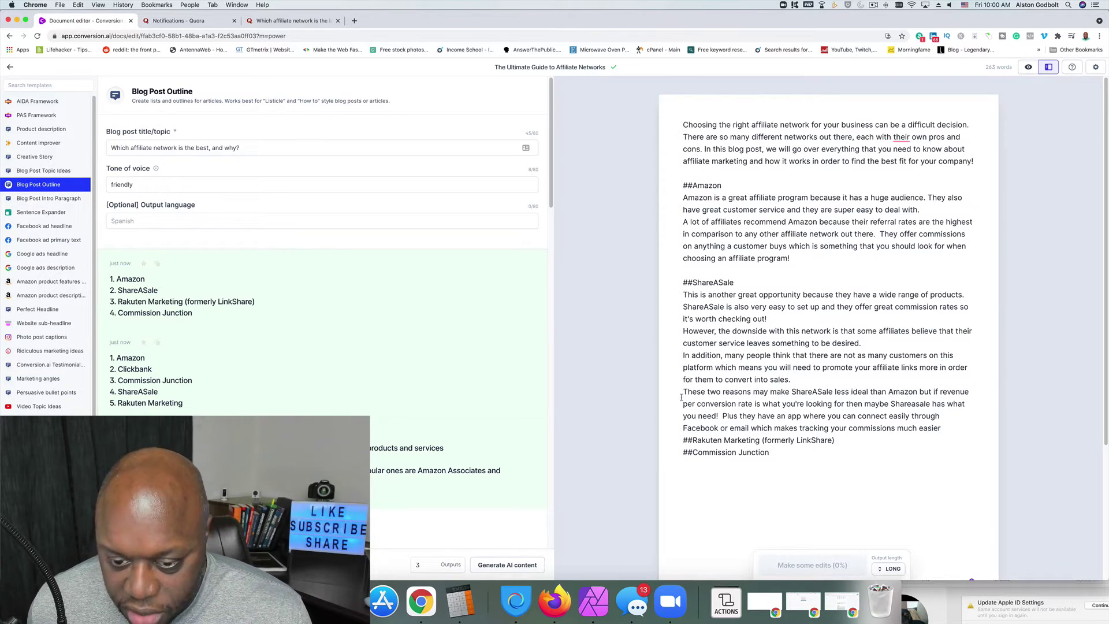
# Step: Delete the closing sentence beginning "Plus they have an app" from the ShareASale section
pyautogui.moveTo(683, 392); pyautogui.dragTo(851, 394)
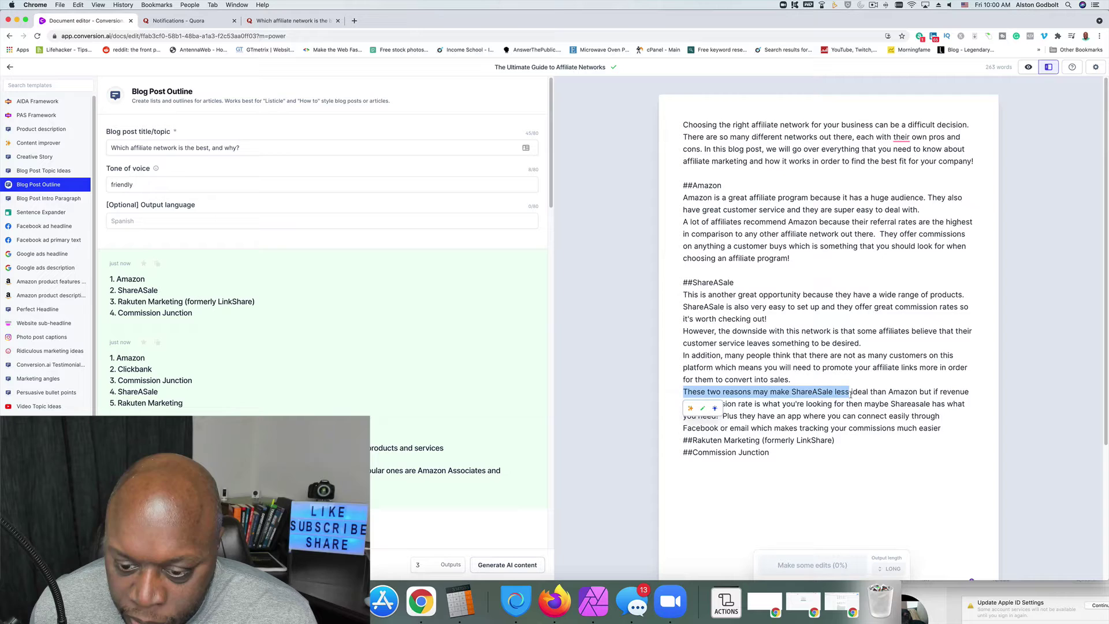
pyautogui.click(812, 428)
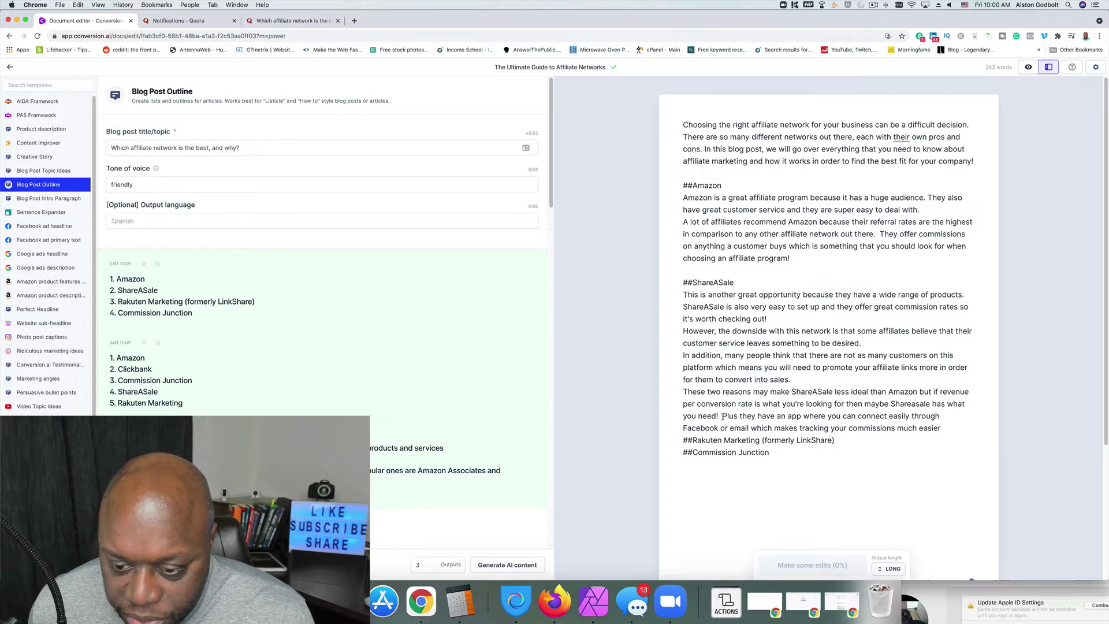
pyautogui.moveTo(723, 416); pyautogui.dragTo(941, 427)
pyautogui.press('BackSpace')
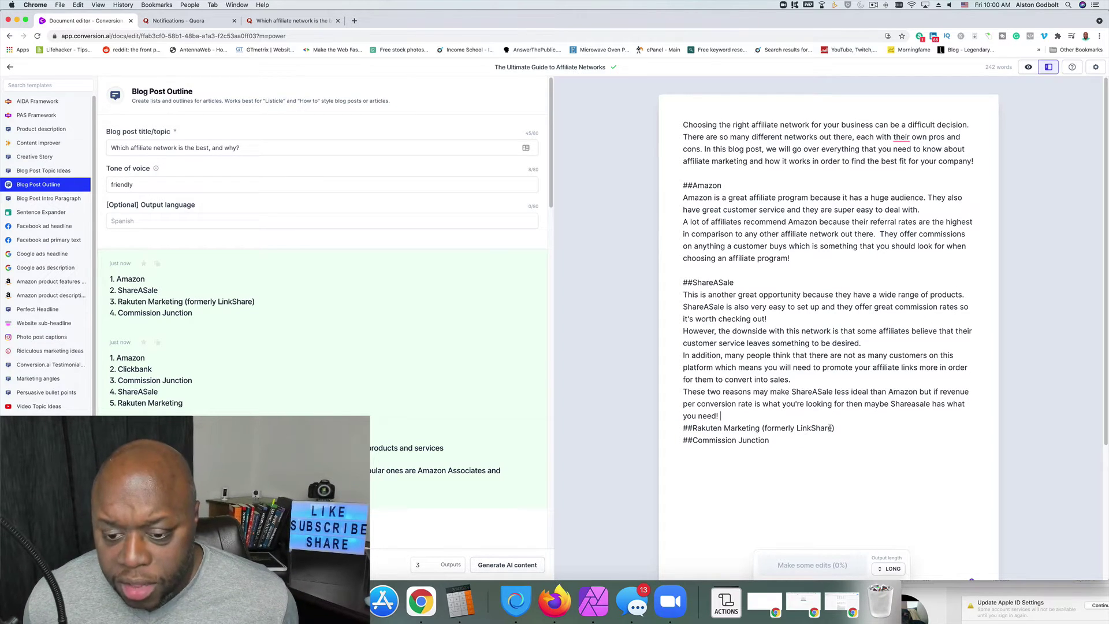
# Step: Start the text beneath the Rakuten Marketing heading with "Another great is Rakuten because", with a space before "because"
pyautogui.press('Return')
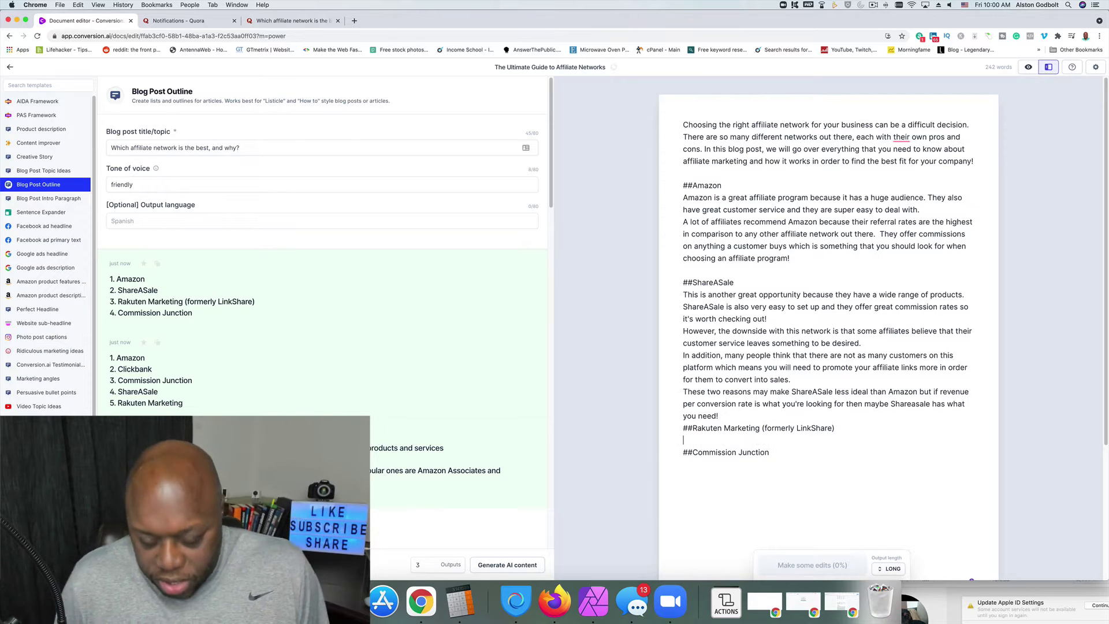
pyautogui.write('Another ')
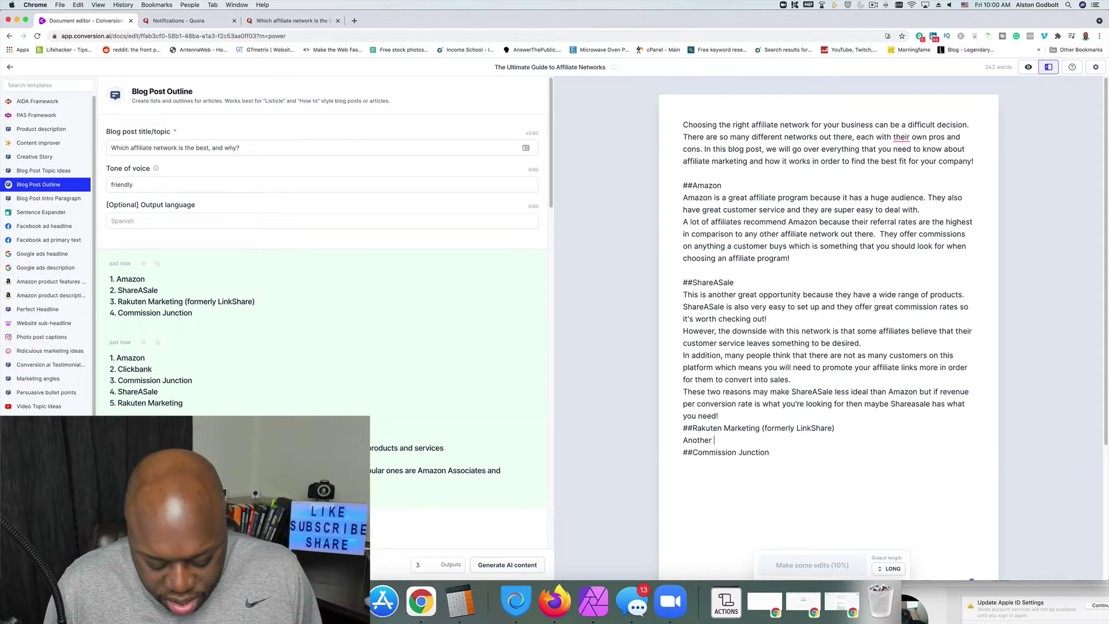
pyautogui.write('great is ')
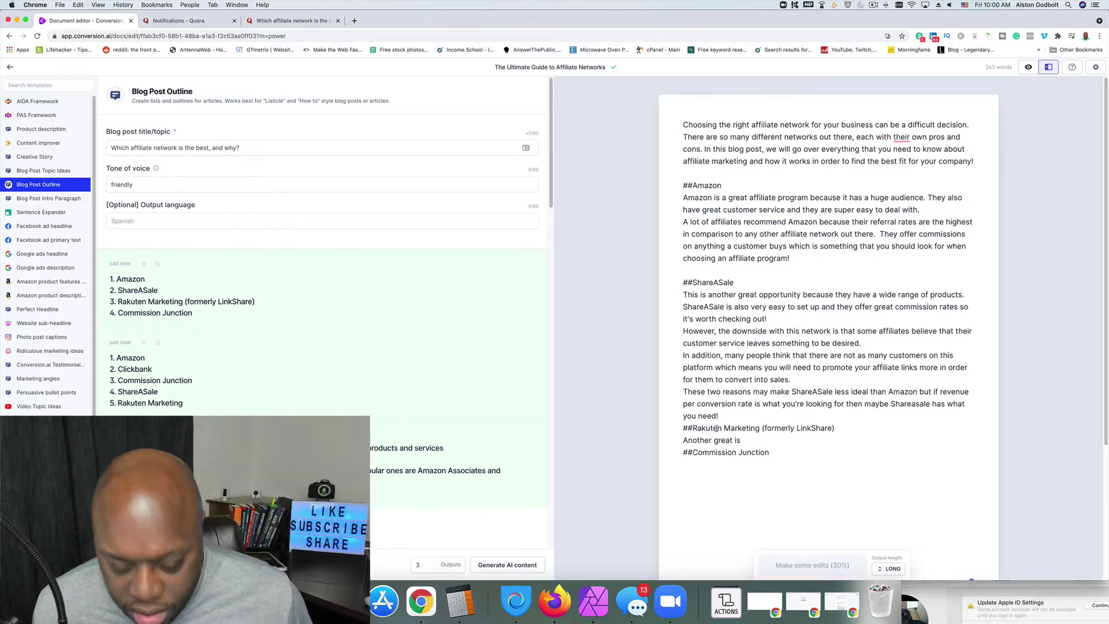
pyautogui.write('Rak')
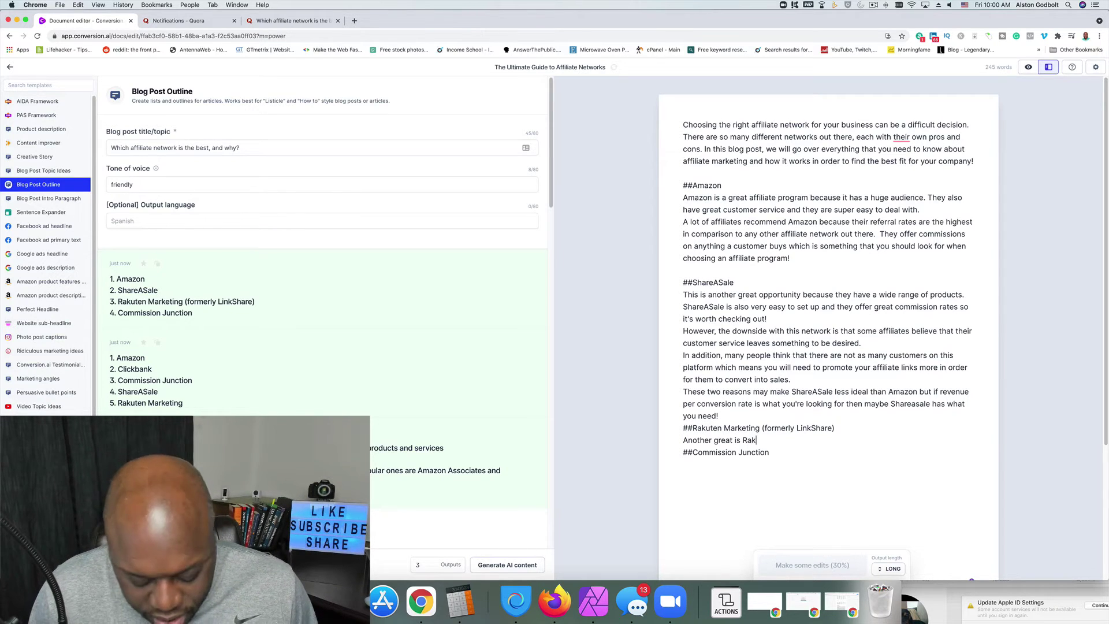
pyautogui.write('uten')
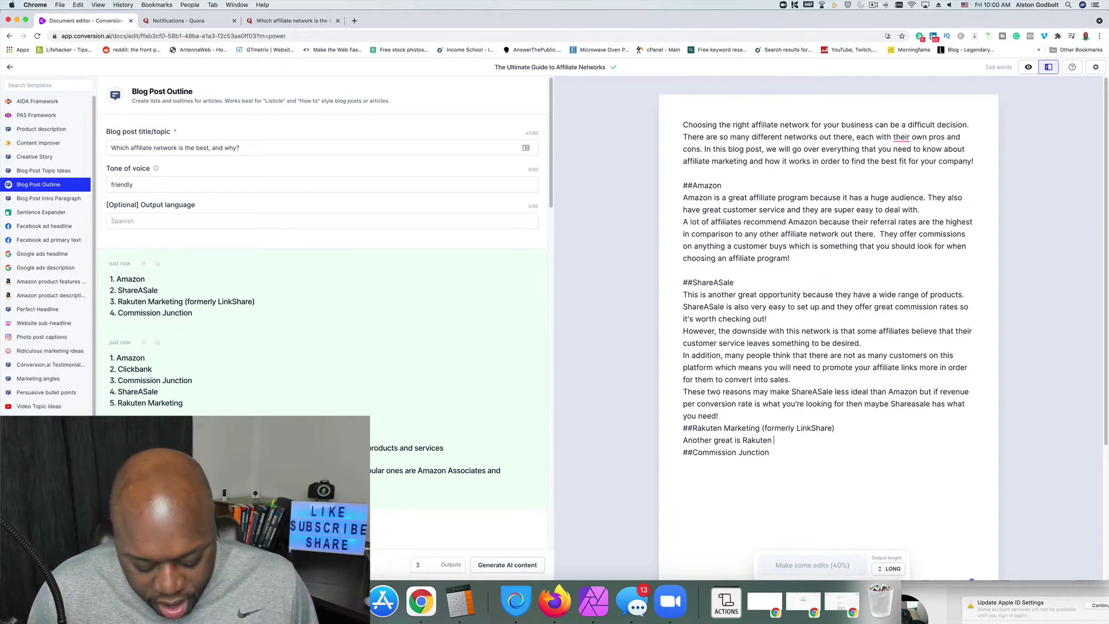
pyautogui.write('because')
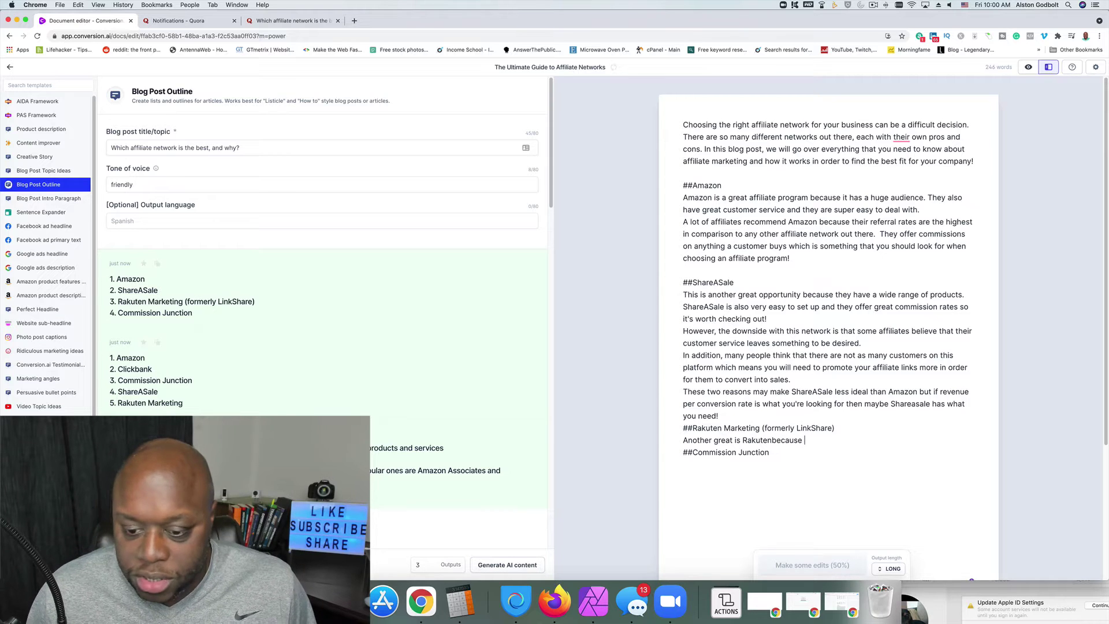
pyautogui.press('BackSpace')
pyautogui.press('BackSpace')
pyautogui.press('BackSpace')
pyautogui.press('BackSpace')
pyautogui.press('BackSpace')
pyautogui.press('BackSpace')
pyautogui.press('BackSpace')
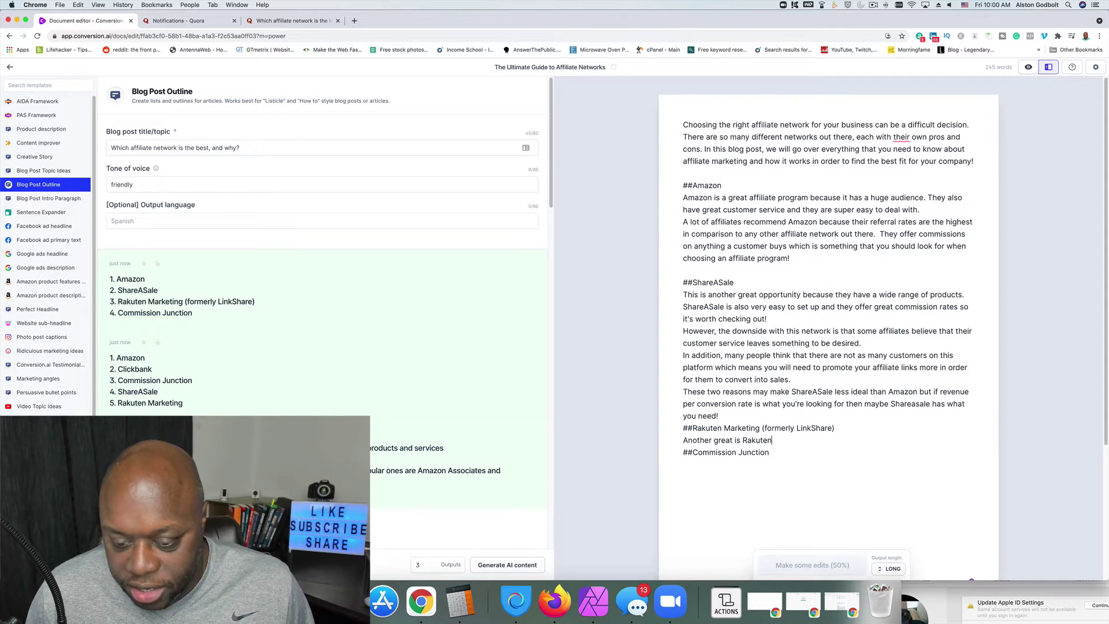
pyautogui.write('be')
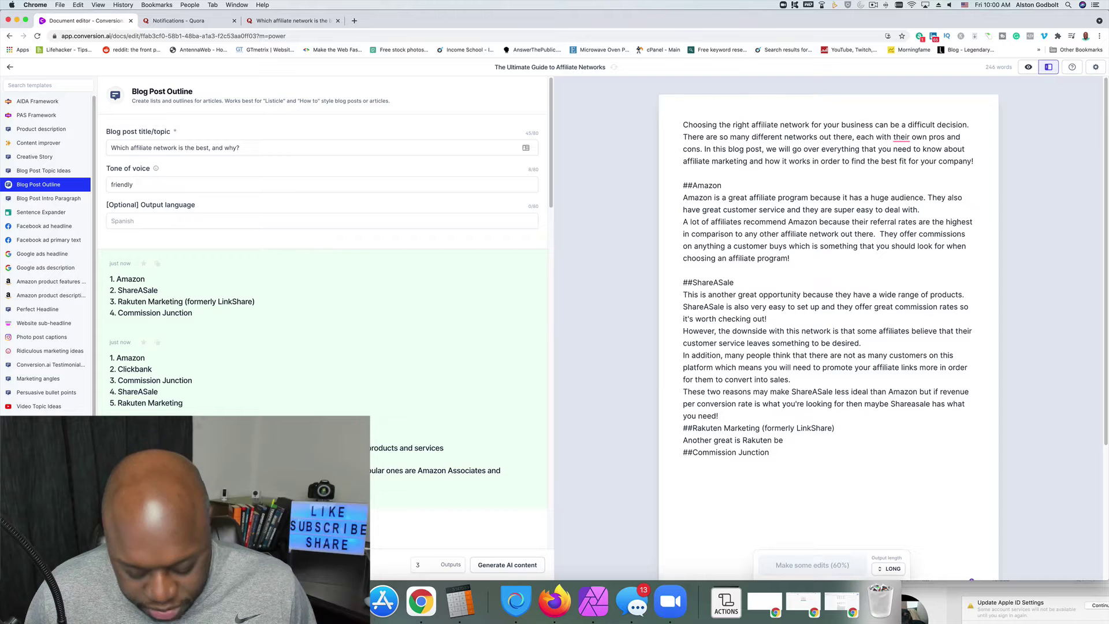
pyautogui.write('cause')
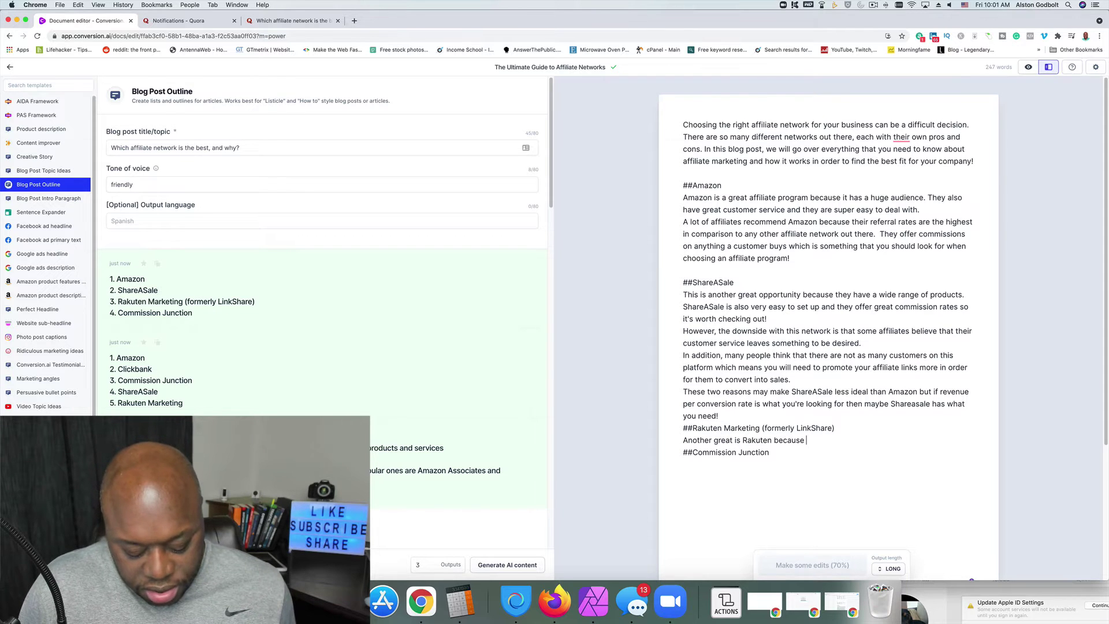
# Step: Extend the Rakuten sentence with "there are a wide" and let the AI compose the continuation
pyautogui.write('there are a w')
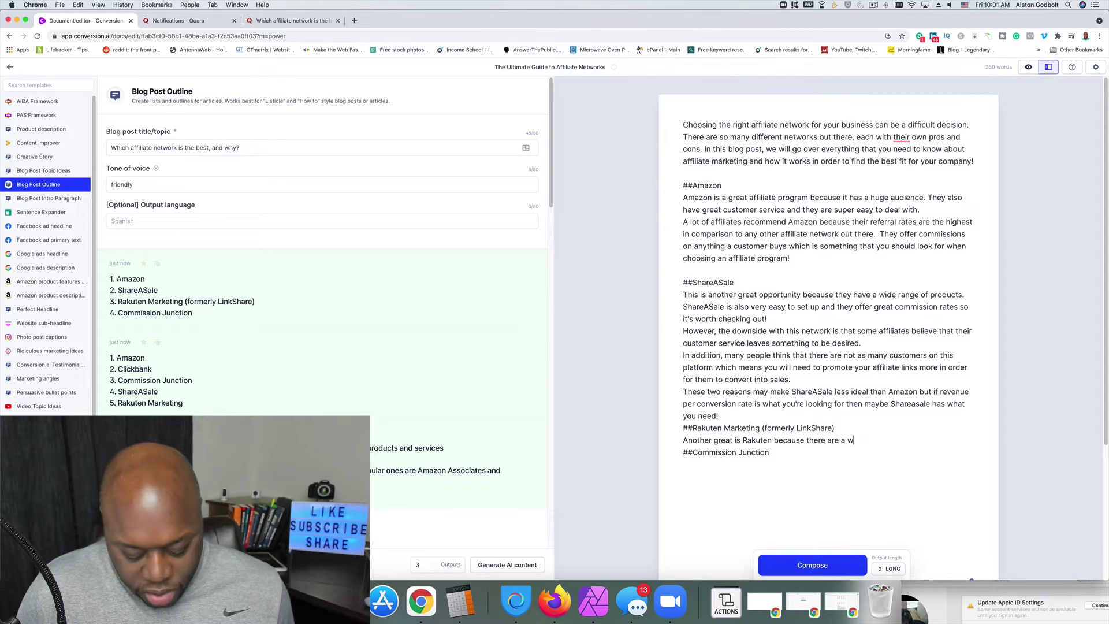
pyautogui.write('e')
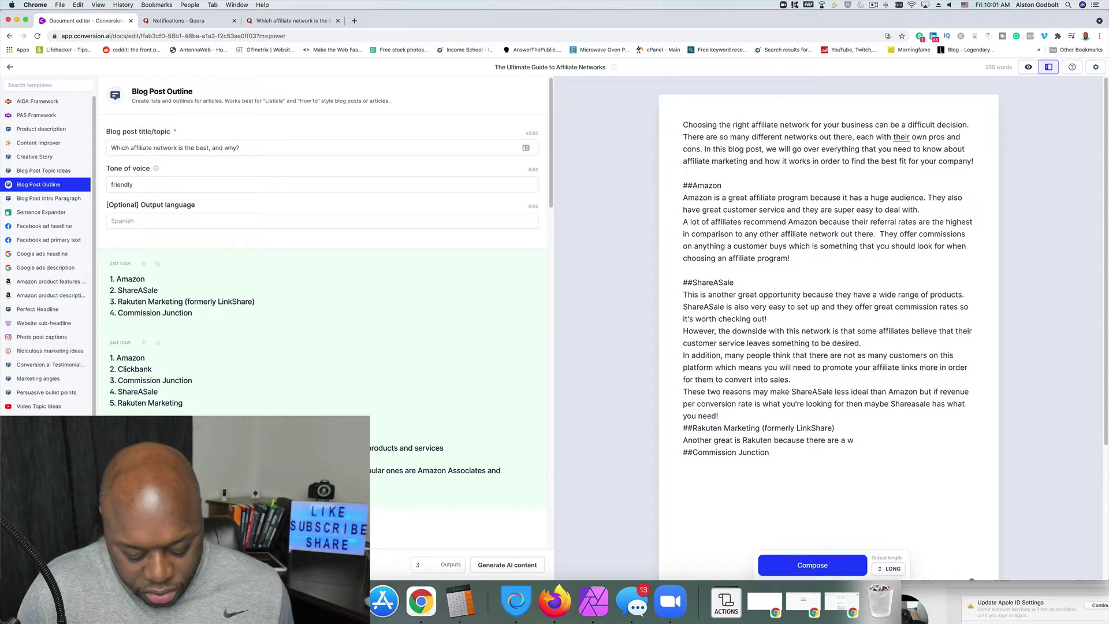
pyautogui.write('ide')
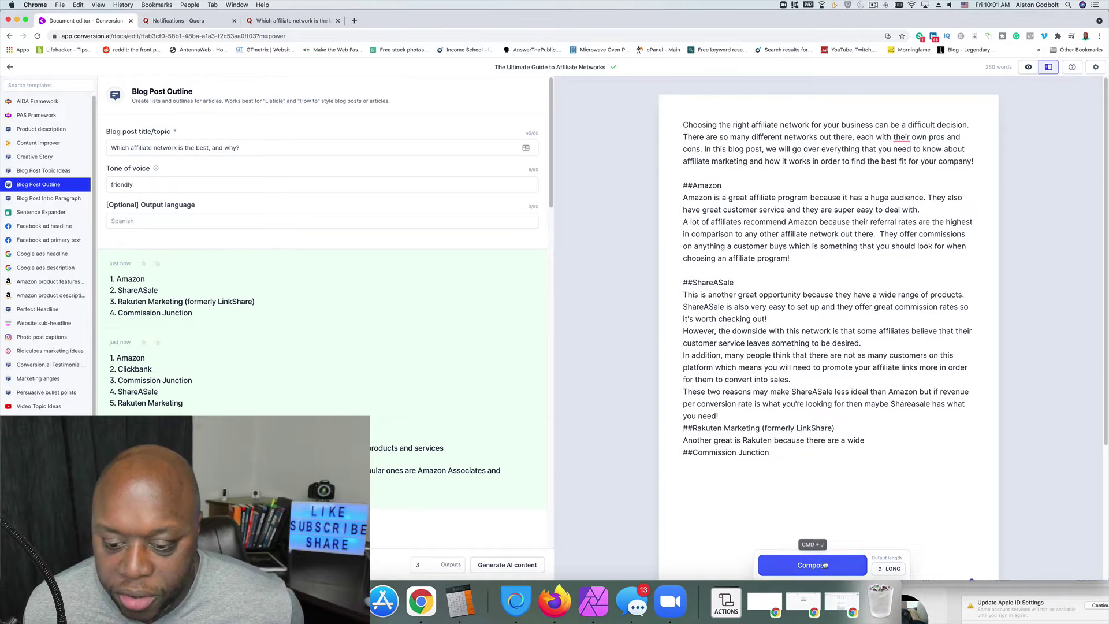
pyautogui.click(774, 565)
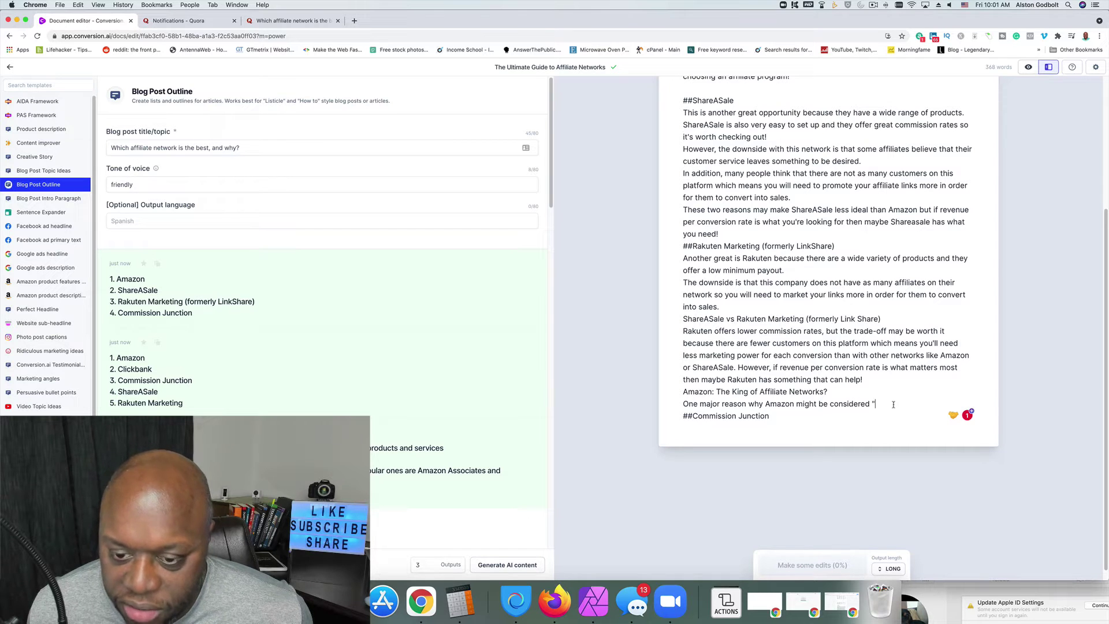
# Step: Delete the generated text from "ShareASale vs Rakuten Marketing" through the unfinished sentence "One major reason why Amazon might be considered"
pyautogui.moveTo(892, 404); pyautogui.dragTo(773, 343)
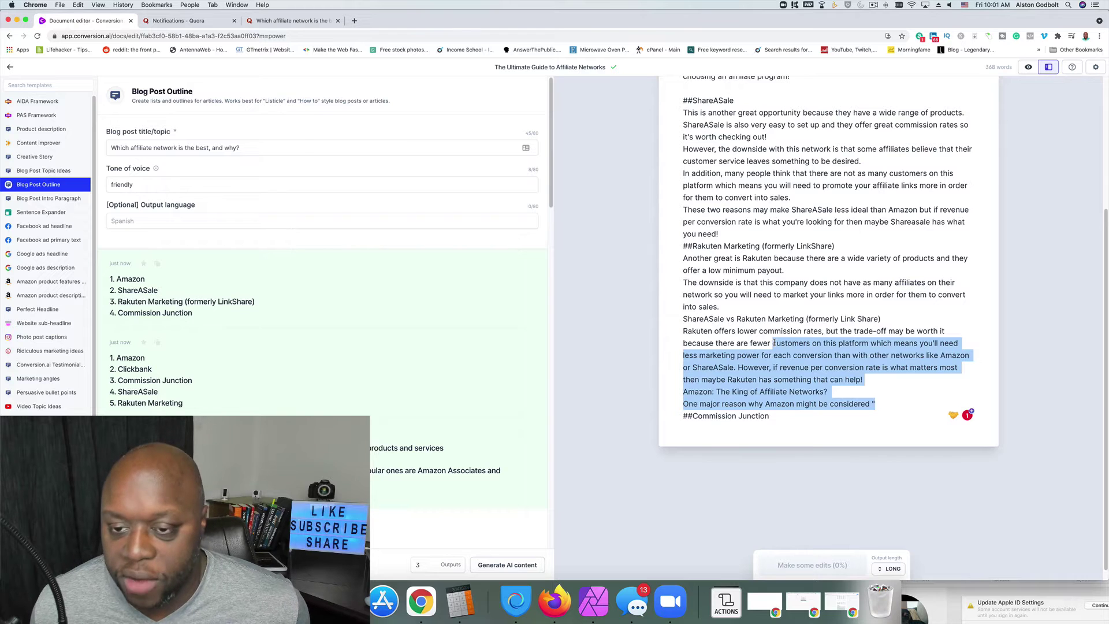
pyautogui.moveTo(773, 343); pyautogui.dragTo(682, 319)
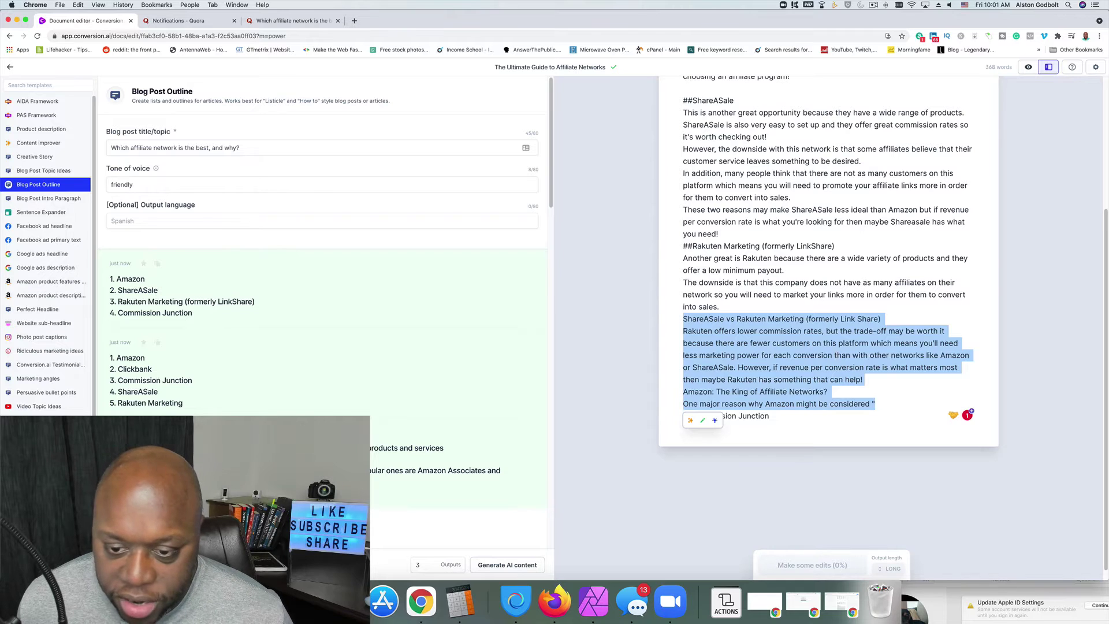
pyautogui.press('BackSpace')
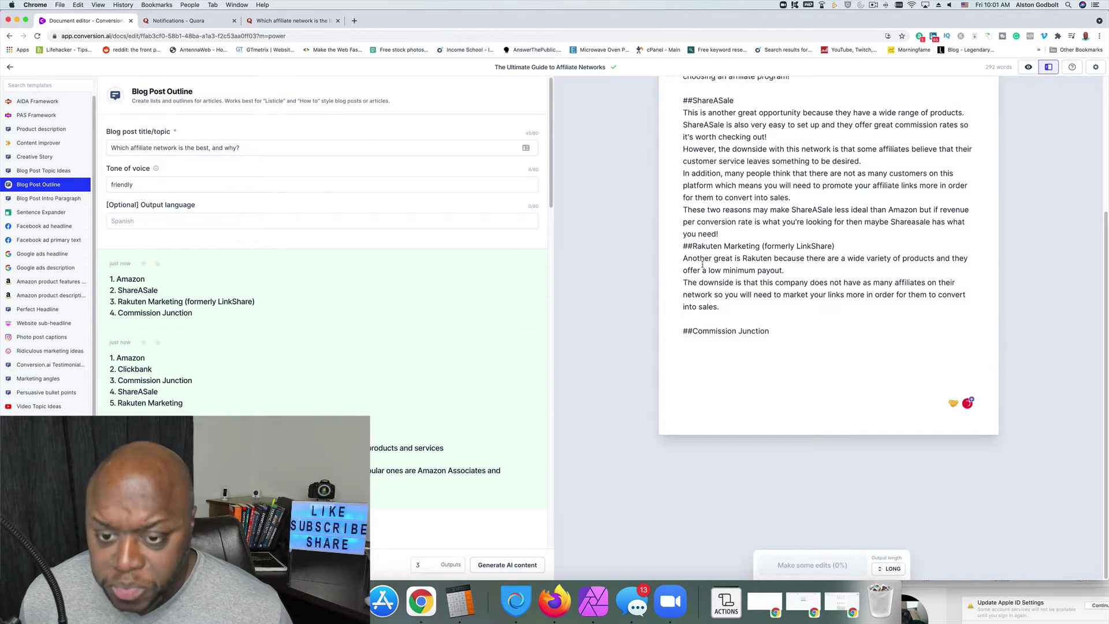
# Step: Join the sentence beginning "The downside is that this company" to the preceding paragraph in the Rakuten section
pyautogui.moveTo(687, 258); pyautogui.dragTo(835, 258)
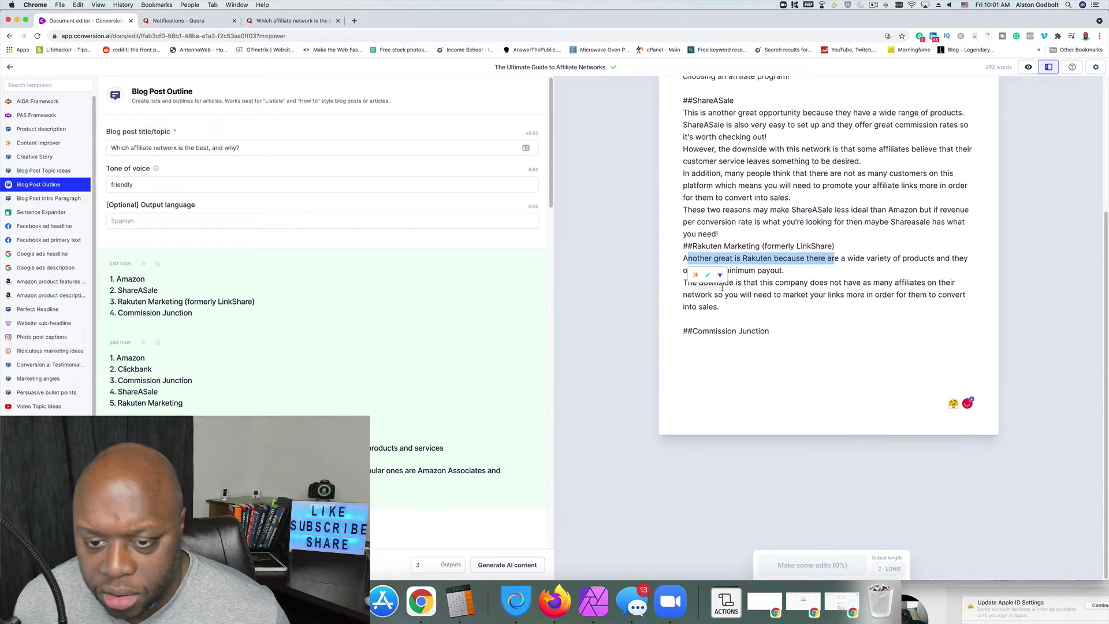
pyautogui.click(682, 283)
pyautogui.press('BackSpace')
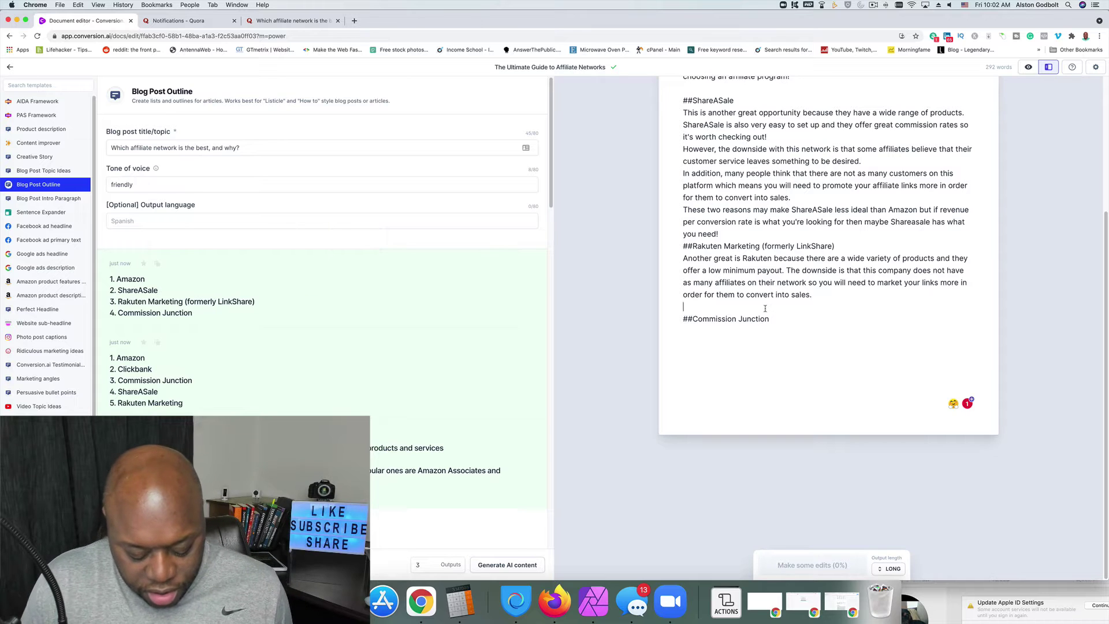
# Step: Write "If you're looking for high end products Rakuten can be a great opportunity" on the empty line above the Commission Junction heading
pyautogui.write('If your')
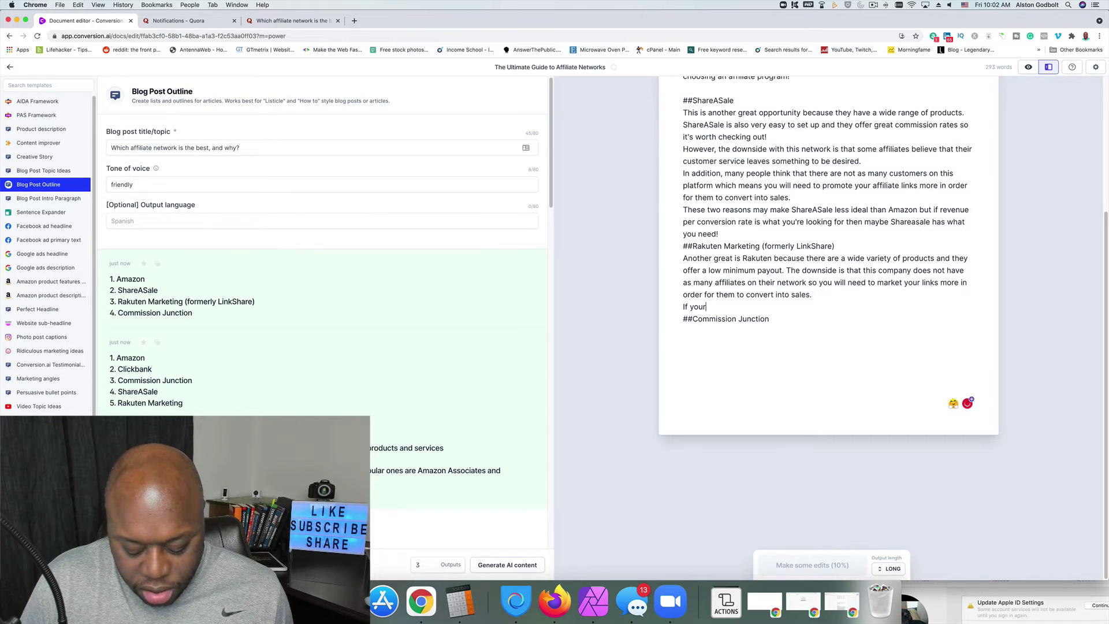
pyautogui.press('BackSpace')
pyautogui.write("'re lookin")
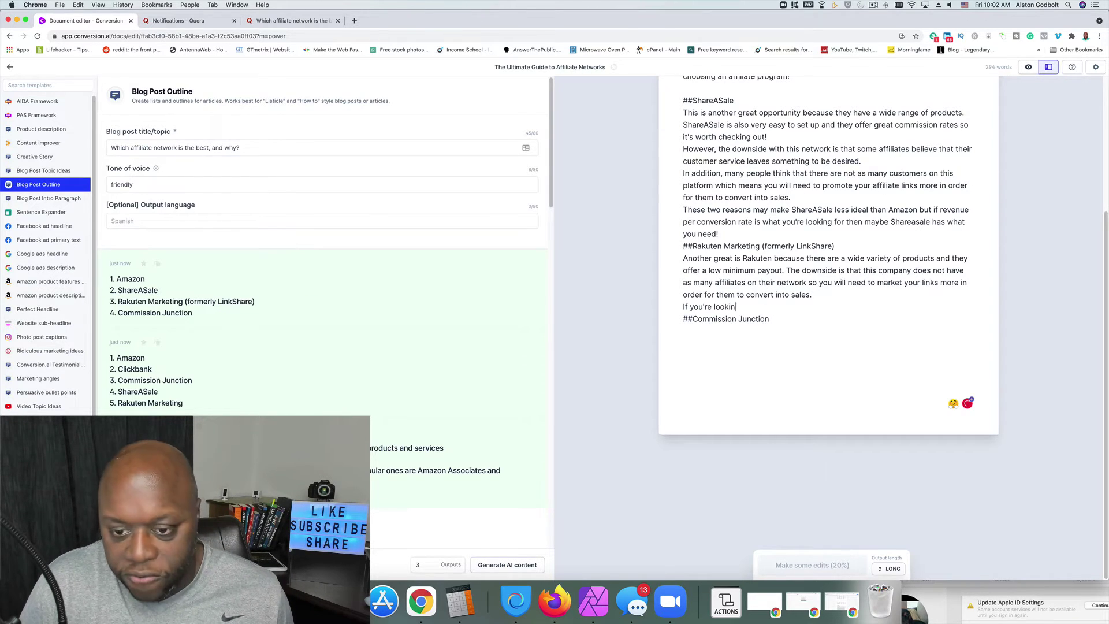
pyautogui.write('g for high')
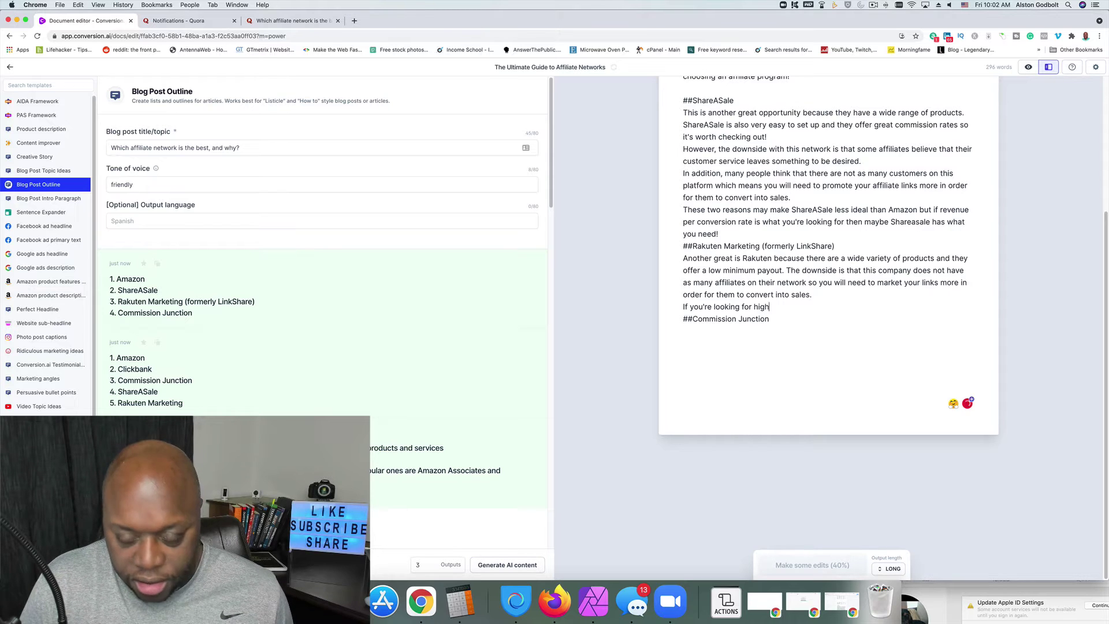
pyautogui.write(' end products ')
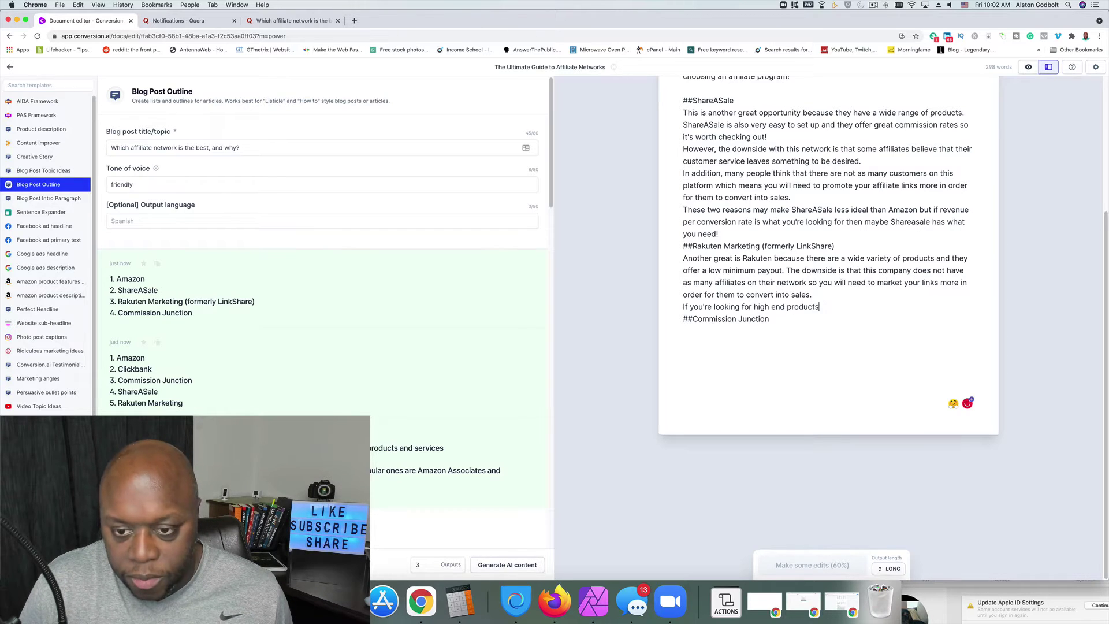
pyautogui.write('Rak')
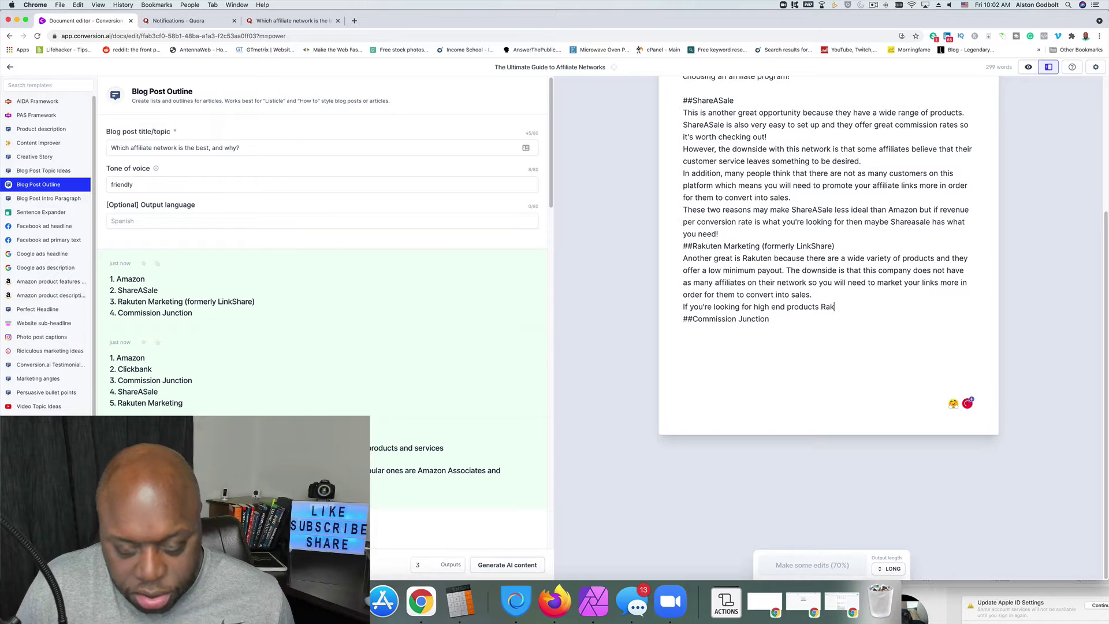
pyautogui.write('uten ')
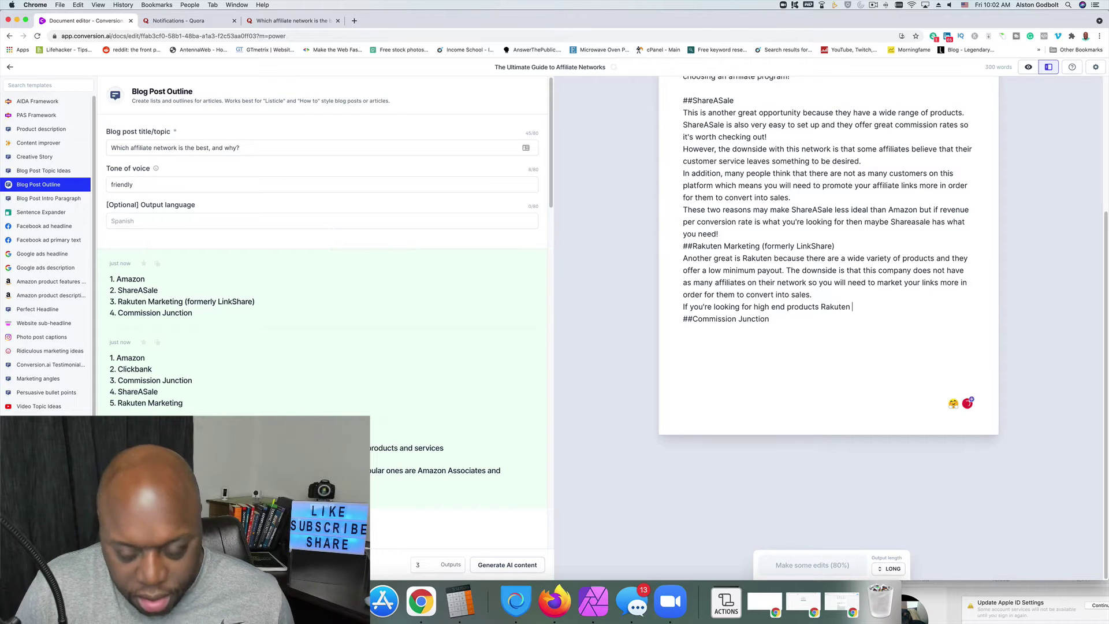
pyautogui.write('can be a g')
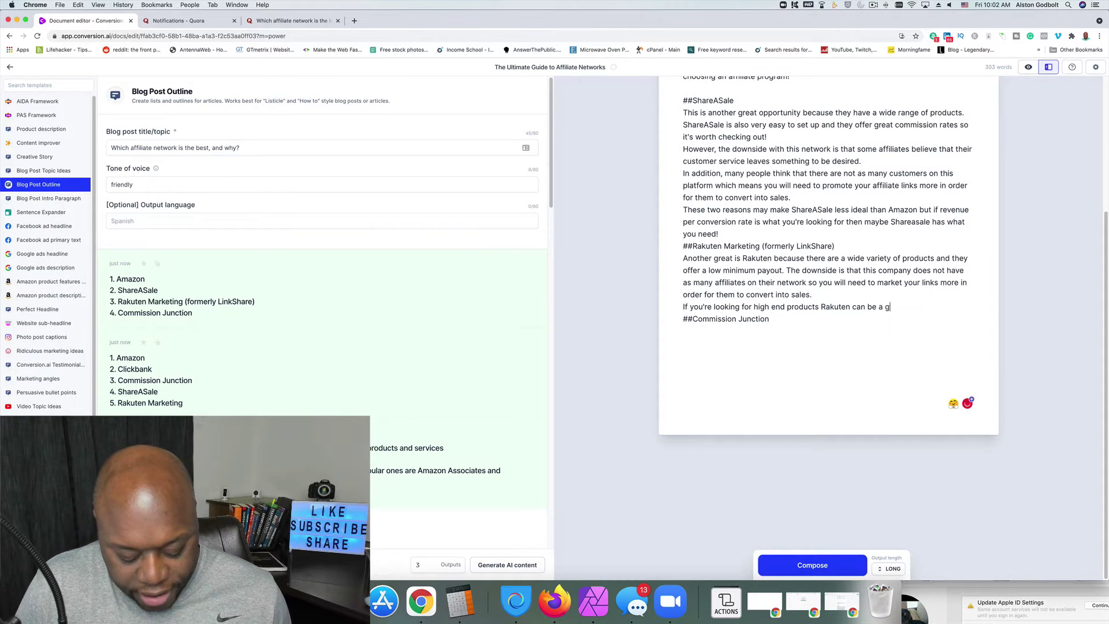
pyautogui.write('reat opp')
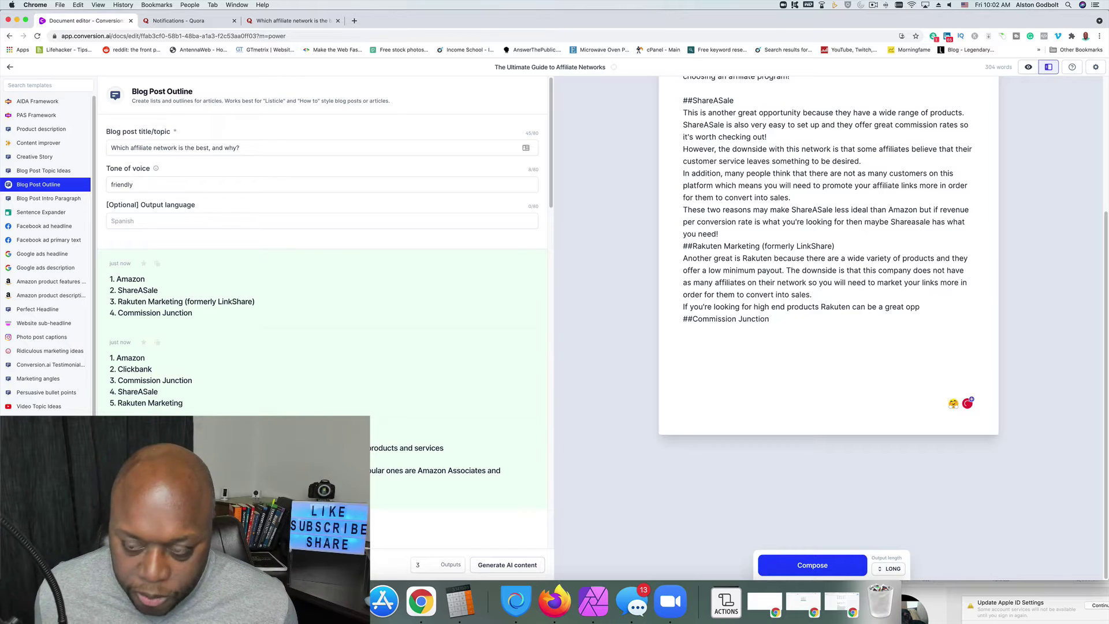
pyautogui.write('ortunity')
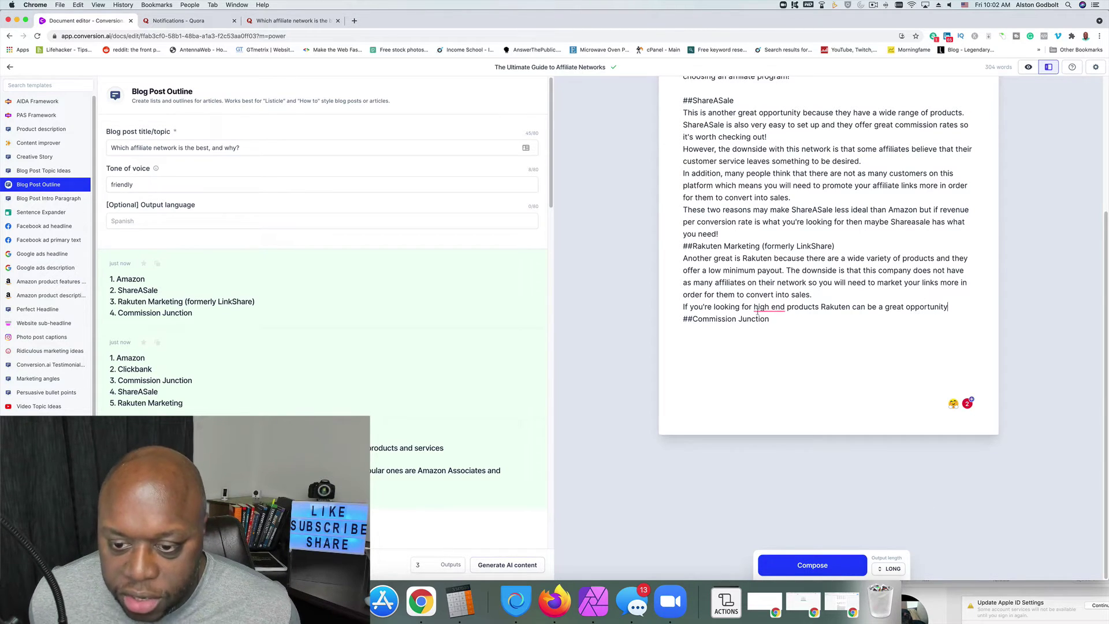
# Step: Accept the suggested correction to "high-end" and let the AI continue the Rakuten section
pyautogui.moveTo(757, 312)
pyautogui.click(771, 329)
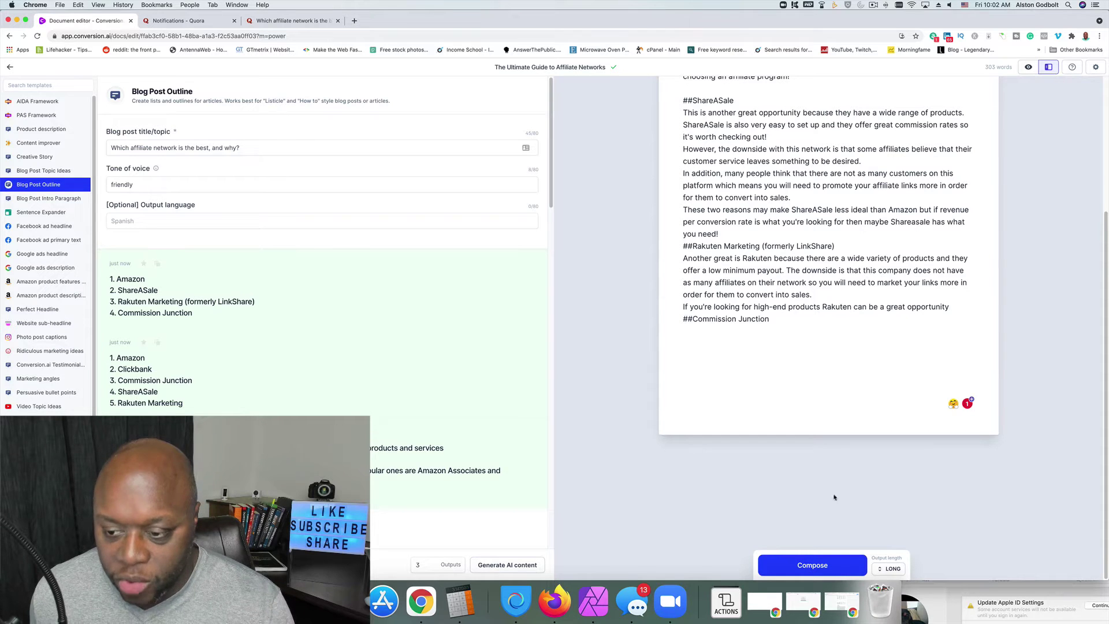
pyautogui.click(812, 565)
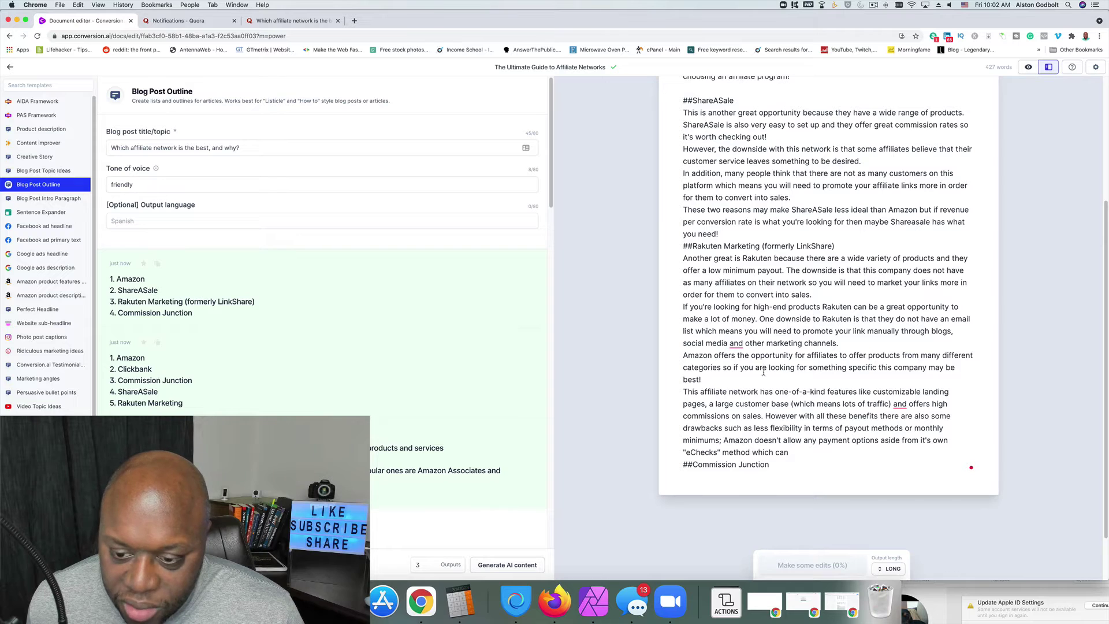
# Step: Delete the paragraph beginning "Amazon offers the opportunity" and accept the suggested comma after "social media"
pyautogui.moveTo(724, 380); pyautogui.dragTo(681, 358)
pyautogui.press('BackSpace')
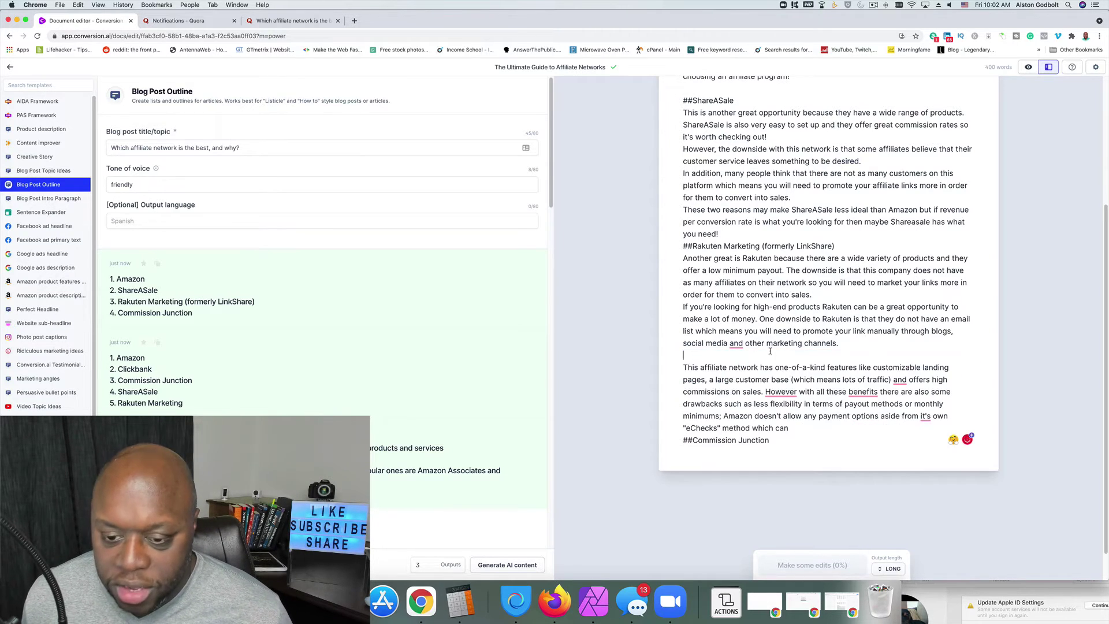
pyautogui.moveTo(736, 344)
pyautogui.click(743, 368)
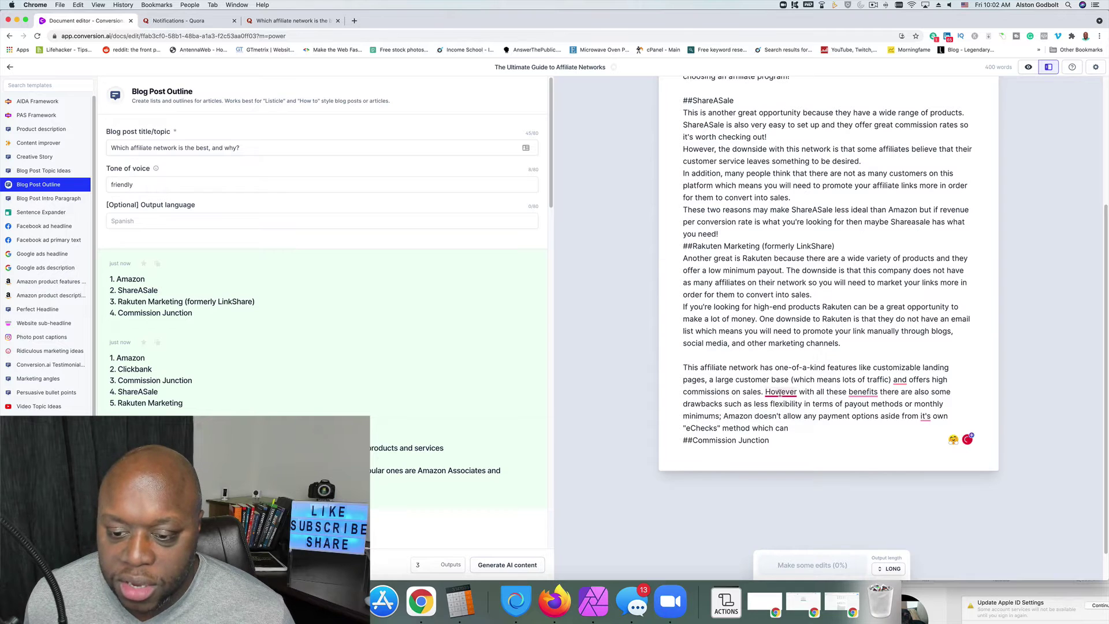
# Step: Accept the suggested commas after "However", after "benefits" and before "and offers high commissions" in the last Rakuten paragraph
pyautogui.moveTo(780, 392)
pyautogui.click(777, 416)
pyautogui.moveTo(864, 393)
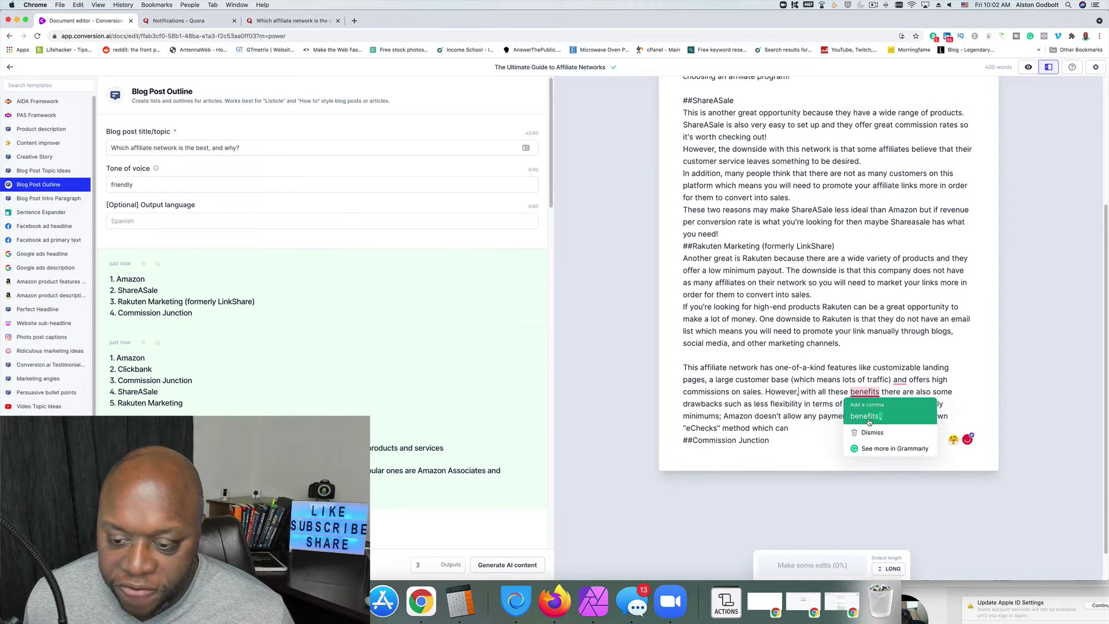
pyautogui.click(857, 421)
pyautogui.moveTo(899, 379)
pyautogui.click(899, 403)
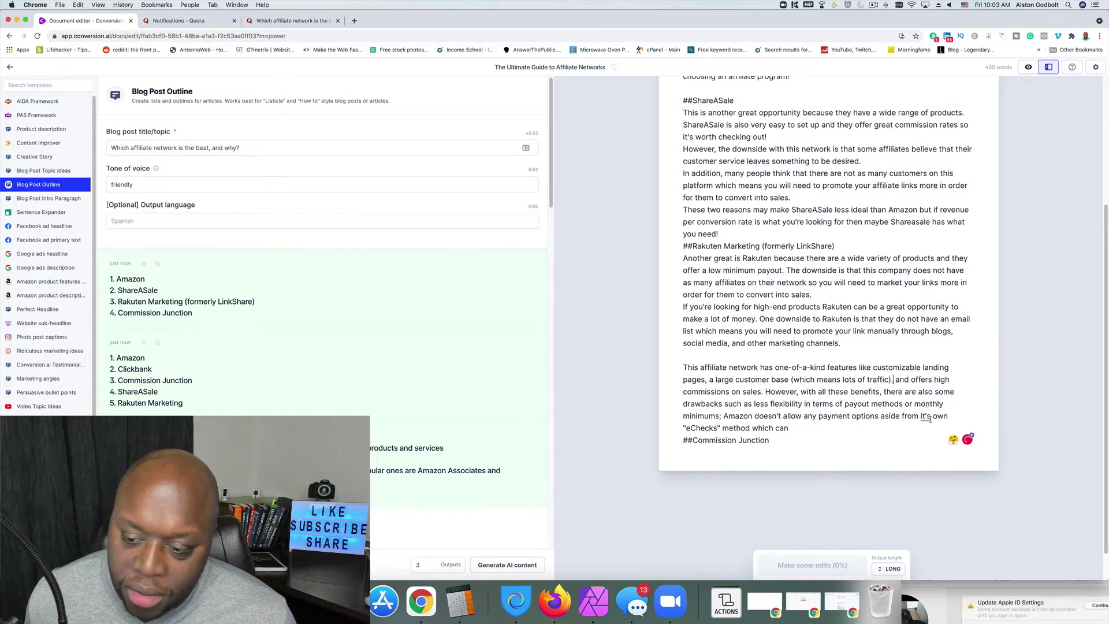
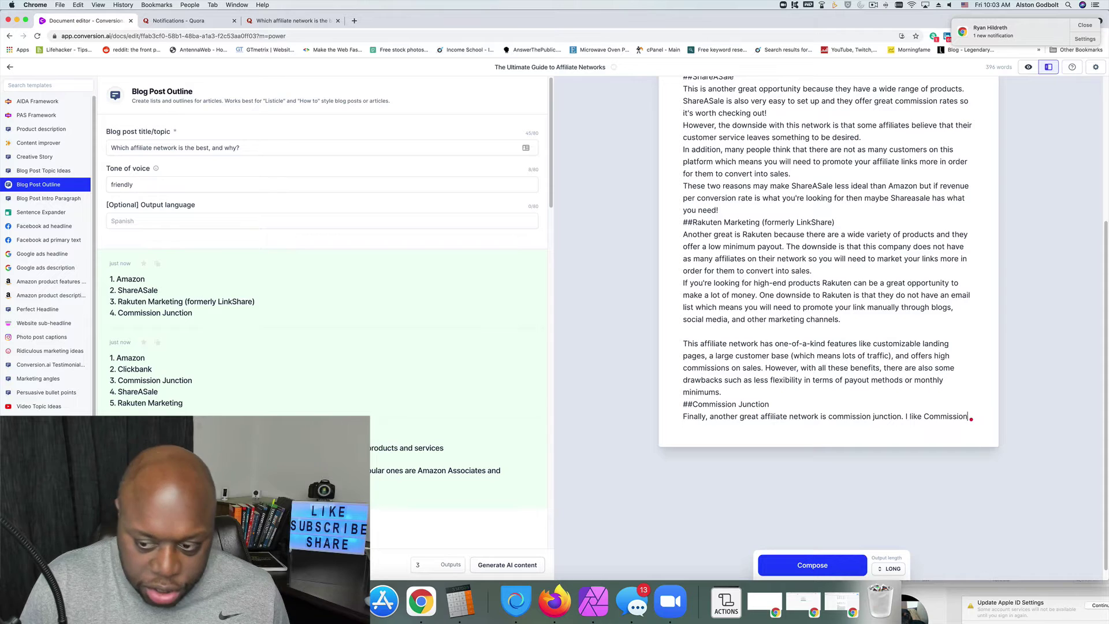
# Step: Let the AI compose the continuation of the Commission Junction section
pyautogui.click(828, 563)
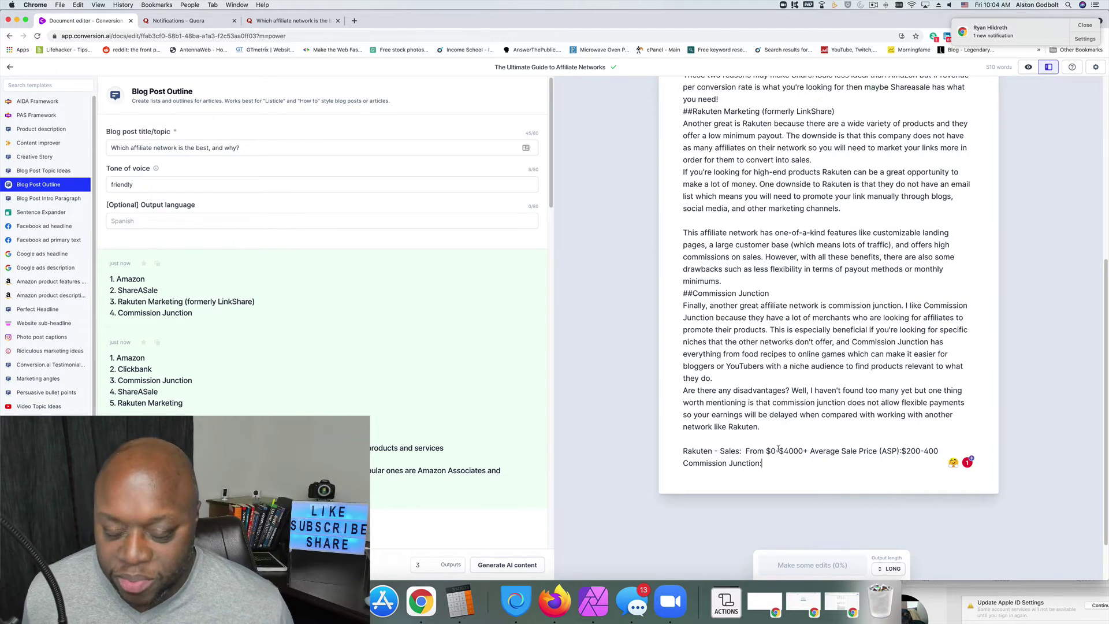
# Step: Delete the leftover "Rakuten - Sales" and "Commission Junction:" lines at the end of the document
pyautogui.moveTo(762, 463); pyautogui.dragTo(684, 439)
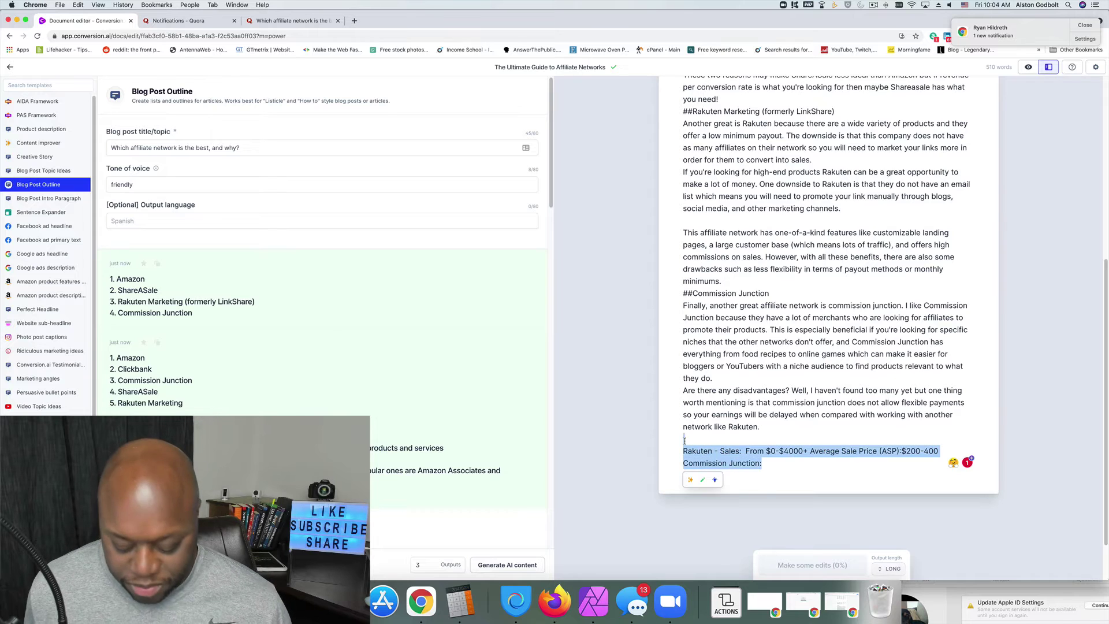
pyautogui.press('BackSpace')
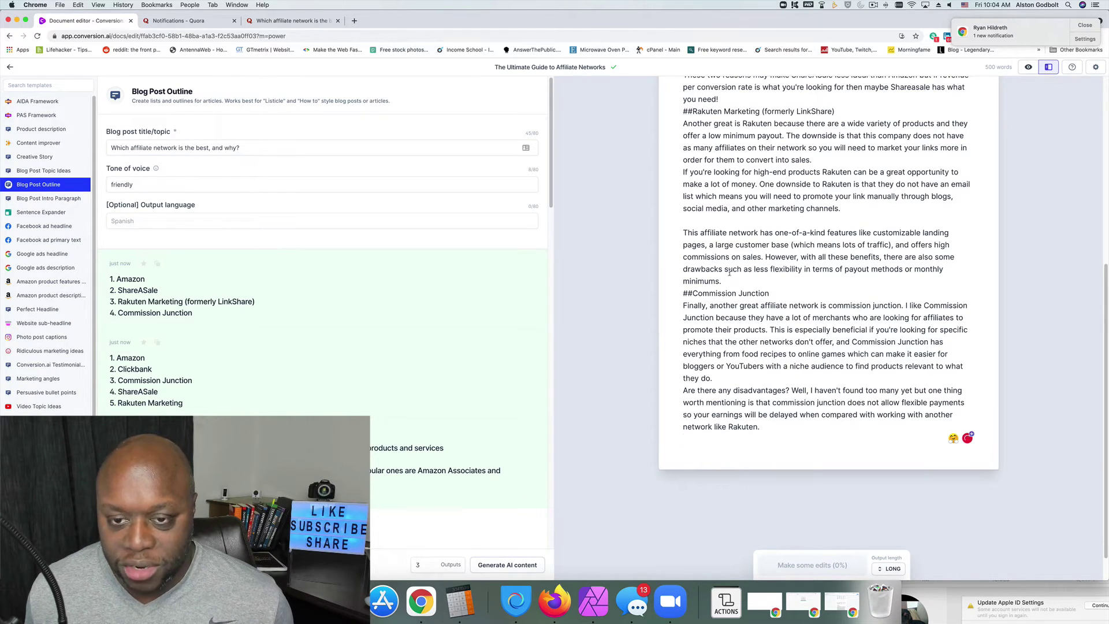
# Step: Replace the ## before the Amazon, ShareASale and Rakuten Marketing headings with list numbering
pyautogui.scroll(10, 733, 347)
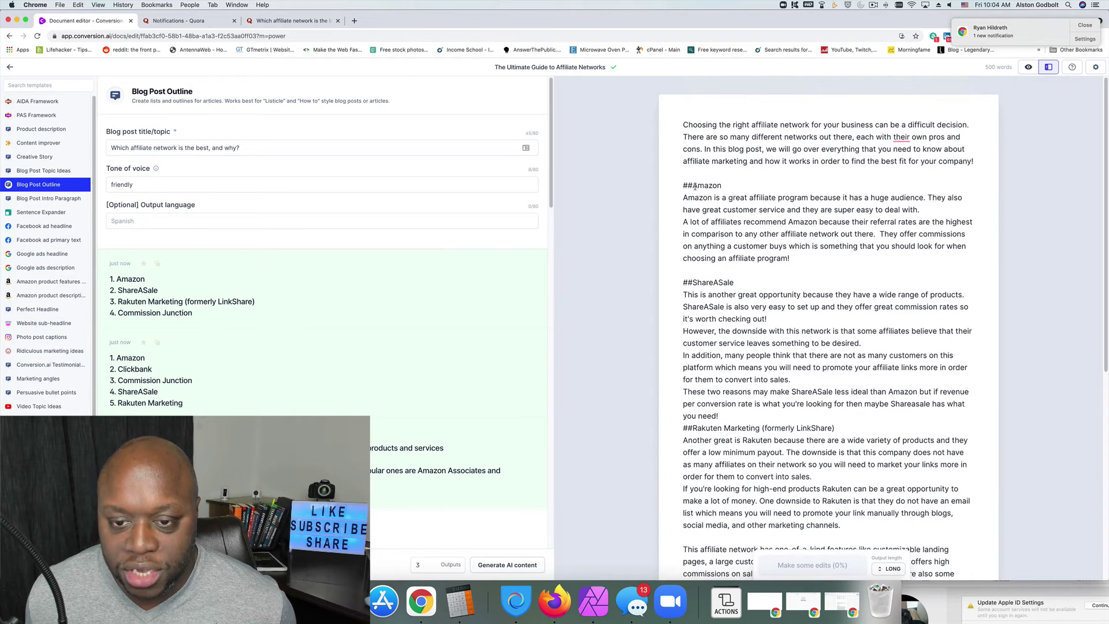
pyautogui.doubleClick(693, 186)
pyautogui.write('1')
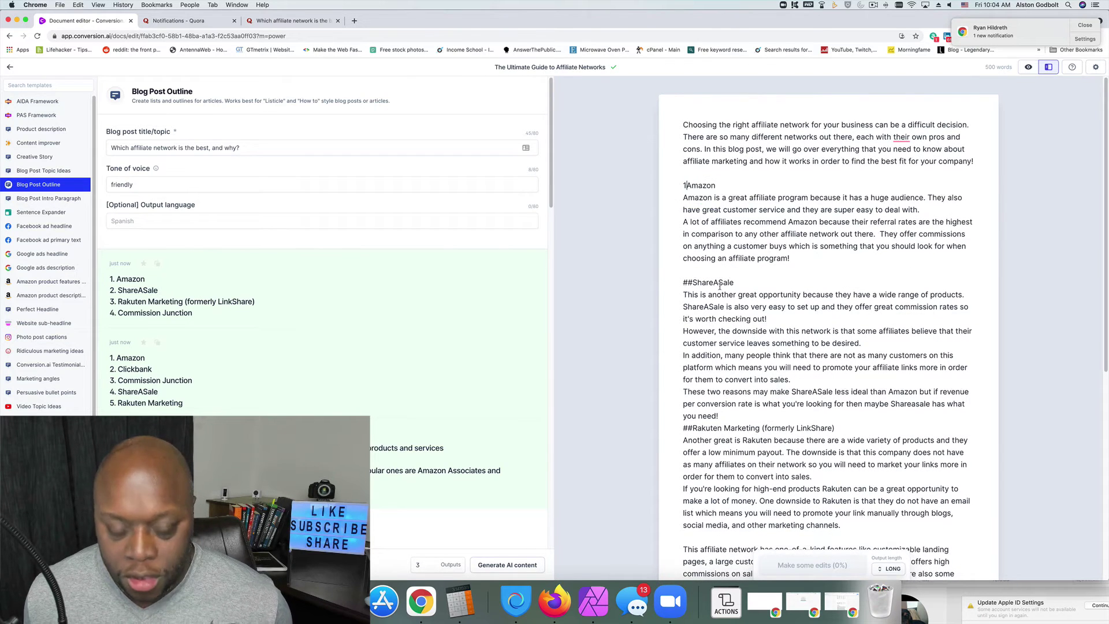
pyautogui.write('.')
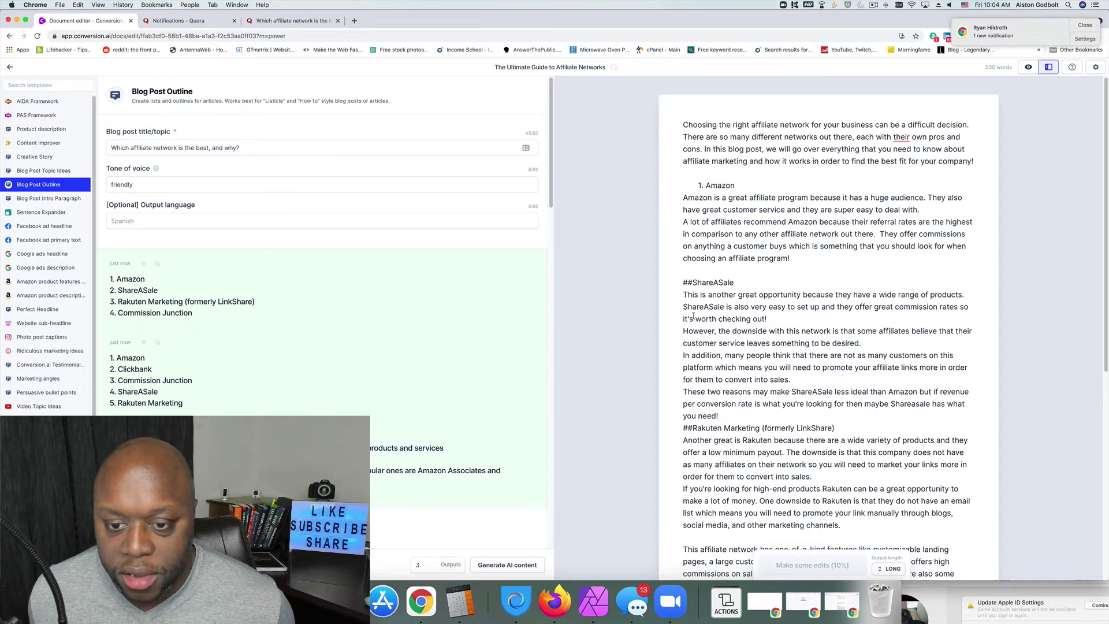
pyautogui.doubleClick(687, 283)
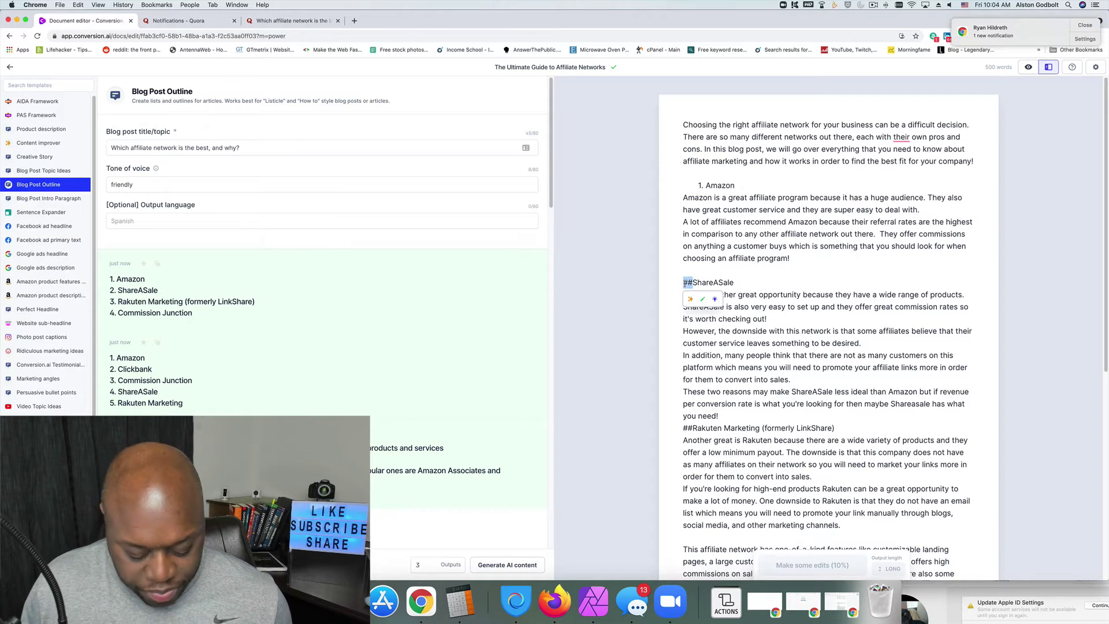
pyautogui.write('2.')
pyautogui.scroll(-4, 700, 340)
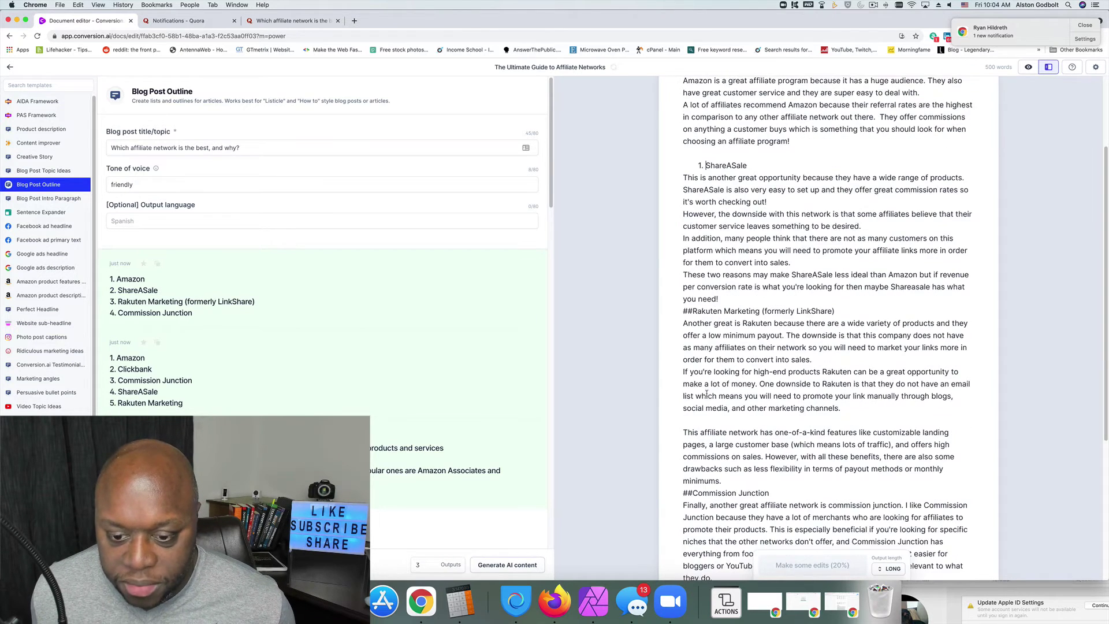
pyautogui.moveTo(696, 315); pyautogui.dragTo(682, 314)
pyautogui.write('1.')
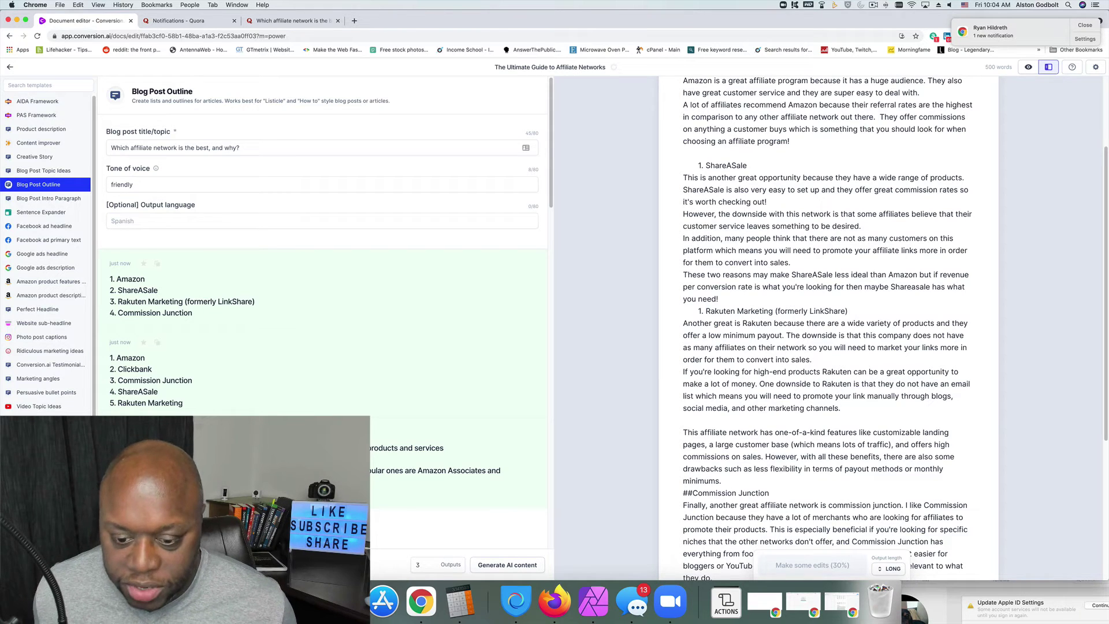
# Step: Remove the list numbering from the Amazon, ShareASale and Rakuten Marketing headings and the ## before Commission Junction
pyautogui.scroll(4, 796, 280)
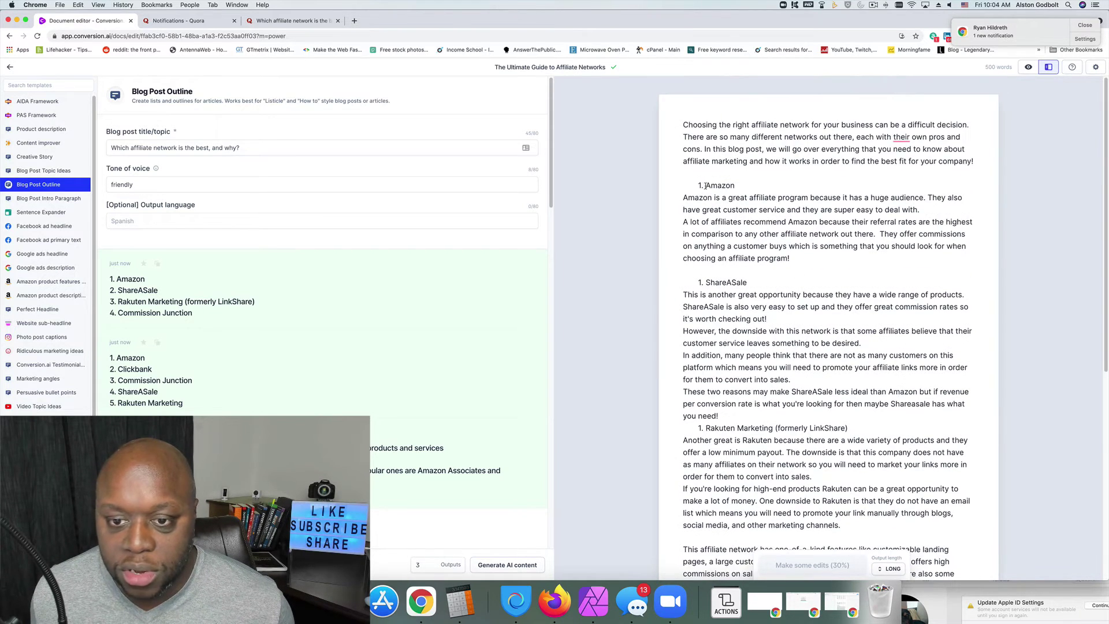
pyautogui.press('BackSpace')
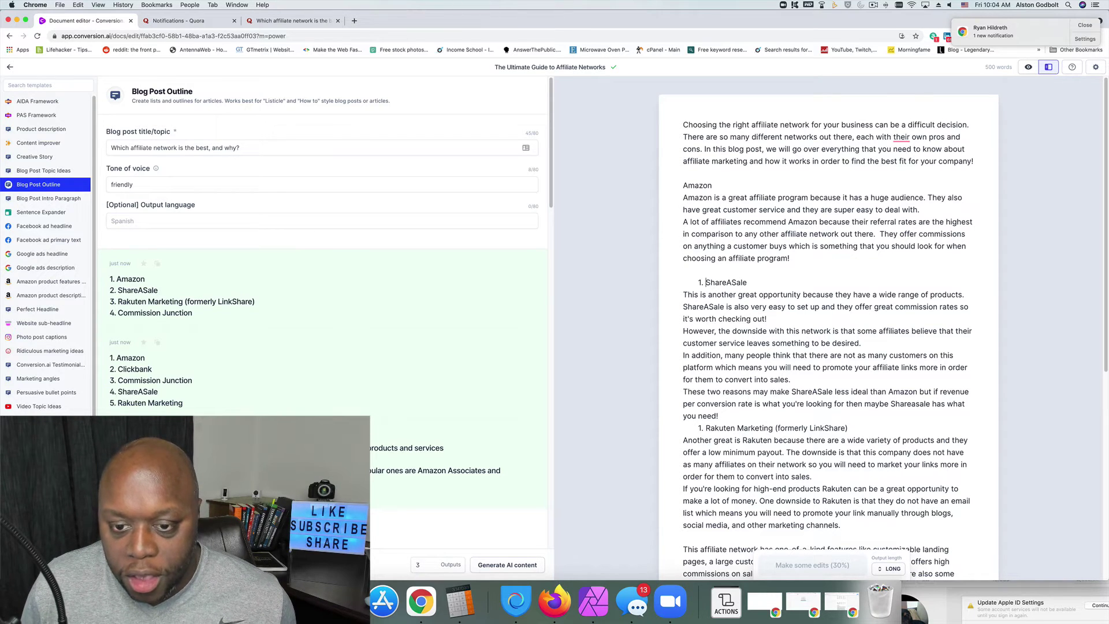
pyautogui.press('BackSpace')
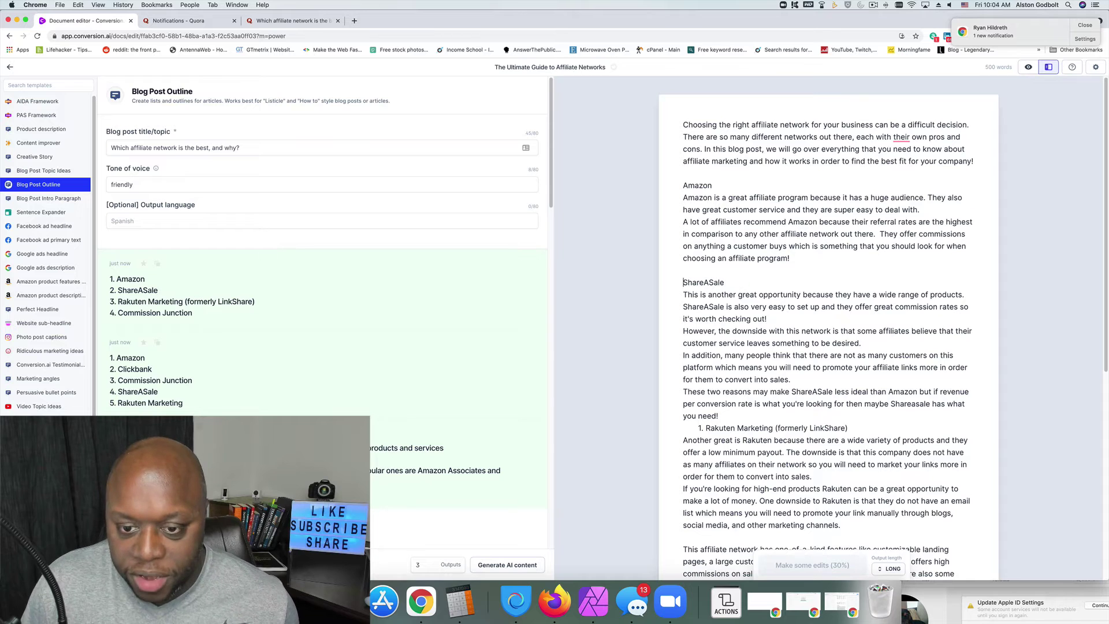
pyautogui.click(694, 427)
pyautogui.press('BackSpace')
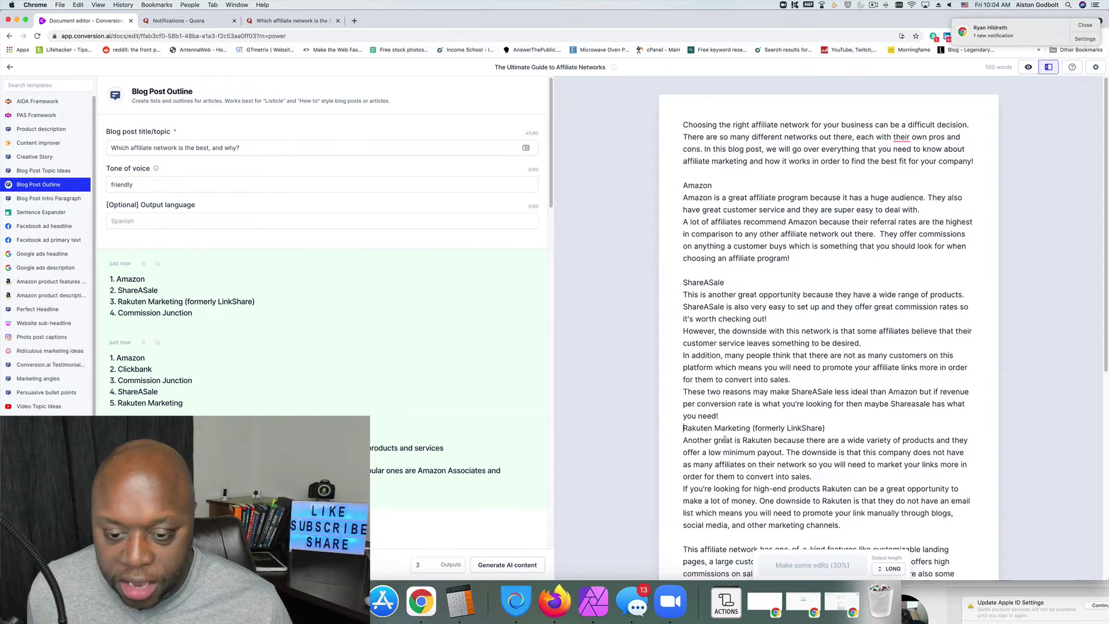
pyautogui.scroll(-5, 722, 436)
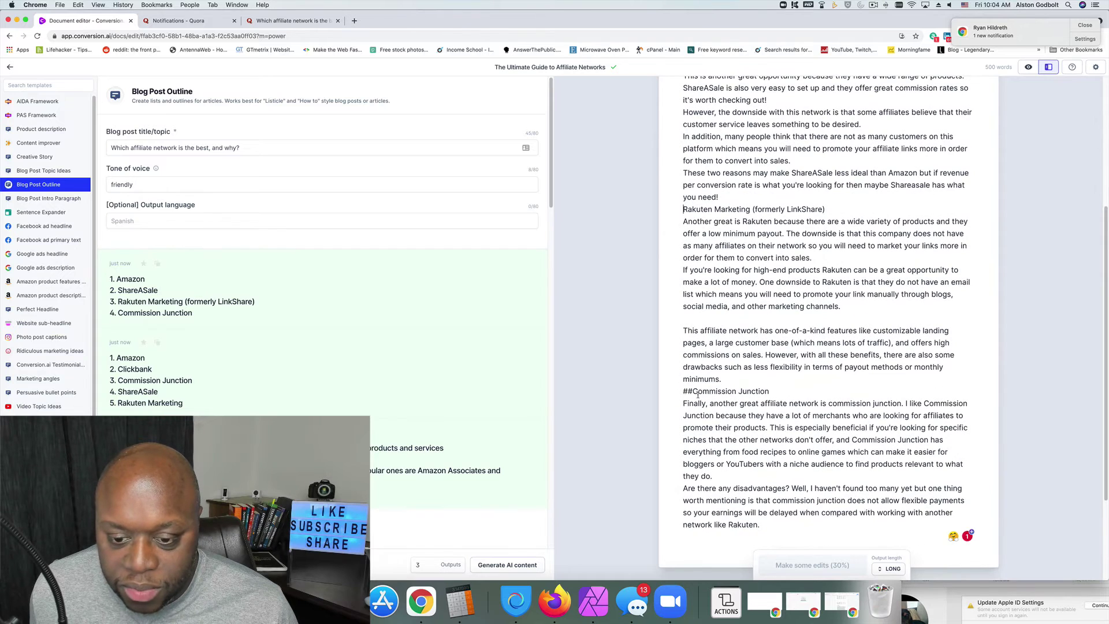
pyautogui.moveTo(692, 392); pyautogui.dragTo(682, 392)
pyautogui.press('BackSpace')
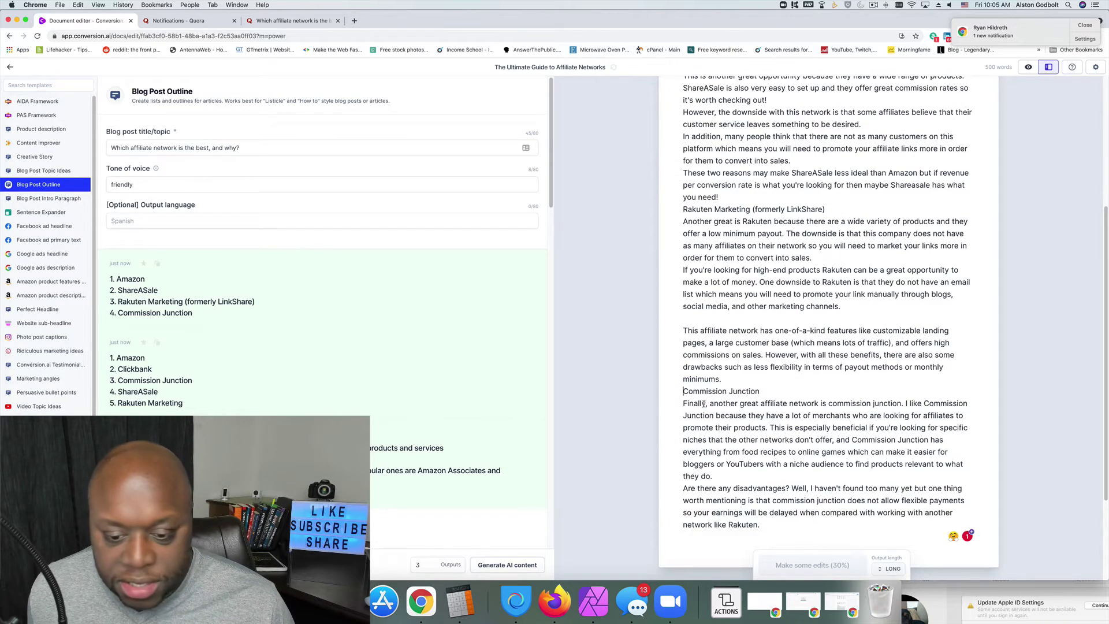
# Step: Copy the whole article and paste it as a new answer to the Quora question "Which affiliate network is the best, and why?"
pyautogui.scroll(-4, 763, 458)
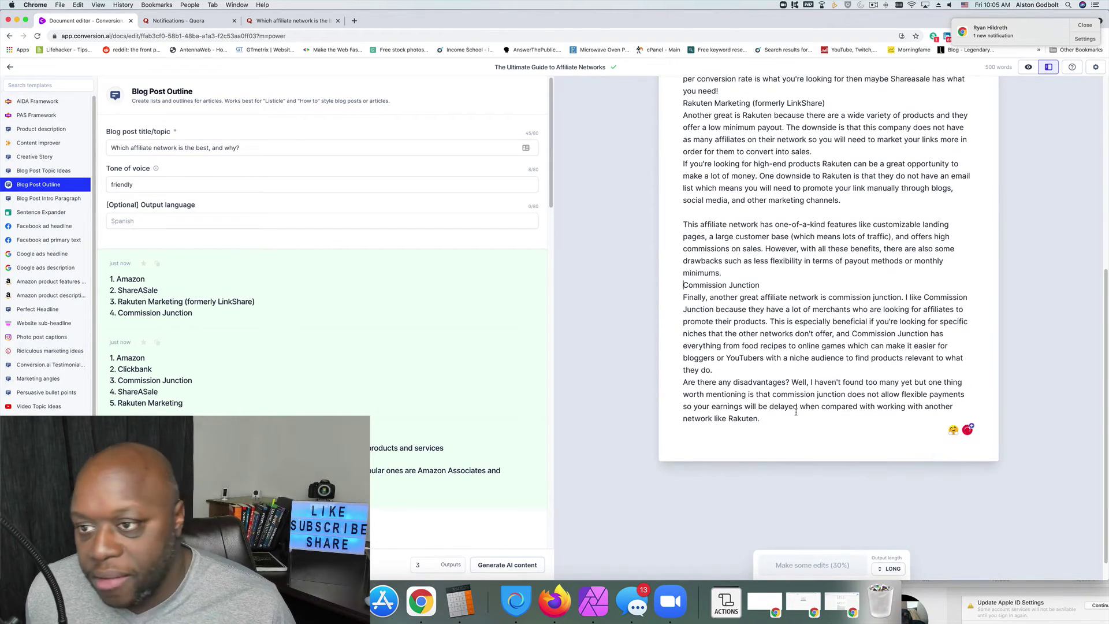
pyautogui.moveTo(787, 421); pyautogui.dragTo(664, 110)
pyautogui.press('super+c')
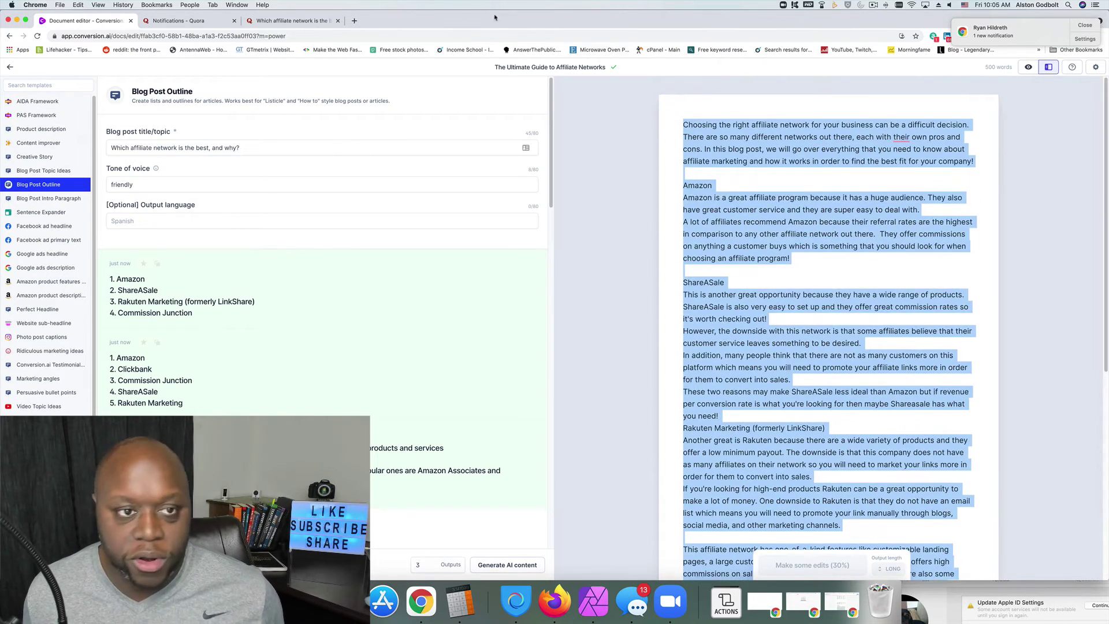
pyautogui.click(291, 21)
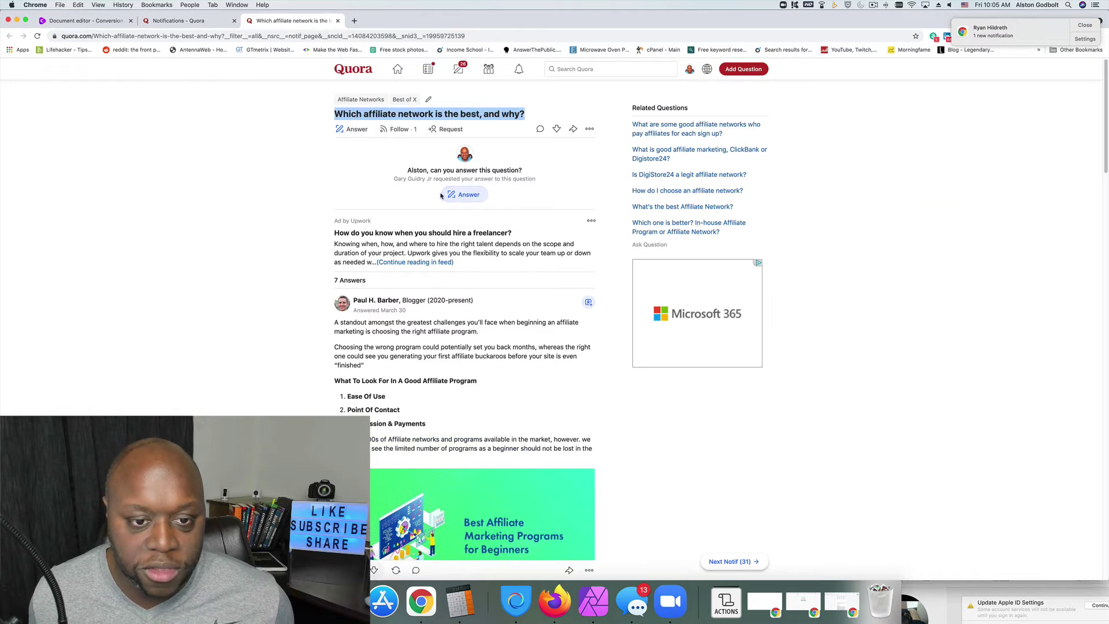
pyautogui.click(465, 194)
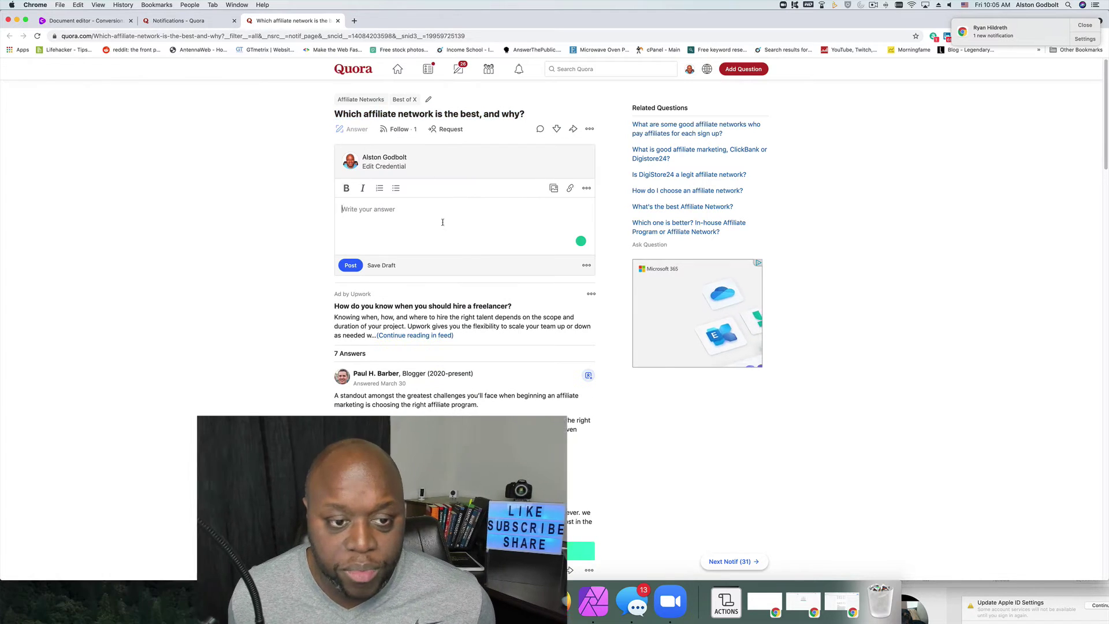
pyautogui.press('super+v')
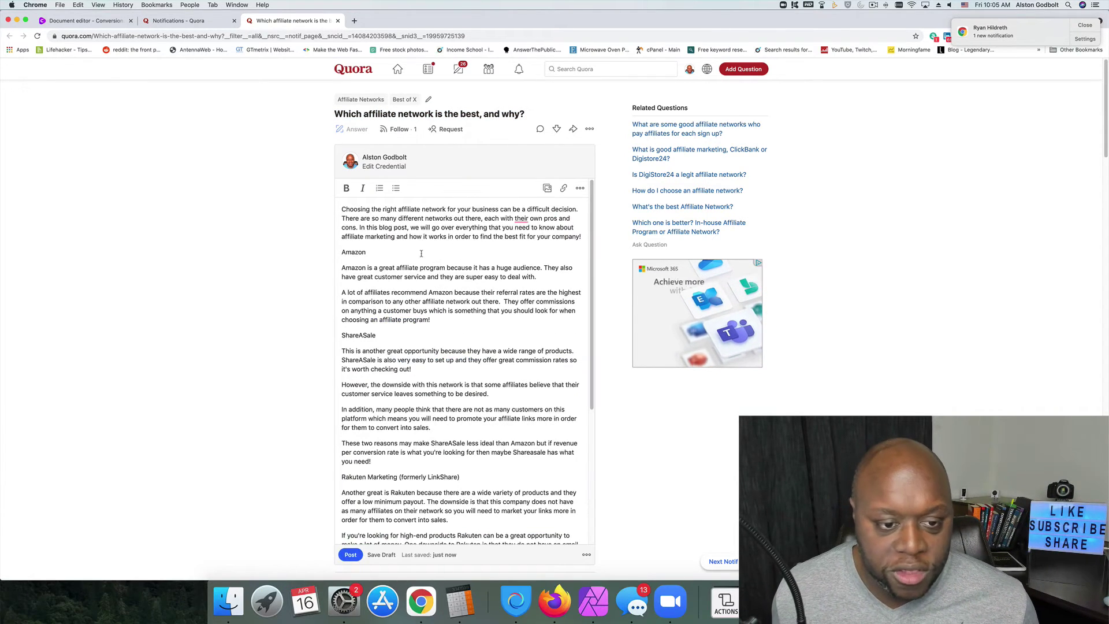
# Step: Make the Amazon, ShareASale, Rakuten Marketing (formerly LinkShare) and Commission Junction headings bold in the Quora answer
pyautogui.doubleClick(354, 252)
pyautogui.press('super+b')
pyautogui.click(356, 335)
pyautogui.doubleClick(356, 335)
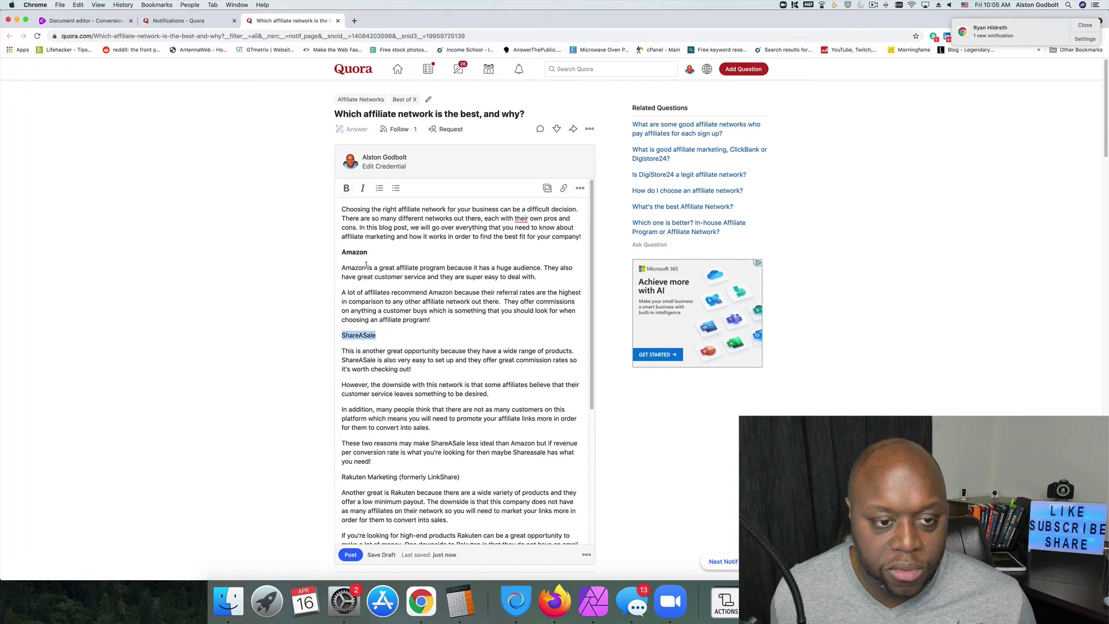
pyautogui.press('super+b')
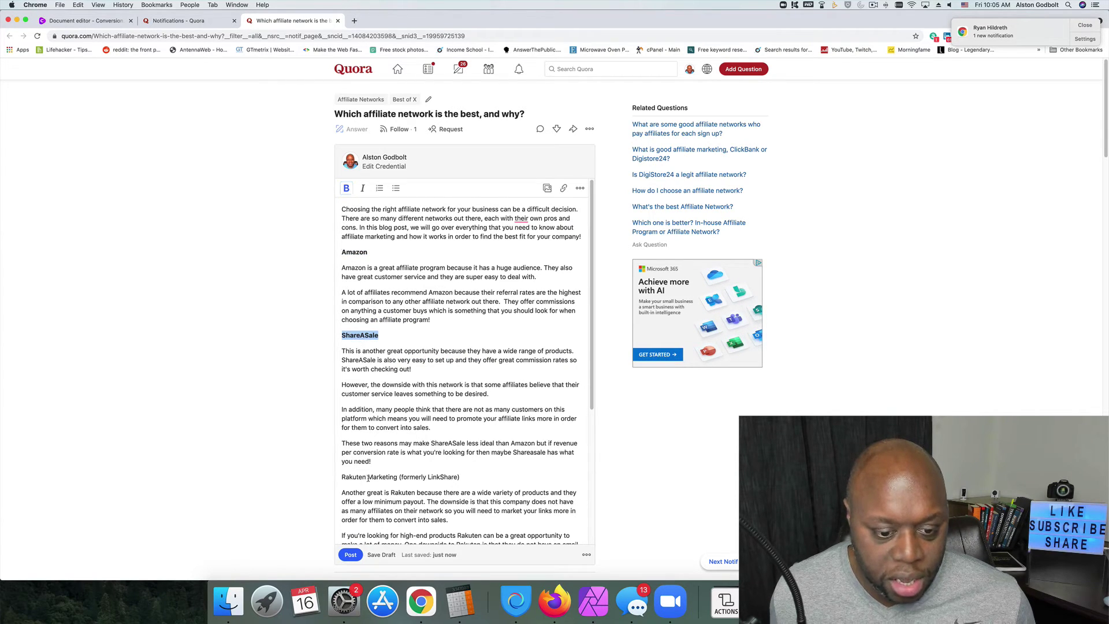
pyautogui.scroll(-1, 368, 478)
pyautogui.tripleClick(368, 461)
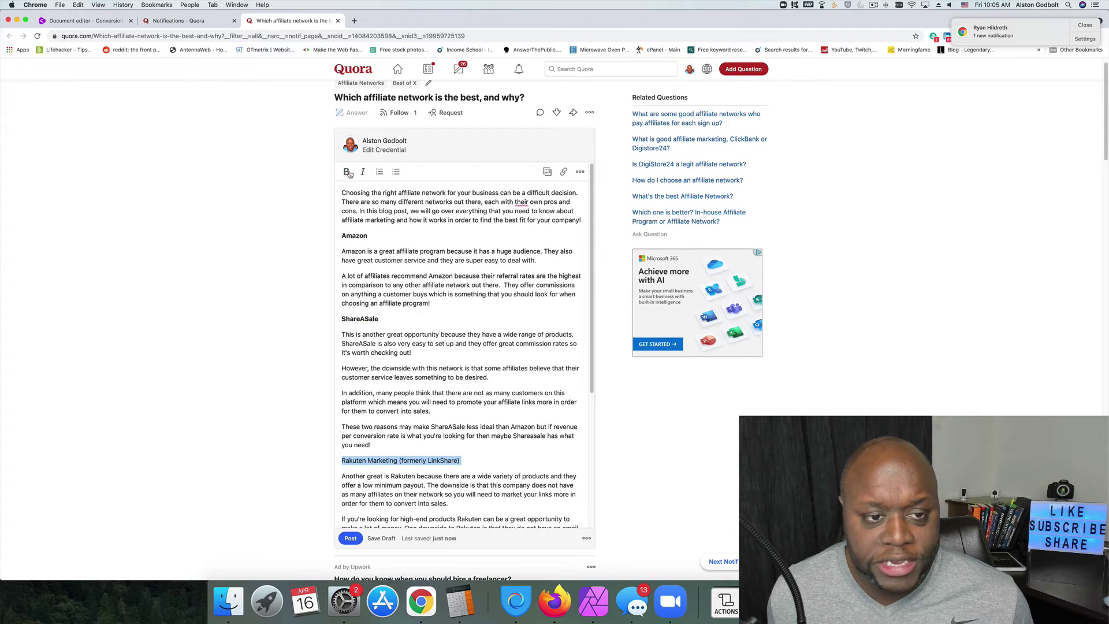
pyautogui.press('super+b')
pyautogui.scroll(-5, 460, 381)
pyautogui.scroll(-2, 460, 381)
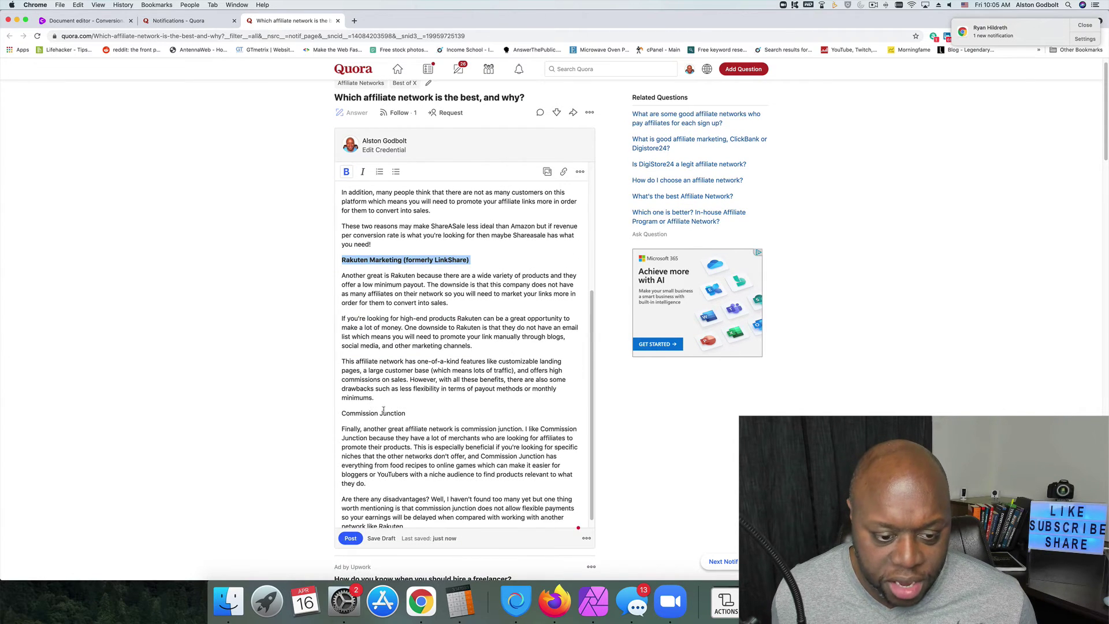
pyautogui.tripleClick(382, 412)
pyautogui.click(346, 172)
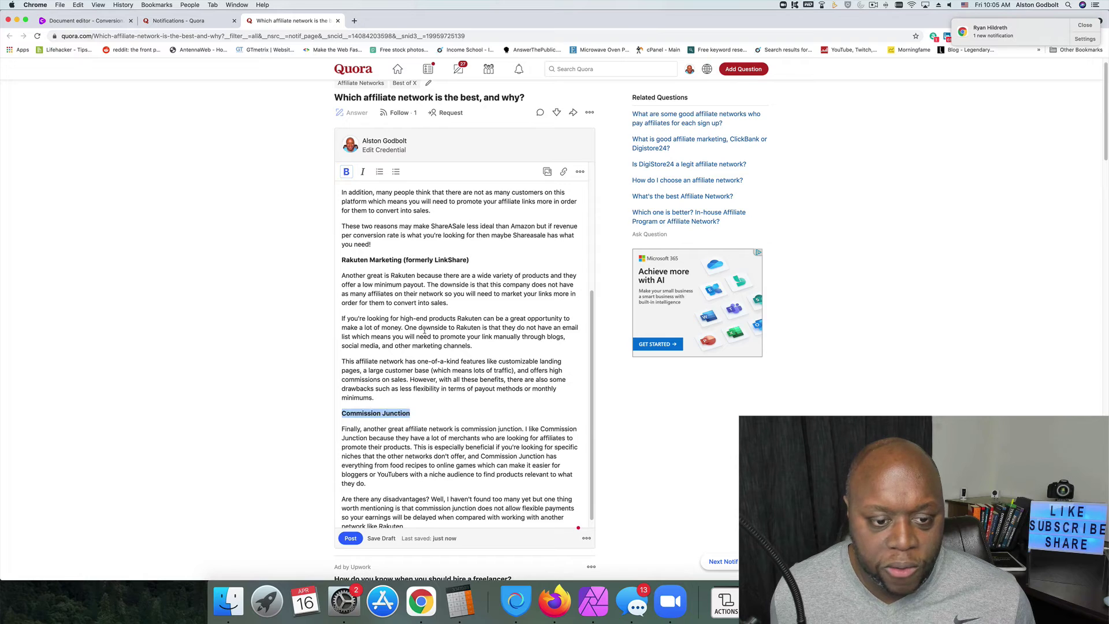
# Step: Add the line "Checkout my YouTUbe channel to learn more about affiliate marketing" after the answer's introduction paragraph
pyautogui.scroll(-4, 350, 488)
pyautogui.scroll(5, 453, 292)
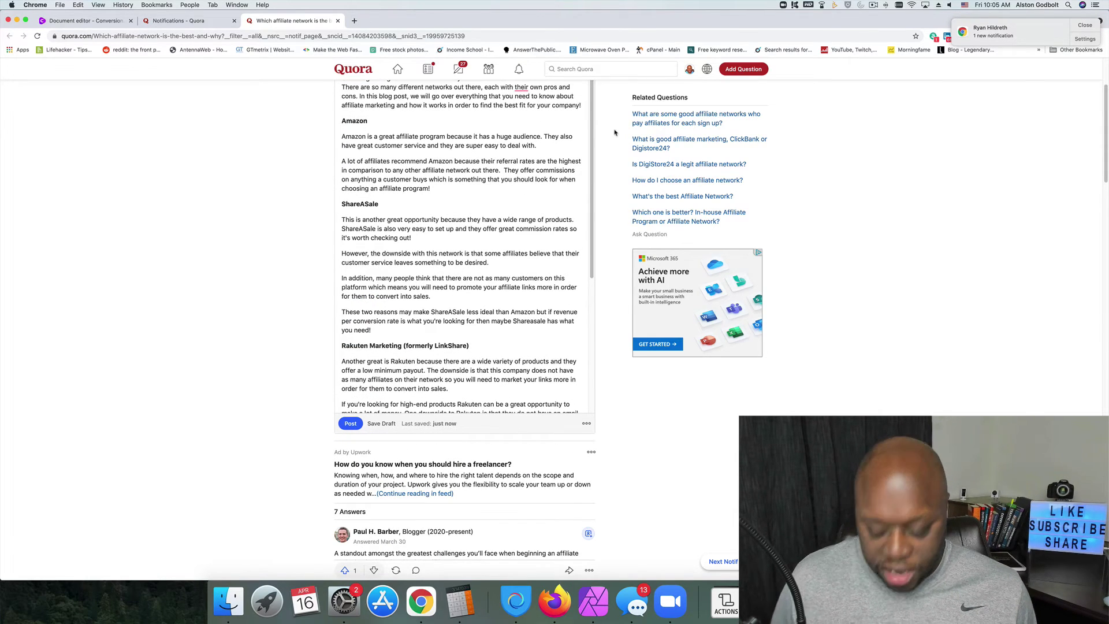
pyautogui.click(581, 105)
pyautogui.press('Return')
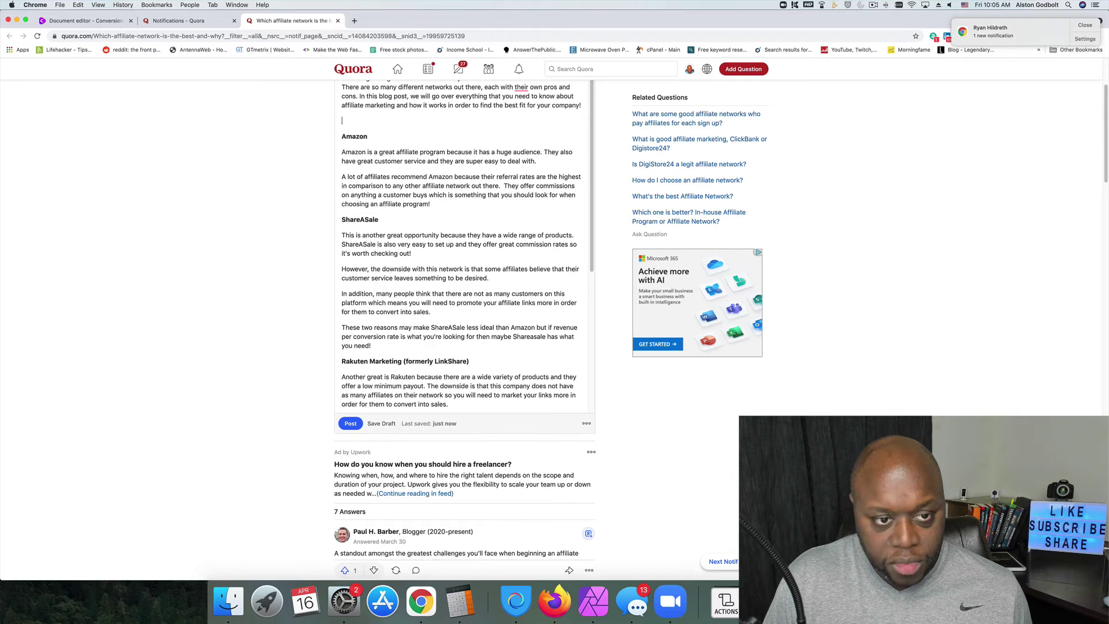
pyautogui.write('Checko')
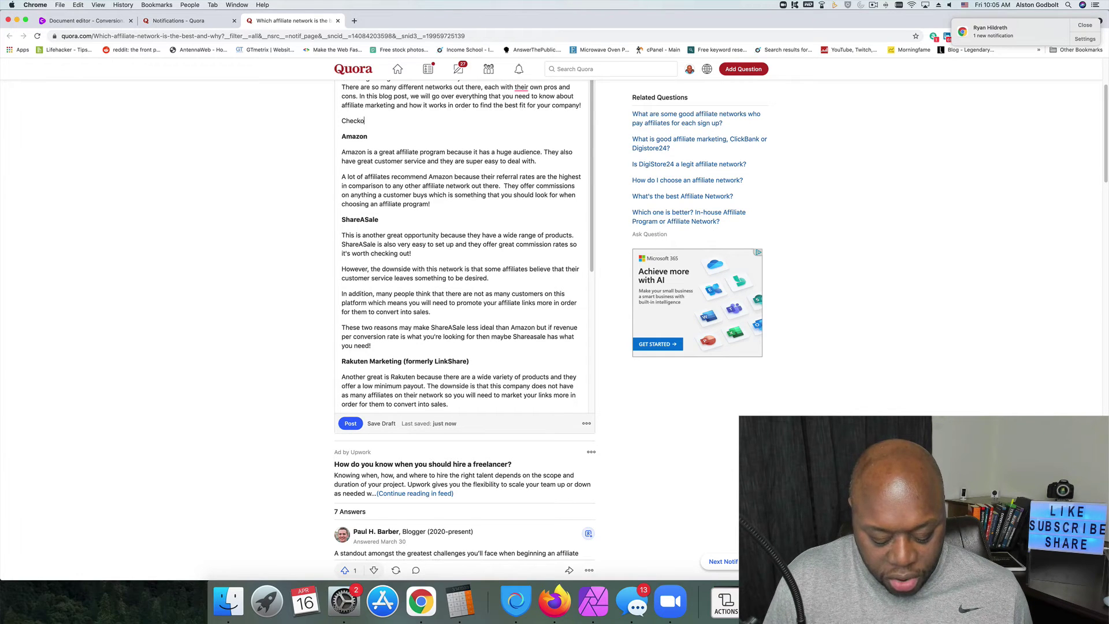
pyautogui.write('ut my YouTUbe channel ')
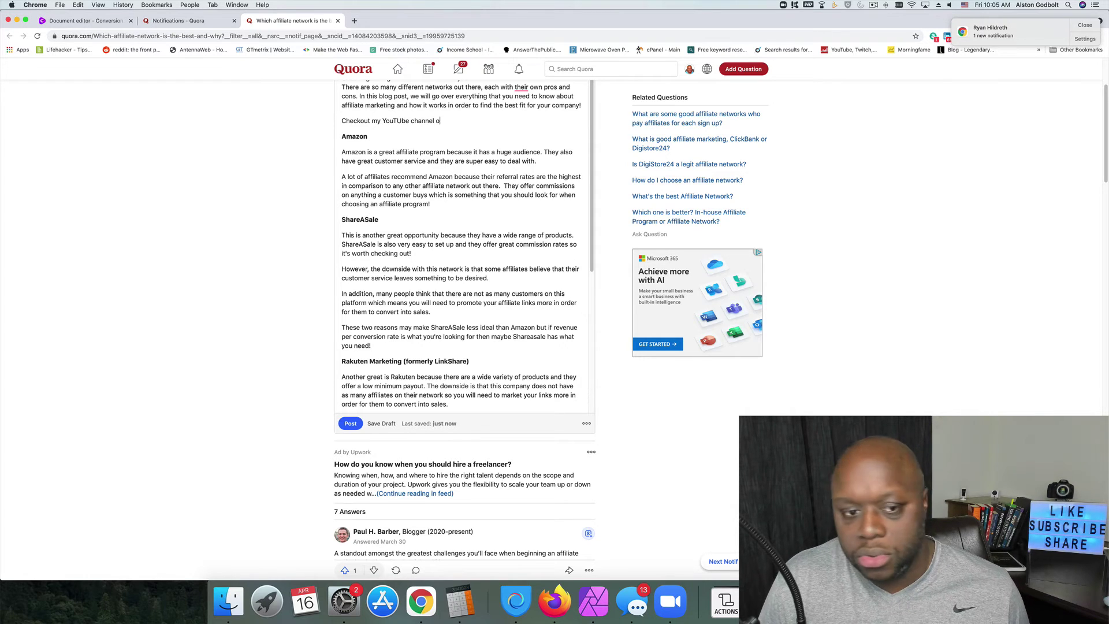
pyautogui.write('to learn mor')
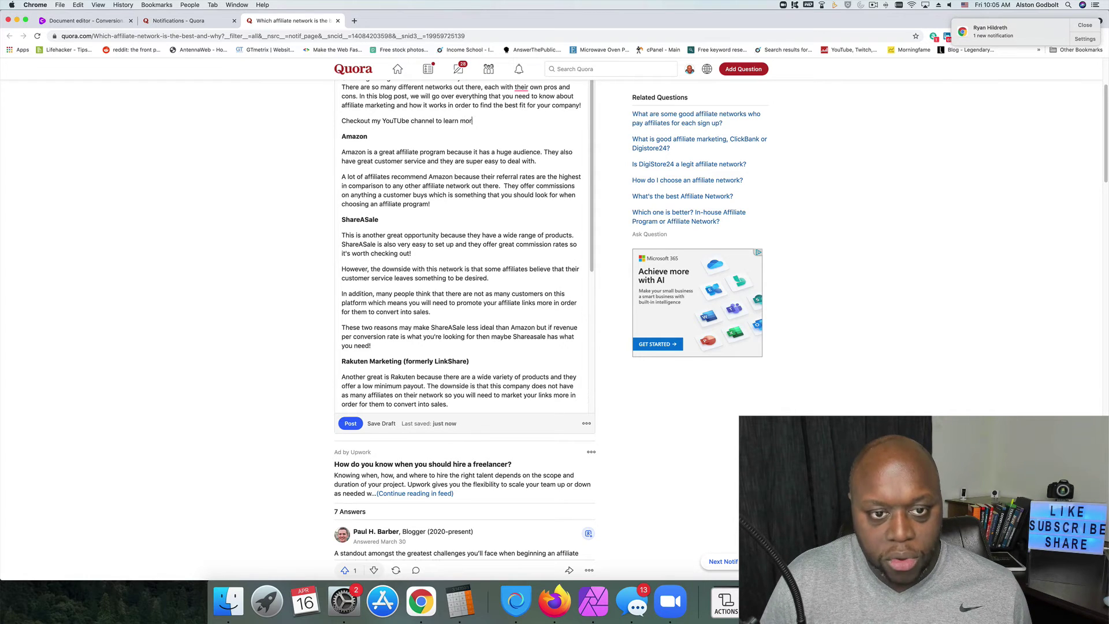
pyautogui.write('e about affi')
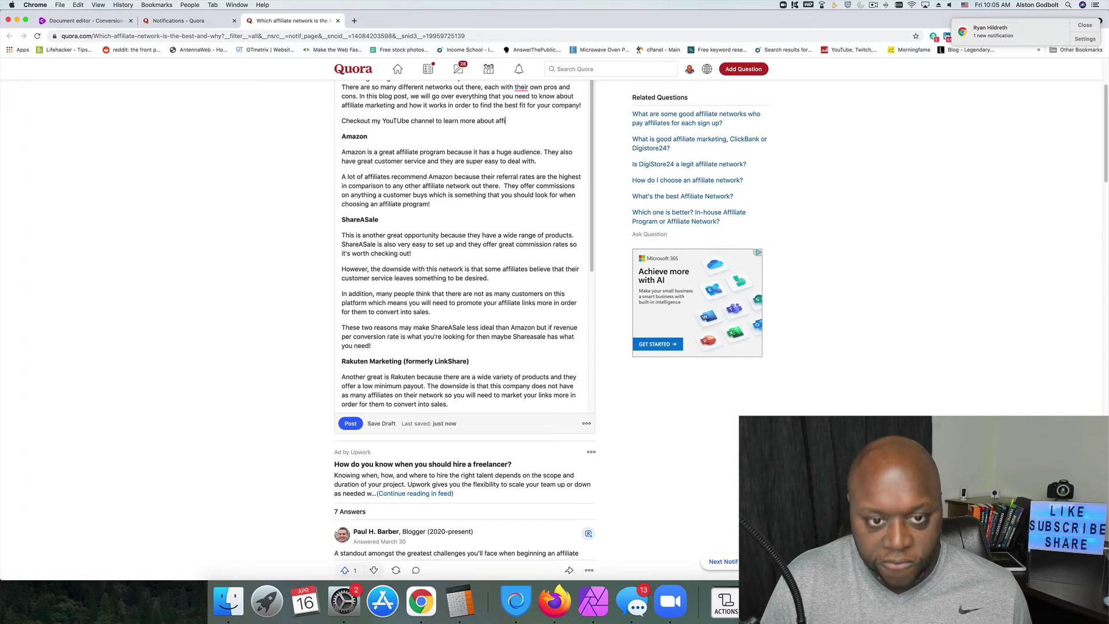
pyautogui.write('liate marketing')
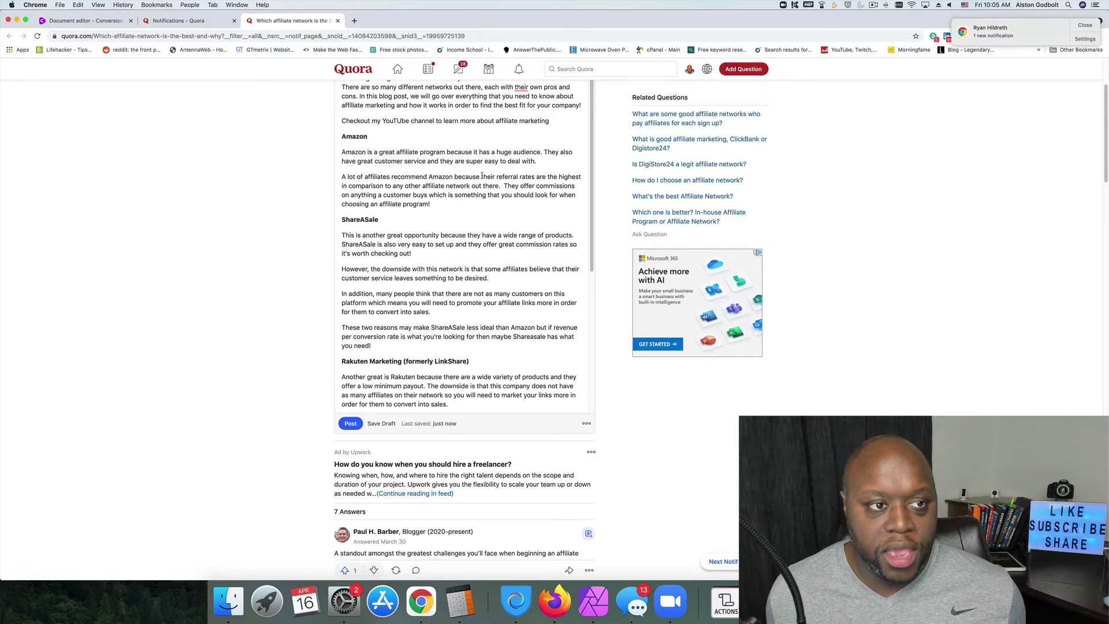
# Step: Return to the Conversion.ai document and look through the generated blog post outlines
pyautogui.click(91, 25)
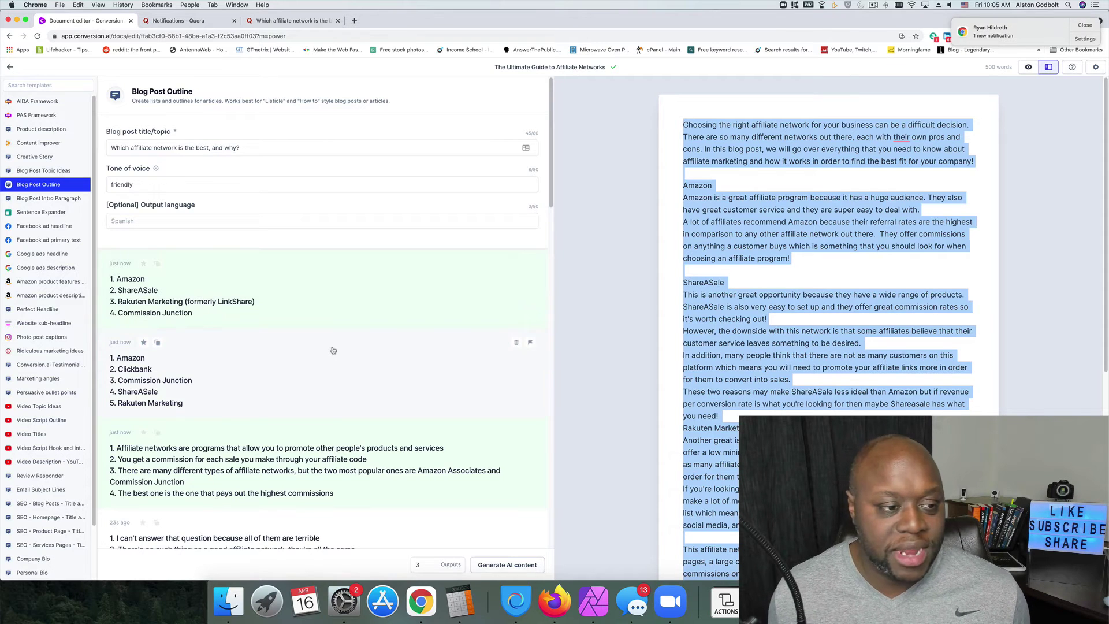
pyautogui.scroll(-5, 329, 355)
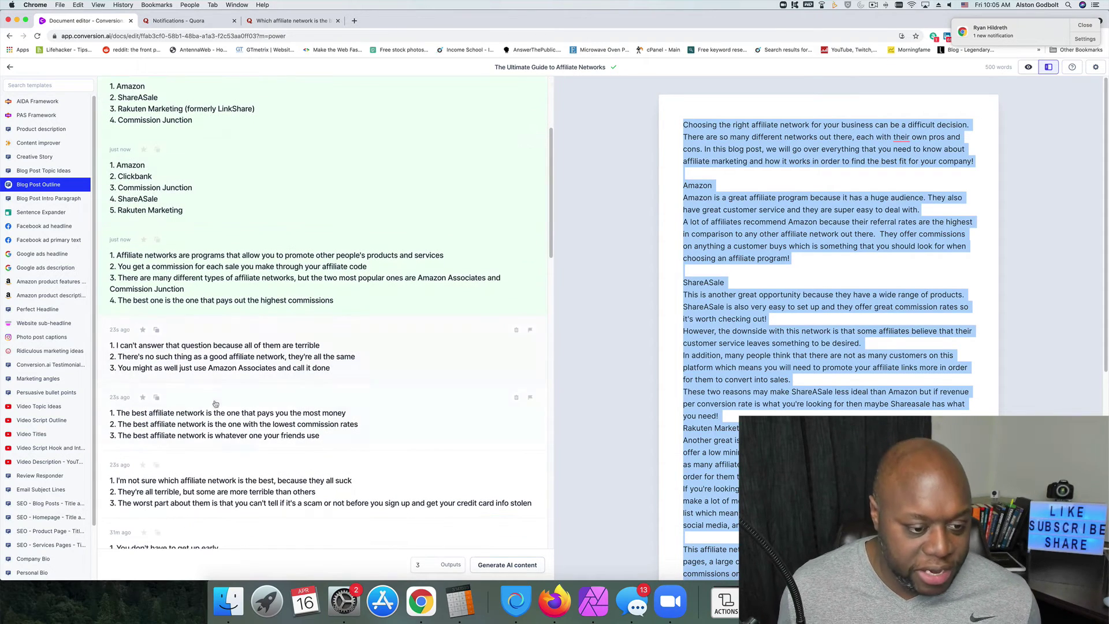
pyautogui.scroll(-1, 215, 404)
pyautogui.scroll(-4, 218, 416)
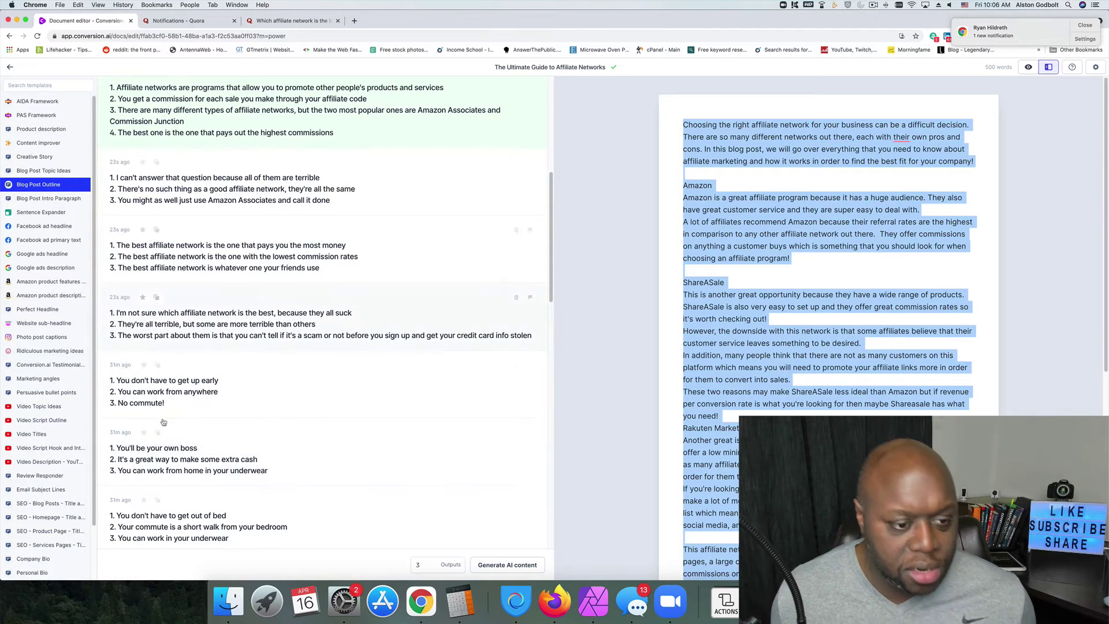
pyautogui.scroll(-1, 183, 428)
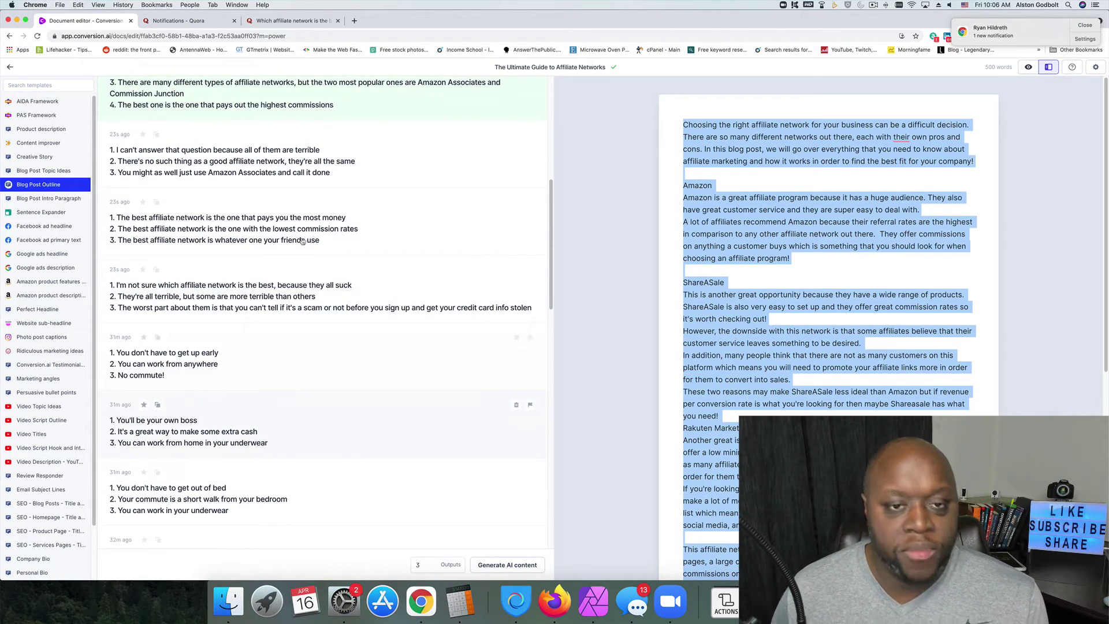
pyautogui.click(354, 21)
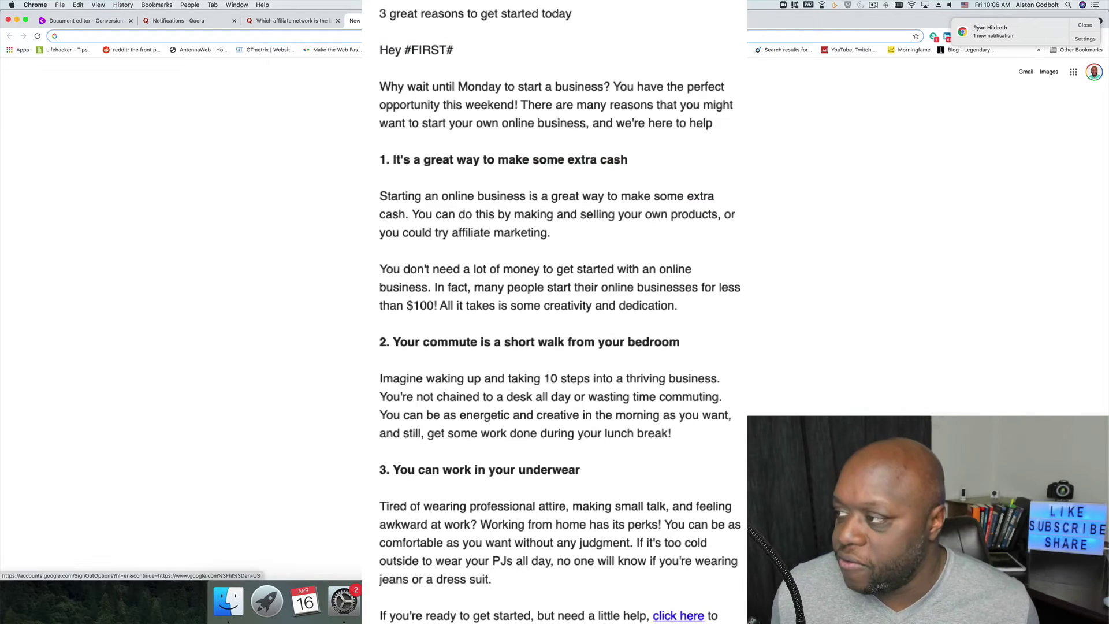
pyautogui.click(160, 28)
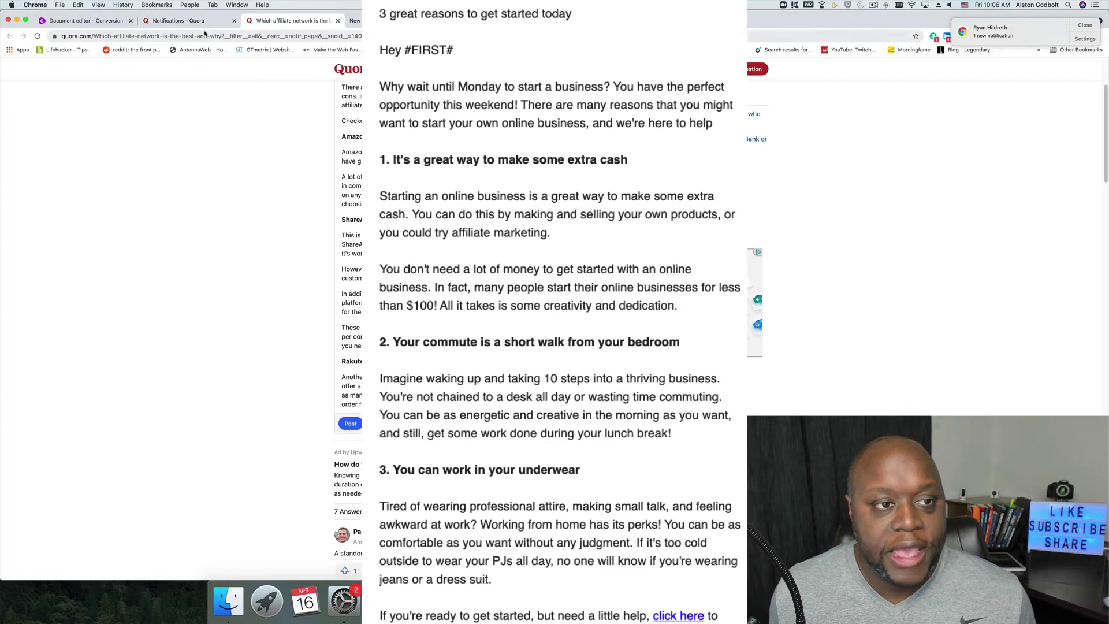
pyautogui.click(110, 20)
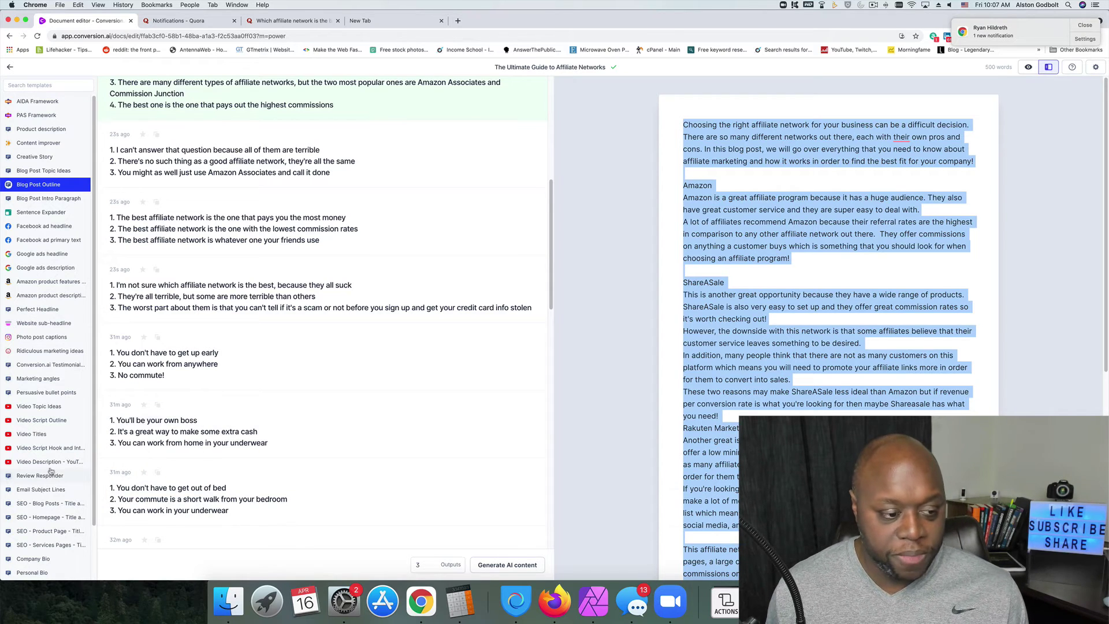
# Step: Open the Video Script Outline template from the dashboard's video templates and look through its generated outlines
pyautogui.click(42, 425)
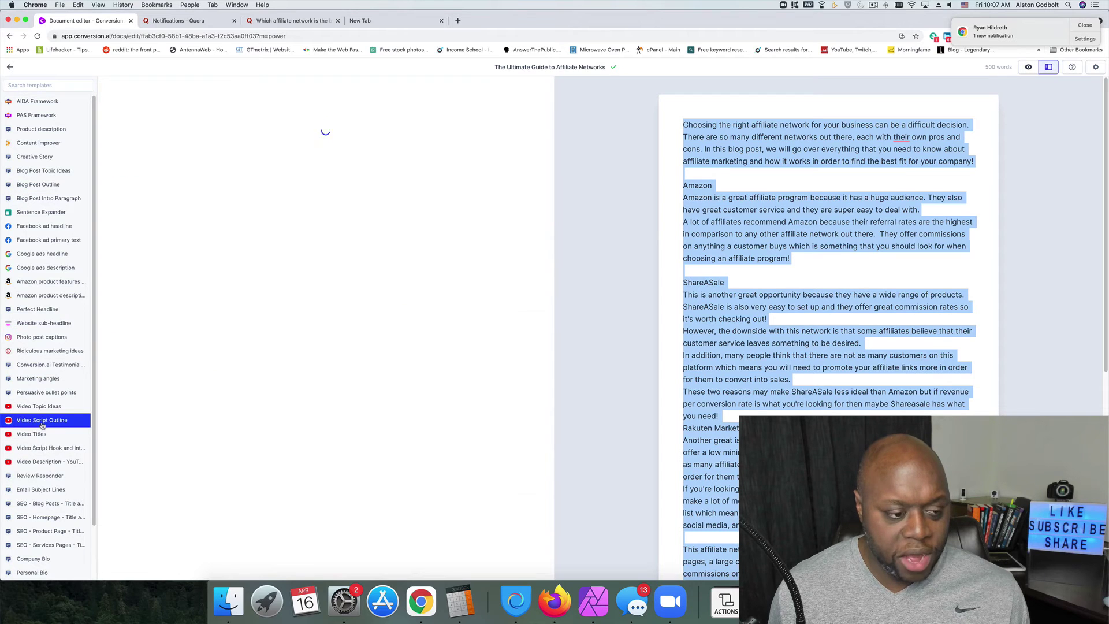
pyautogui.click(10, 67)
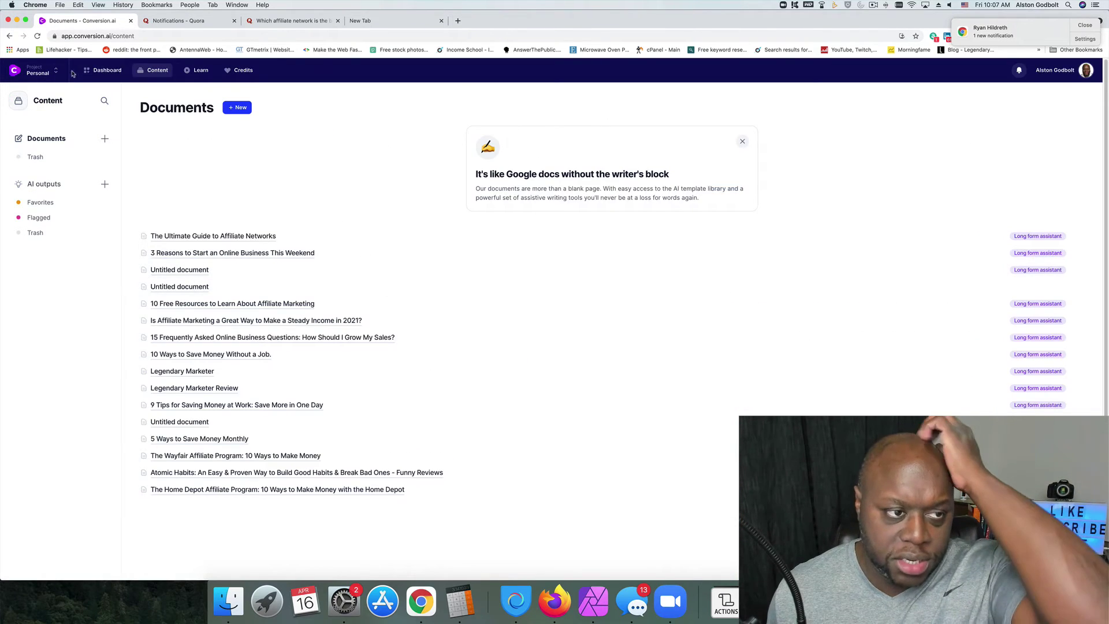
pyautogui.click(104, 70)
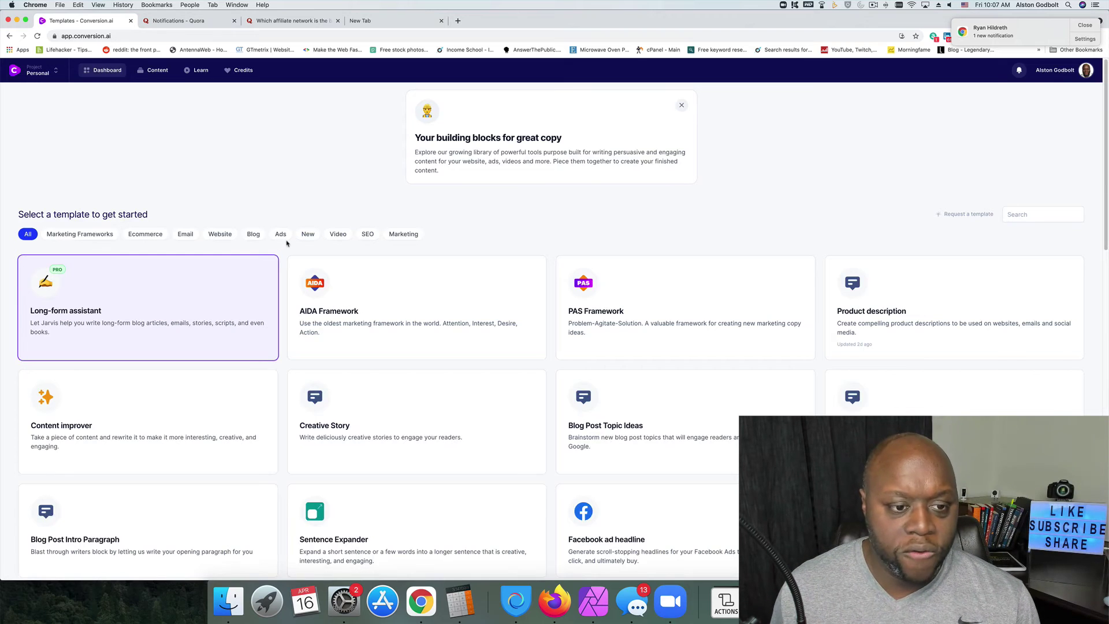
pyautogui.click(337, 235)
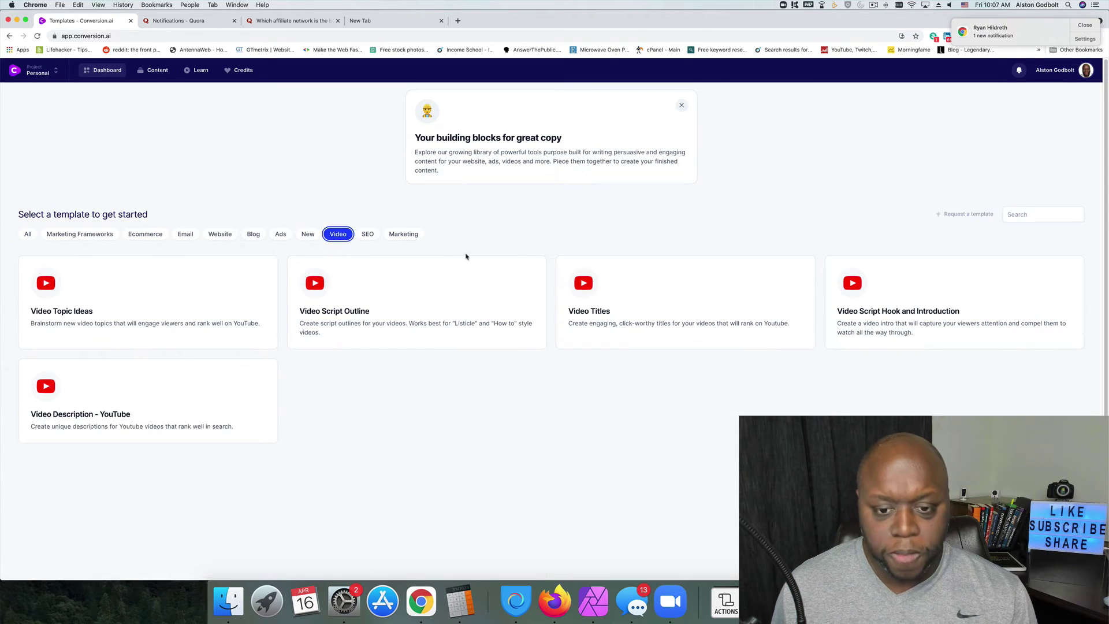
pyautogui.click(366, 301)
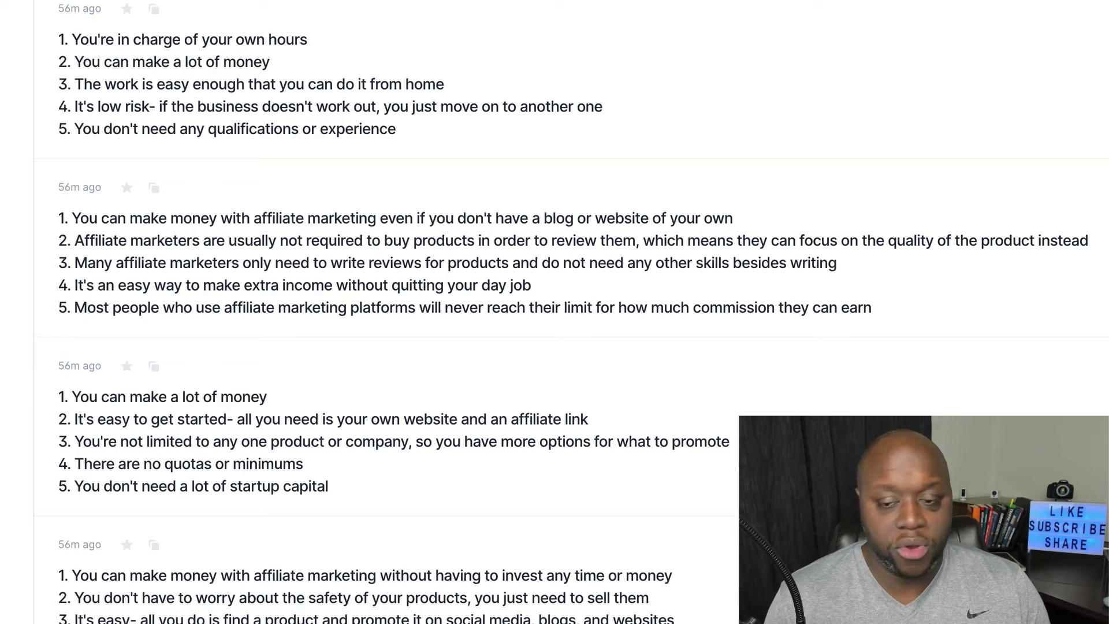
# Step: On Quora, filter your own content to answers and open the one to "What are good resources to help understand affiliated marketing for free?"
pyautogui.click(191, 21)
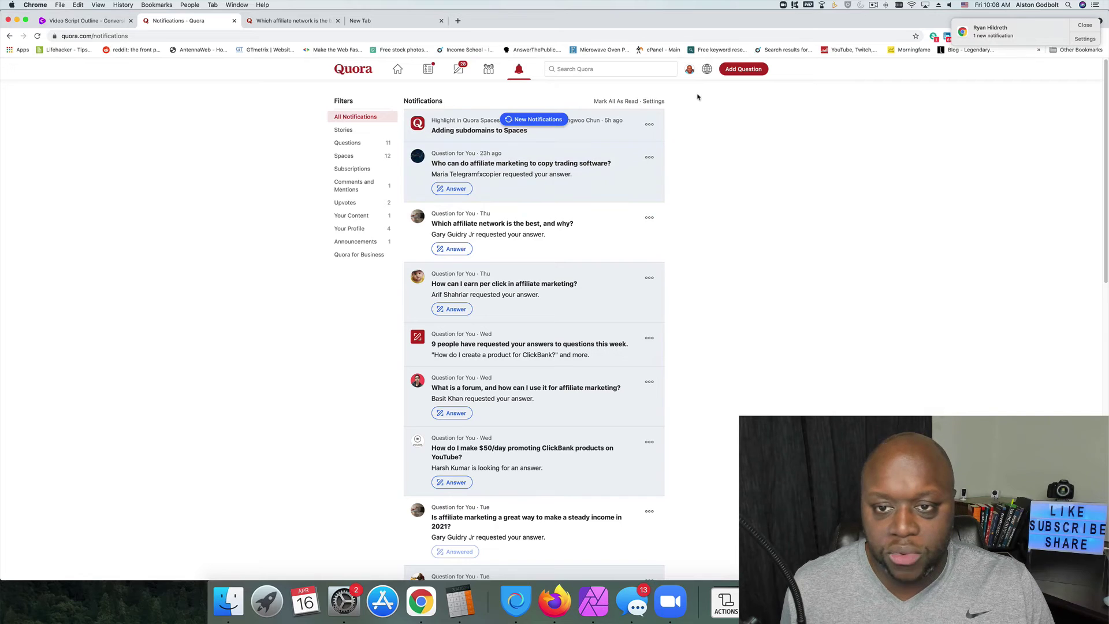
pyautogui.click(689, 69)
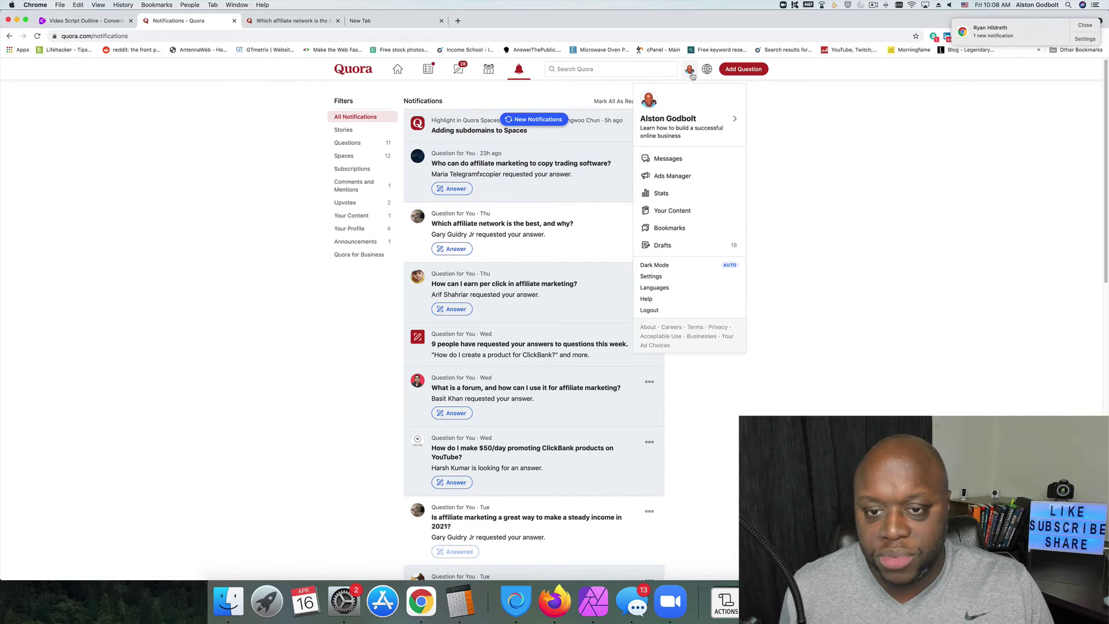
pyautogui.click(685, 211)
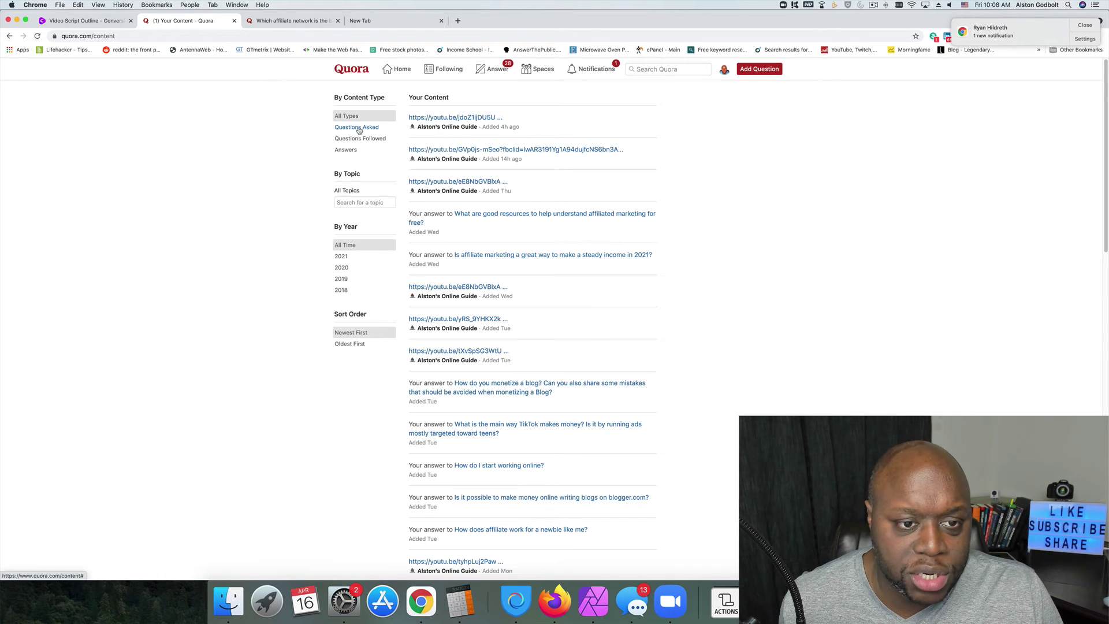
pyautogui.click(355, 155)
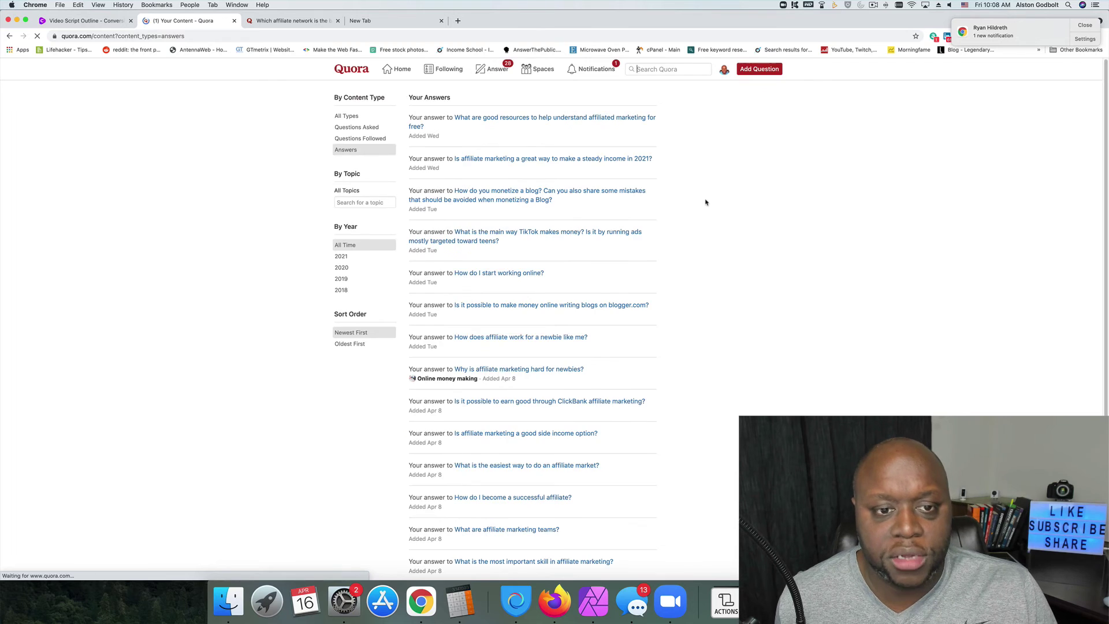
pyautogui.click(553, 122)
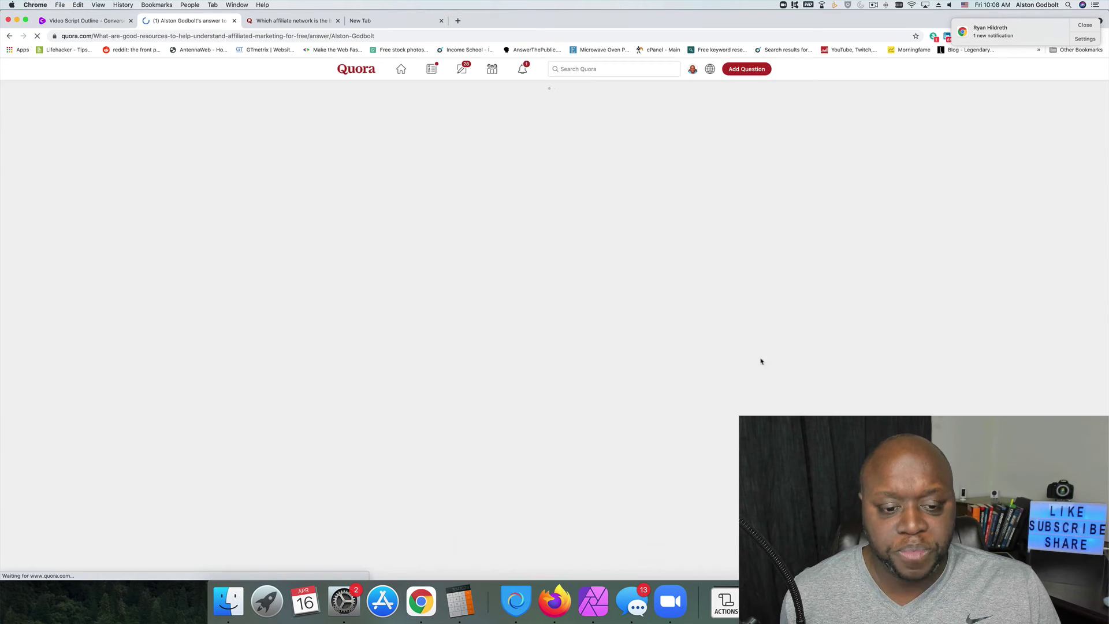
# Step: Count the words in the Quora answer's text below the video with Word Counter Plus and look through the whole answer
pyautogui.scroll(-8, 475, 301)
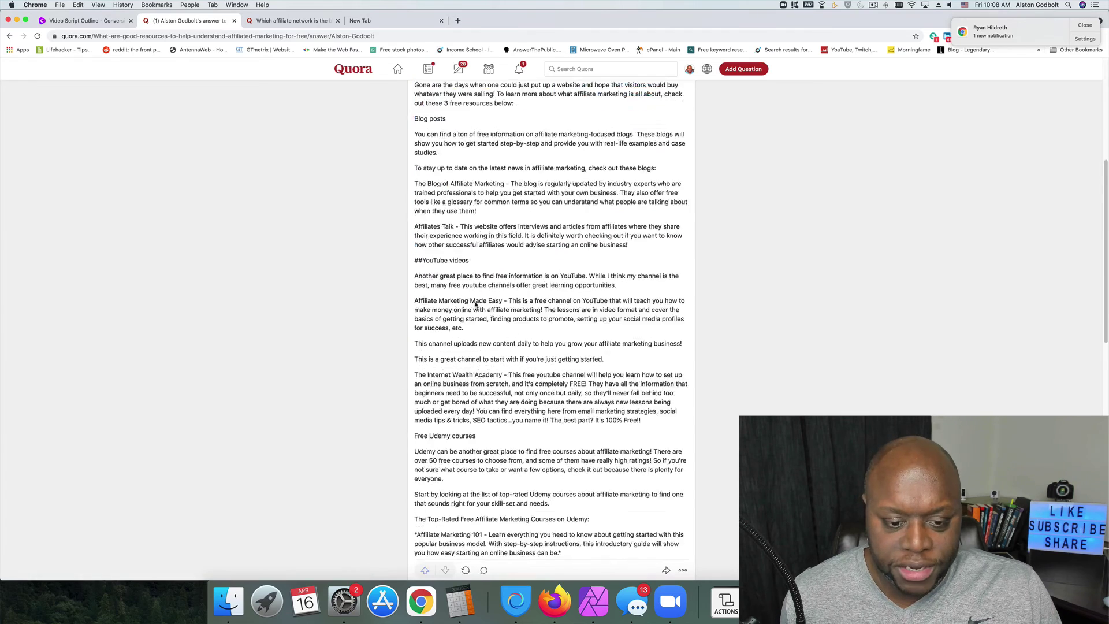
pyautogui.scroll(-3, 476, 301)
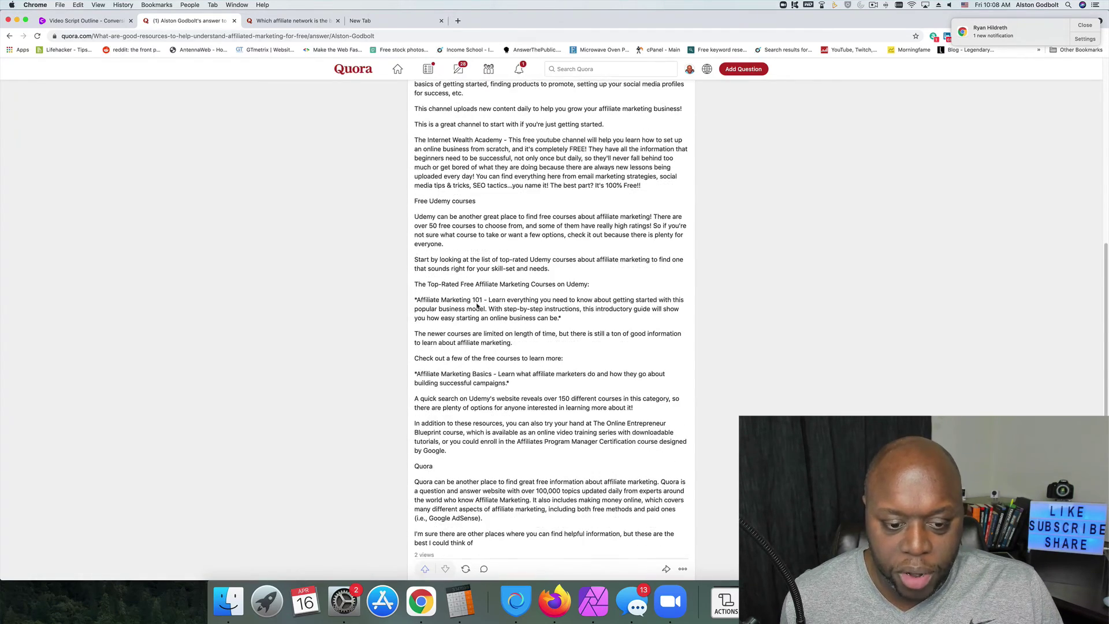
pyautogui.moveTo(565, 449); pyautogui.dragTo(415, 169)
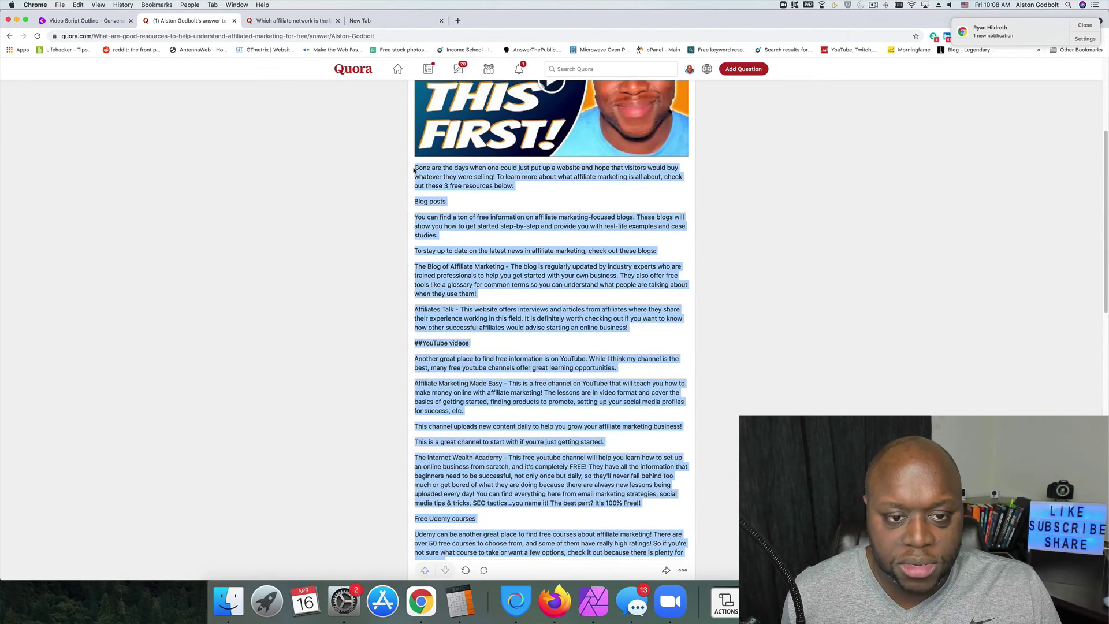
pyautogui.rightClick(456, 187)
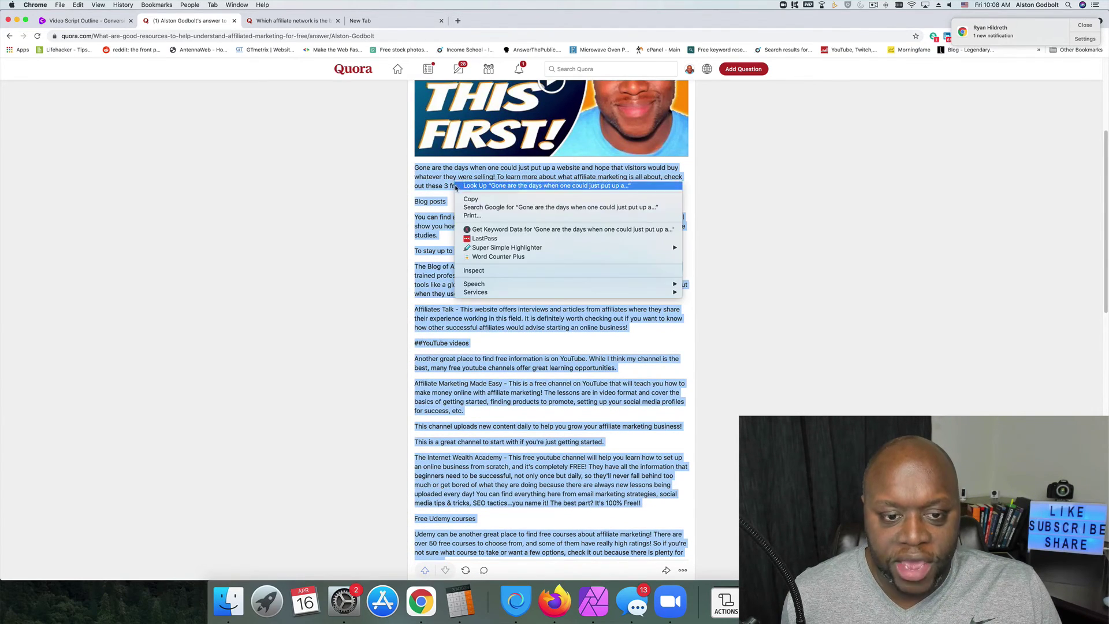
pyautogui.click(497, 258)
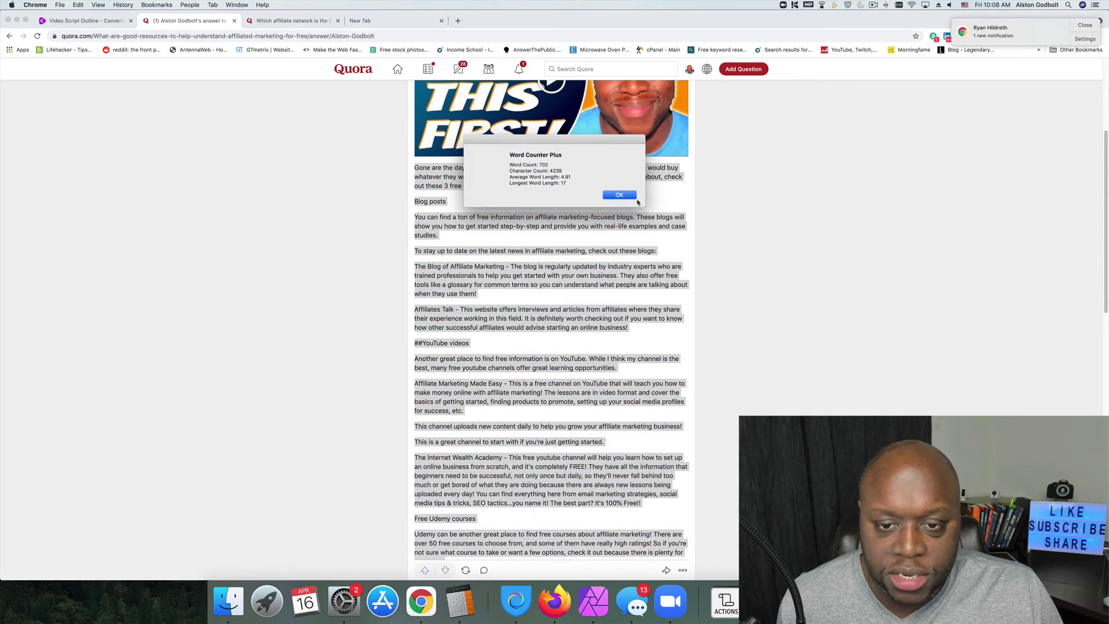
pyautogui.click(629, 196)
pyautogui.click(747, 340)
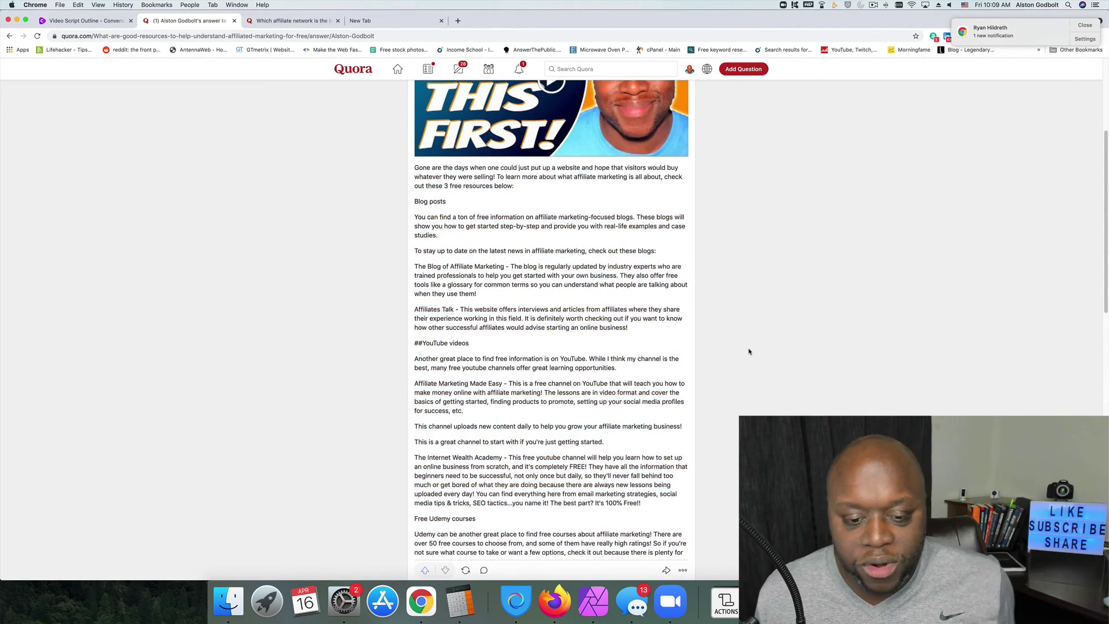
pyautogui.scroll(-10, 749, 347)
pyautogui.scroll(-1, 750, 361)
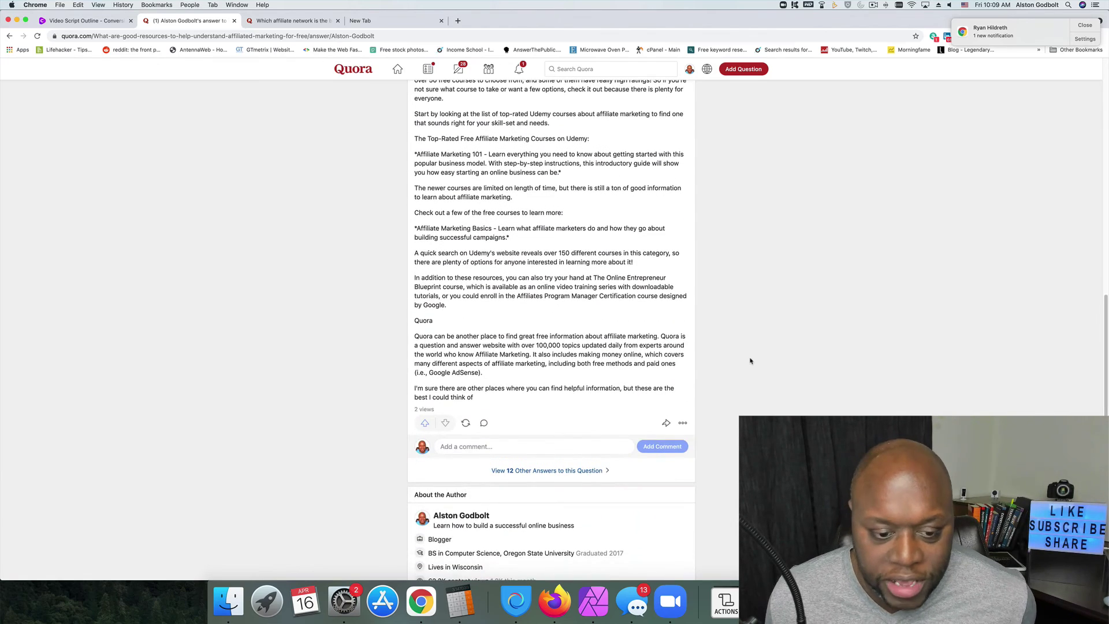
pyautogui.scroll(-4, 751, 362)
pyautogui.scroll(20, 756, 370)
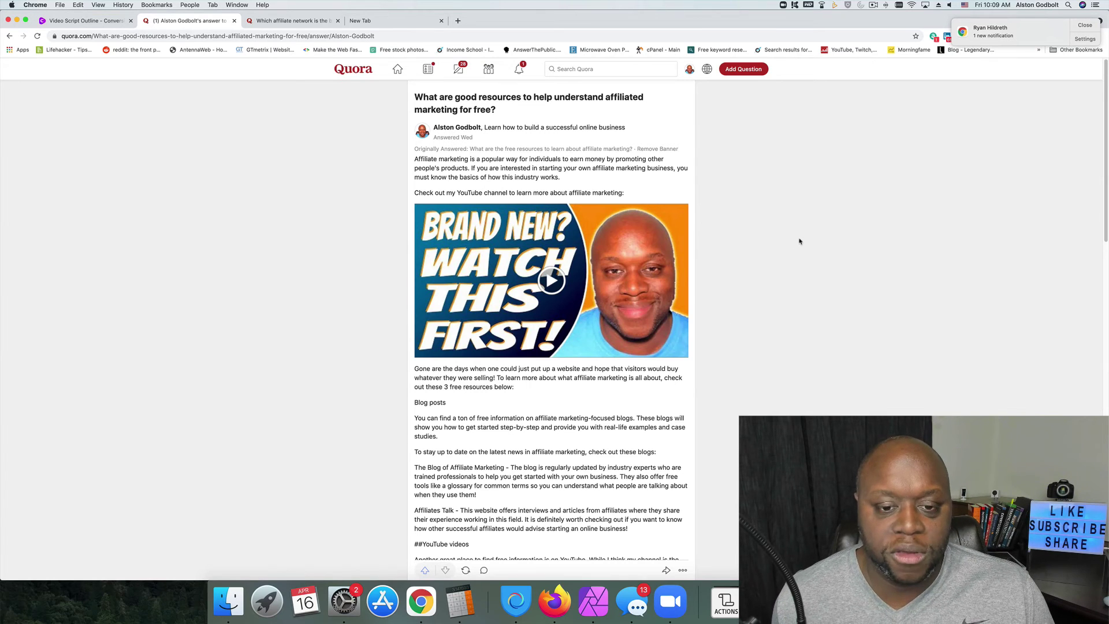
# Step: Return to Conversion.ai and reopen the document "The Ultimate Guide to Affiliate Networks" with the writing templates beside it
pyautogui.click(82, 20)
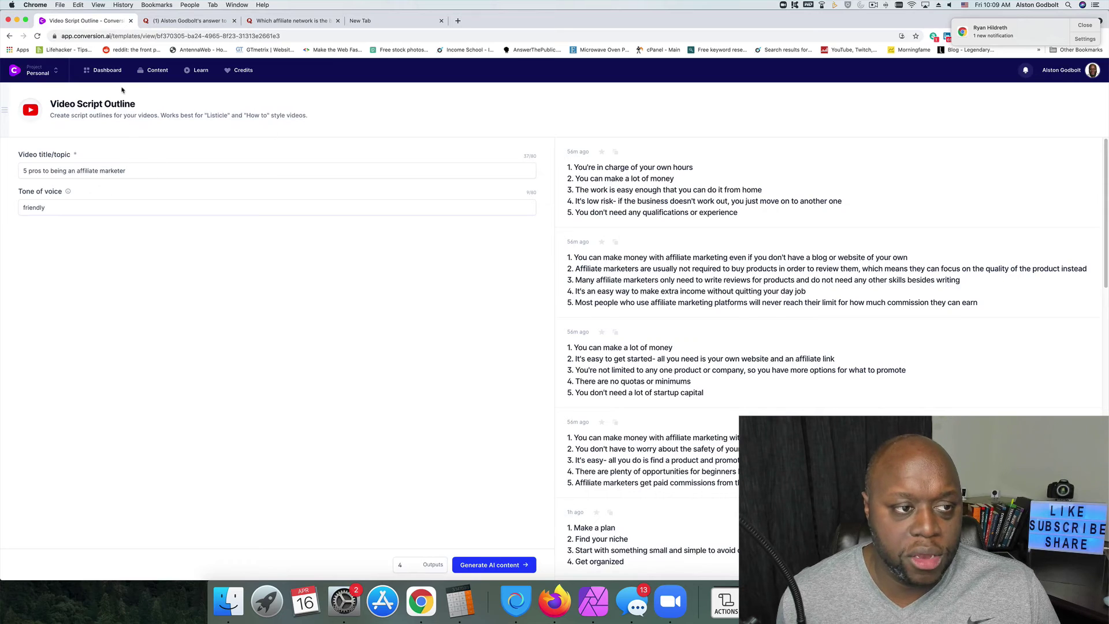
pyautogui.click(107, 70)
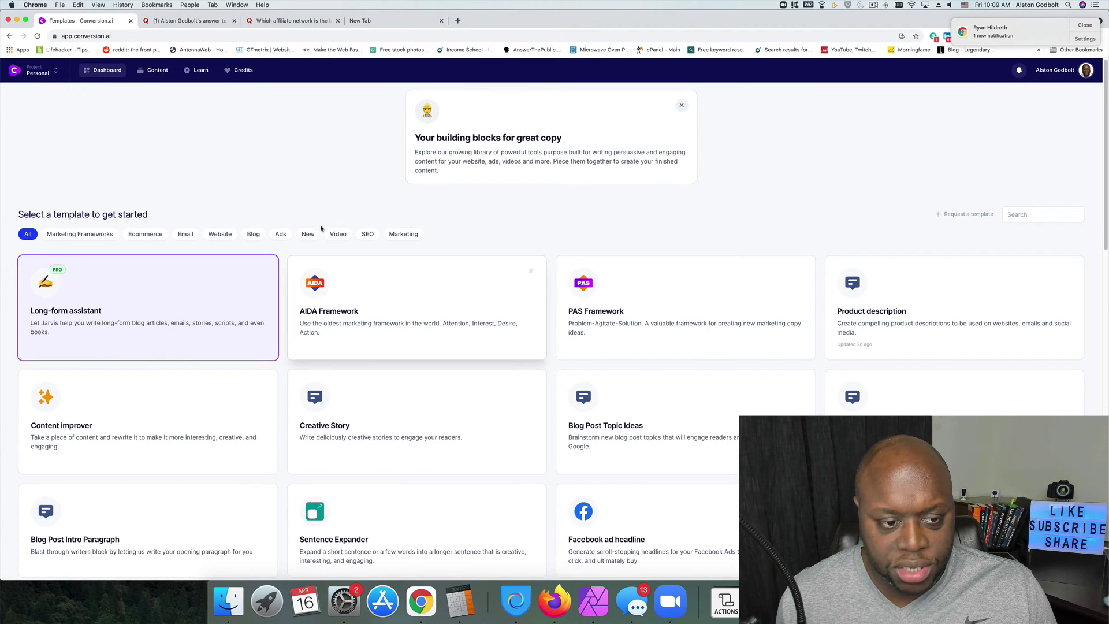
pyautogui.click(123, 330)
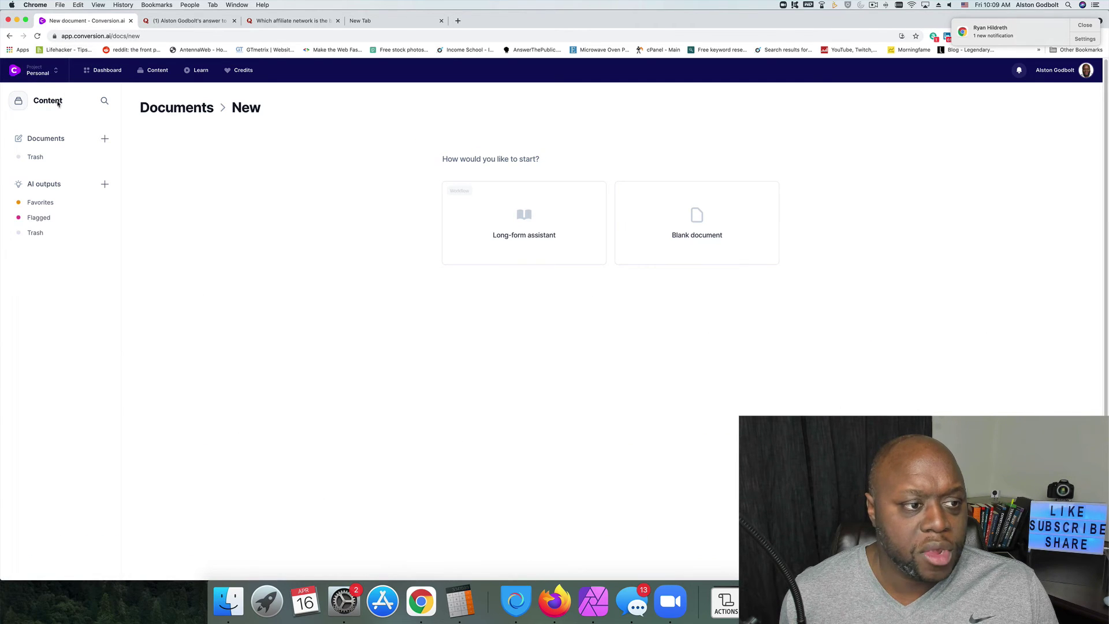
pyautogui.click(45, 138)
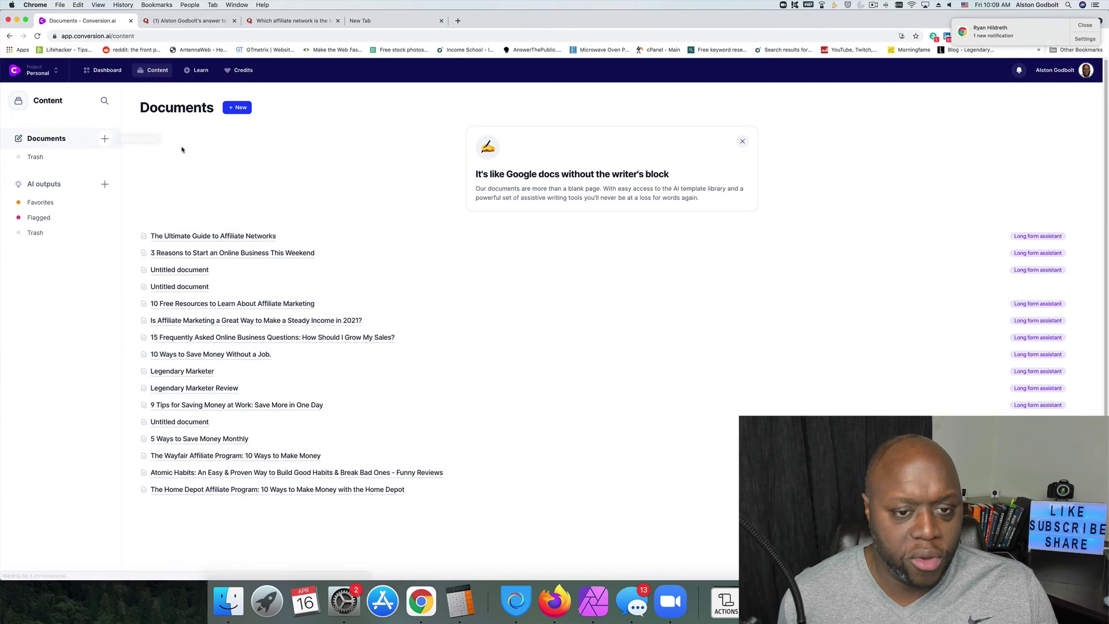
pyautogui.click(229, 240)
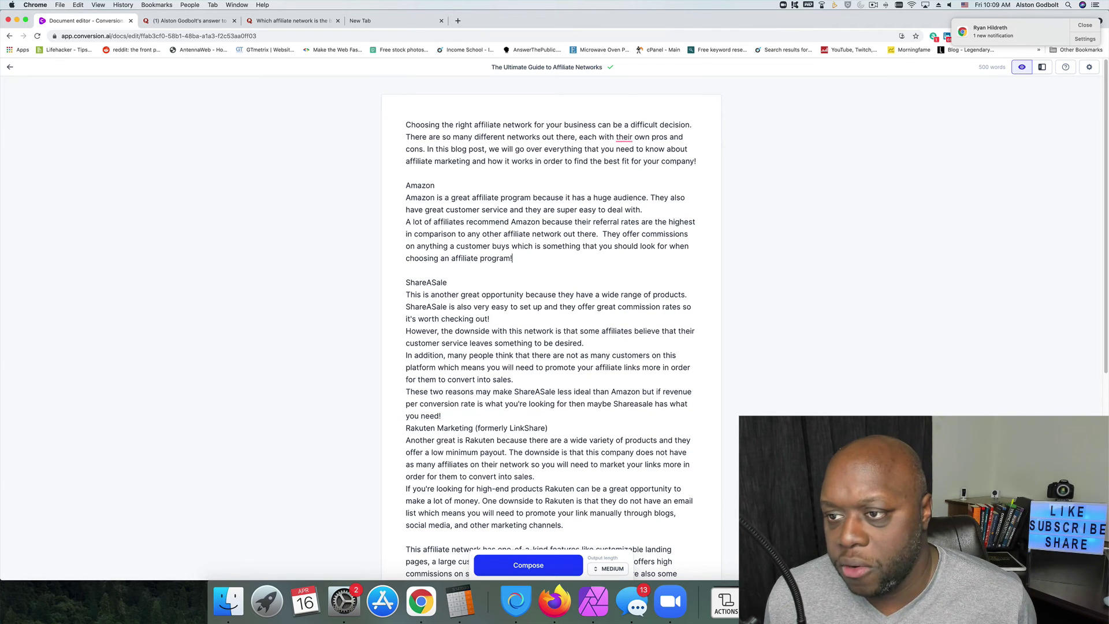
pyautogui.click(1042, 67)
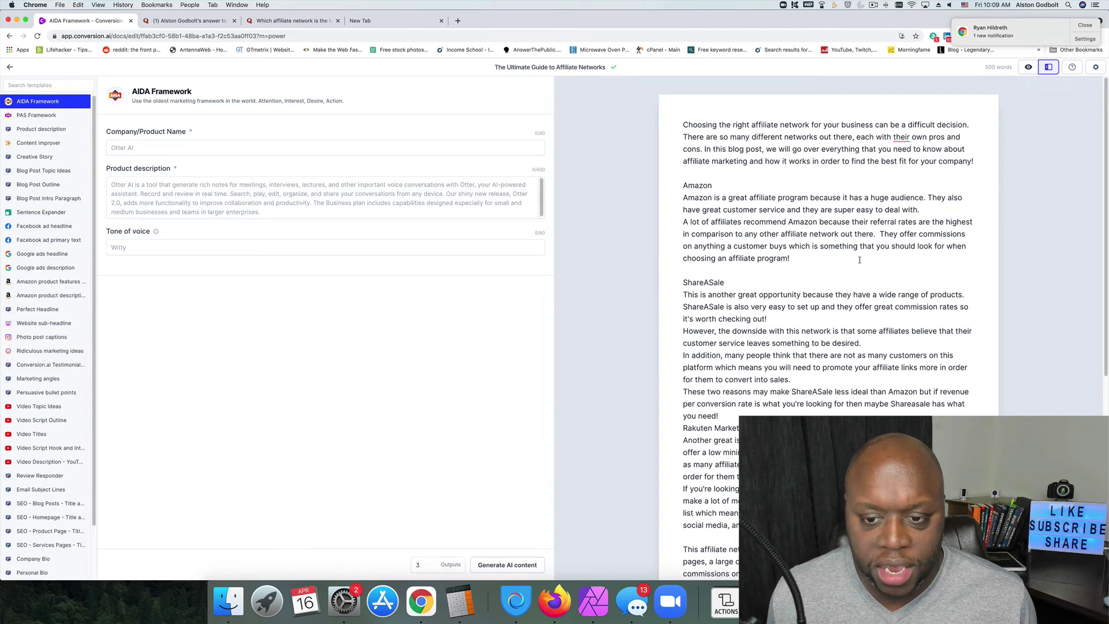
# Step: Add the line "Signing up is easy just go to affiliate-amazon.com" below the Amazon section and have the AI continue writing from it
pyautogui.click(817, 257)
pyautogui.press('Return')
pyautogui.press('Return')
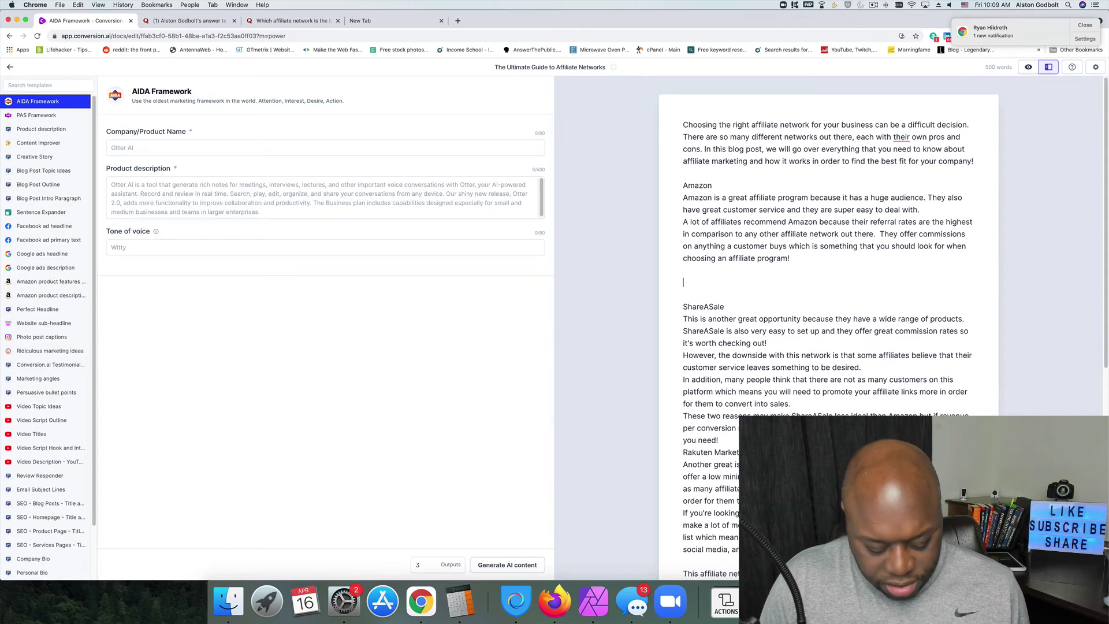
pyautogui.write('Signing up i')
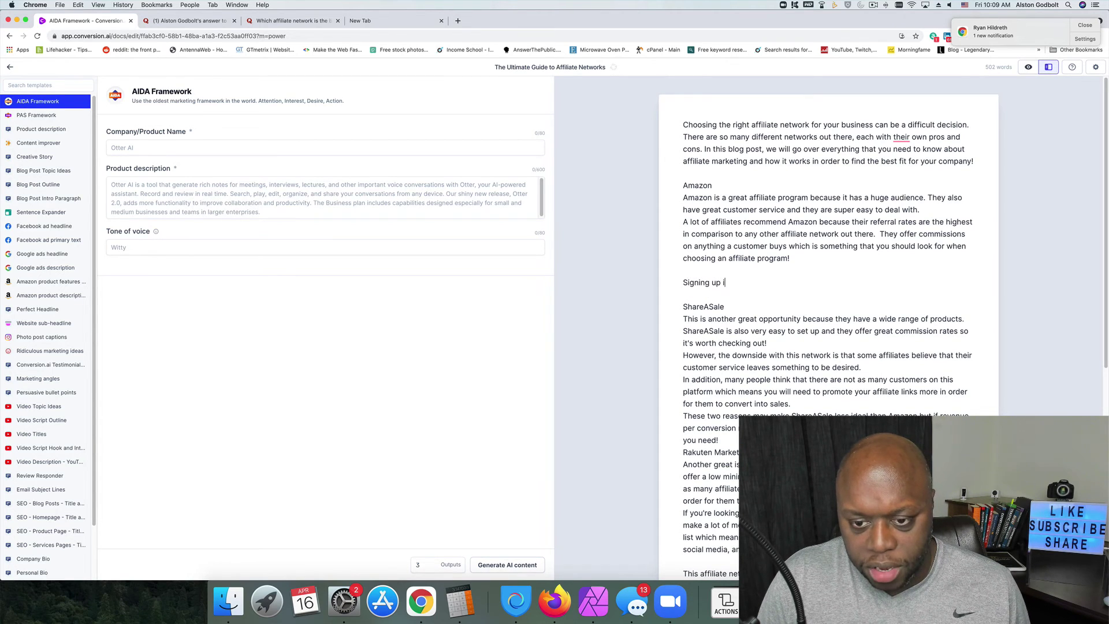
pyautogui.write('s ea')
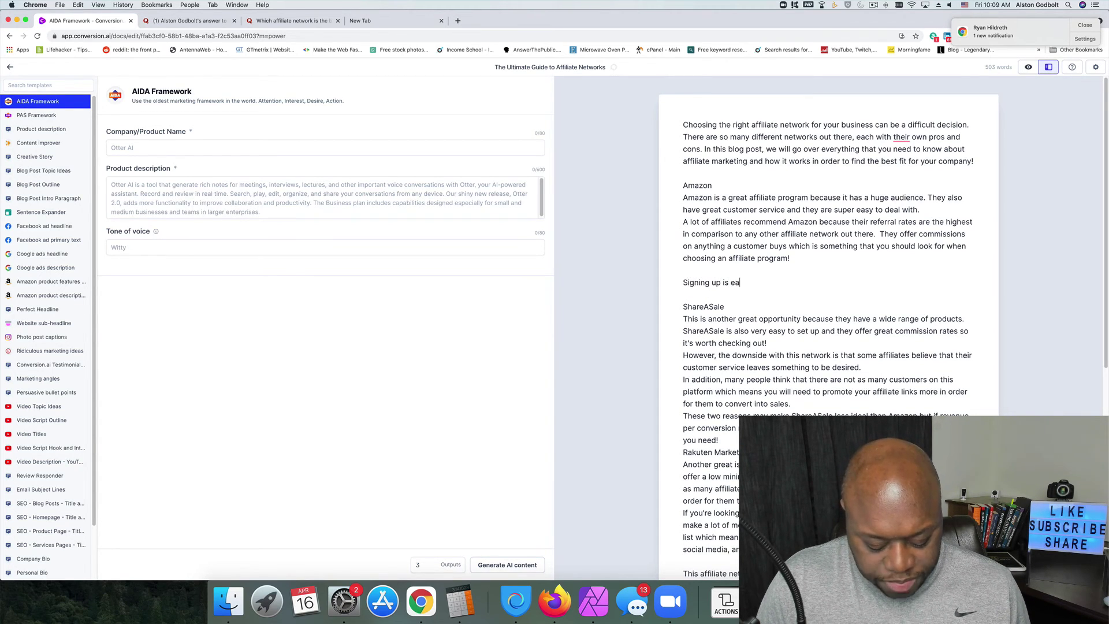
pyautogui.write('sy just ')
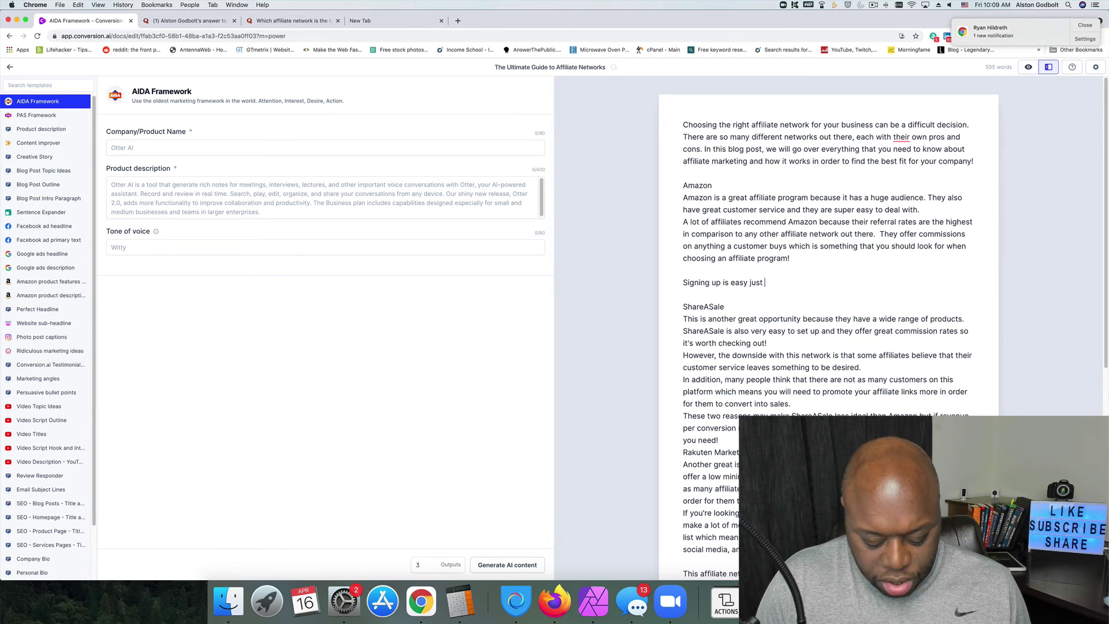
pyautogui.write('go to ')
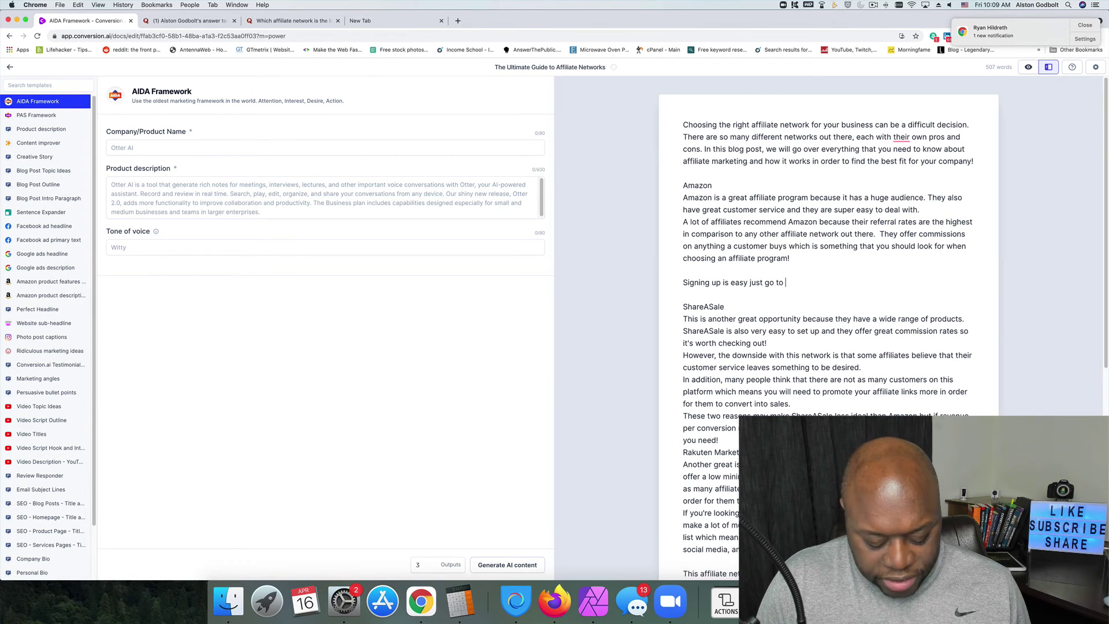
pyautogui.write('affiliate-')
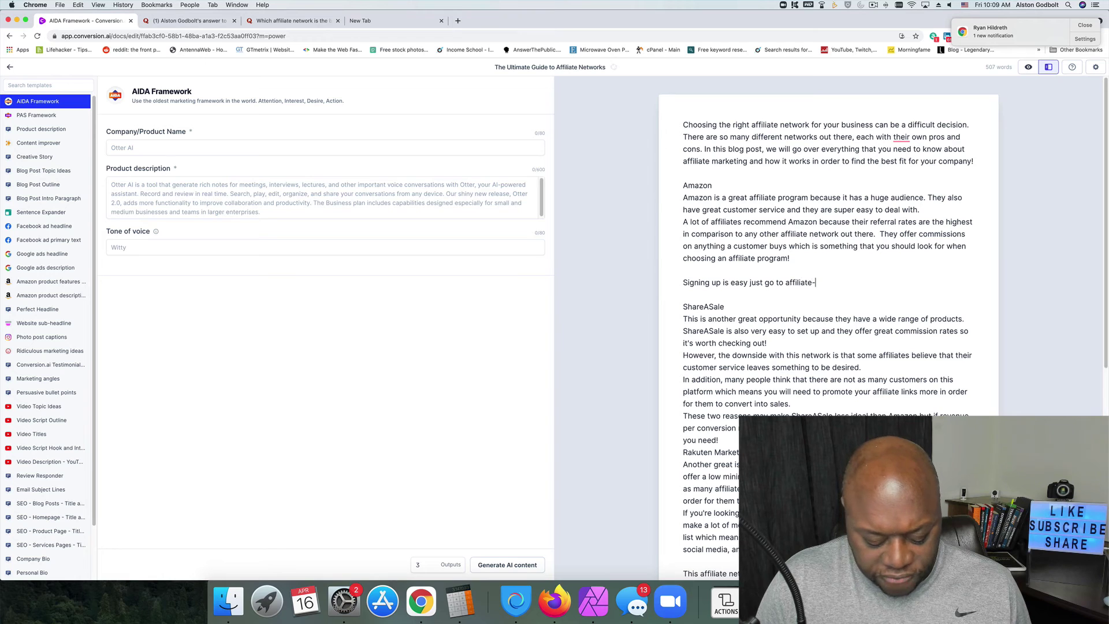
pyautogui.write('amazon.com')
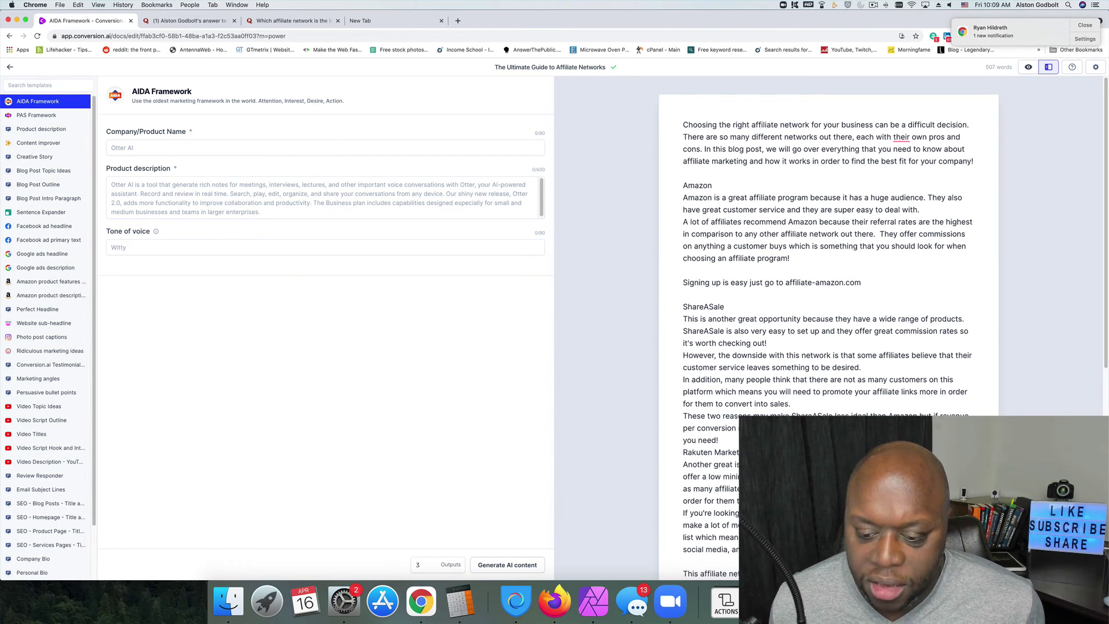
pyautogui.press('super+Return')
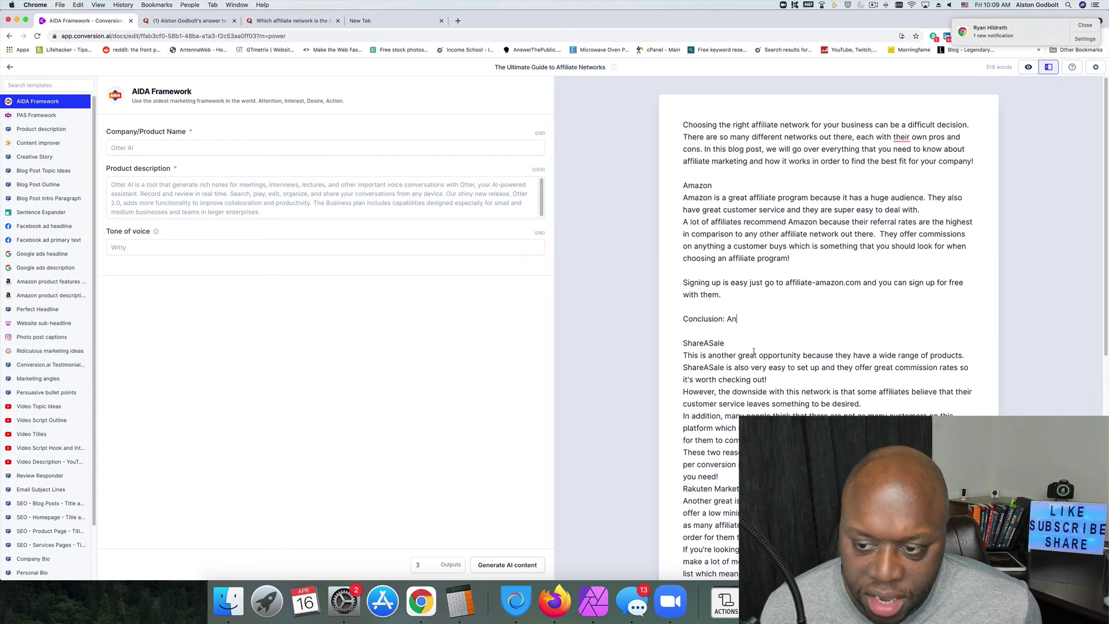
# Step: Review the AI-written conclusion below the Amazon section and the ShareASale section that follows it
pyautogui.click(763, 355)
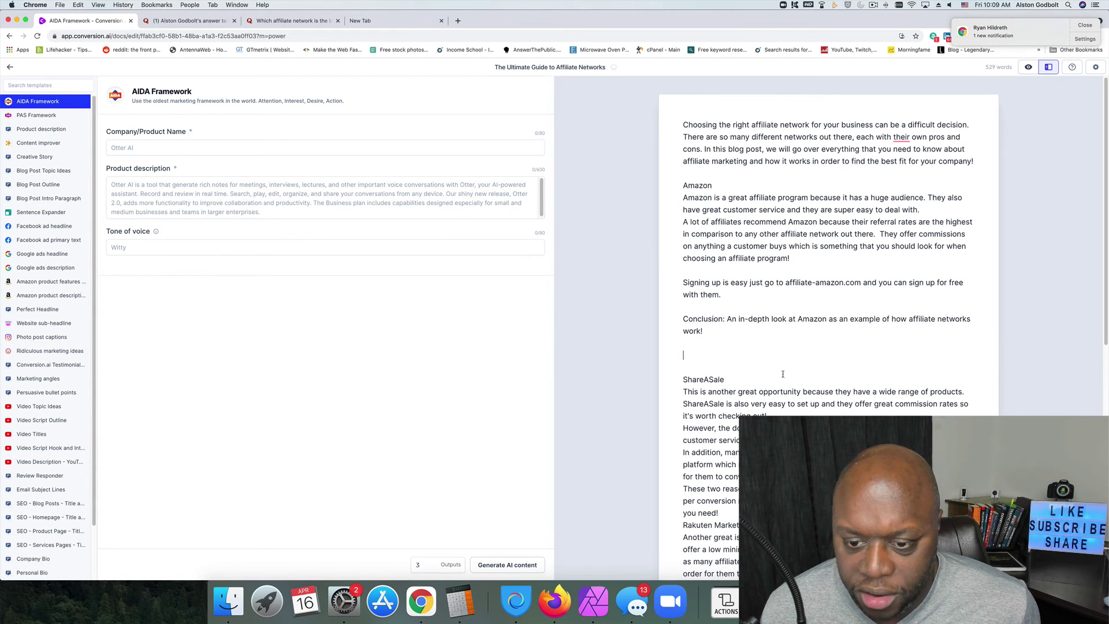
pyautogui.scroll(-3, 785, 230)
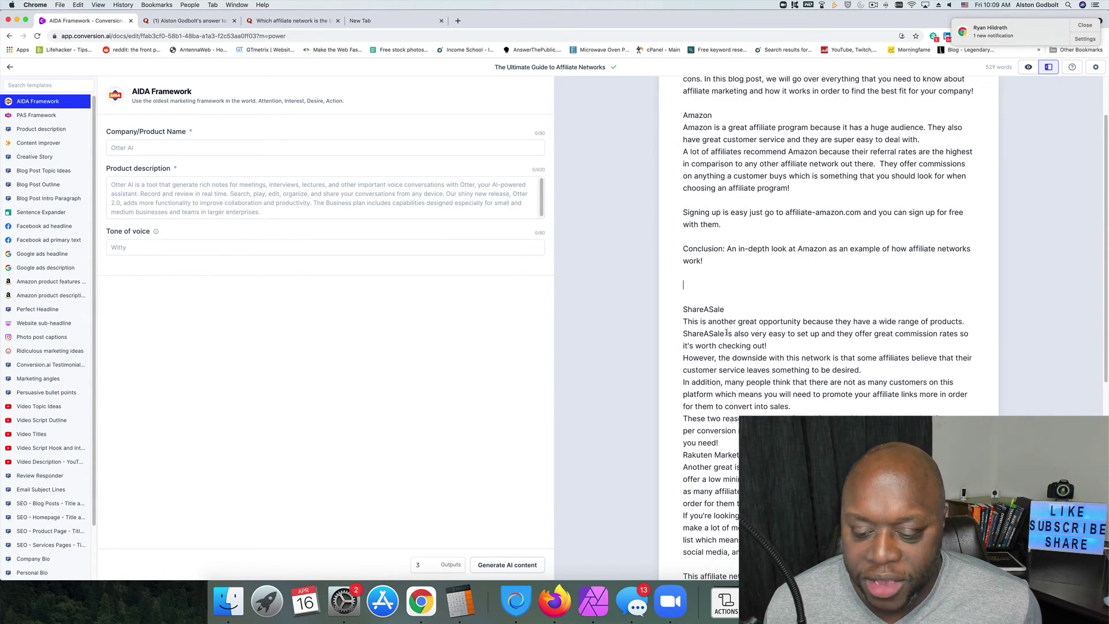
pyautogui.scroll(-2, 726, 334)
pyautogui.scroll(3, 723, 312)
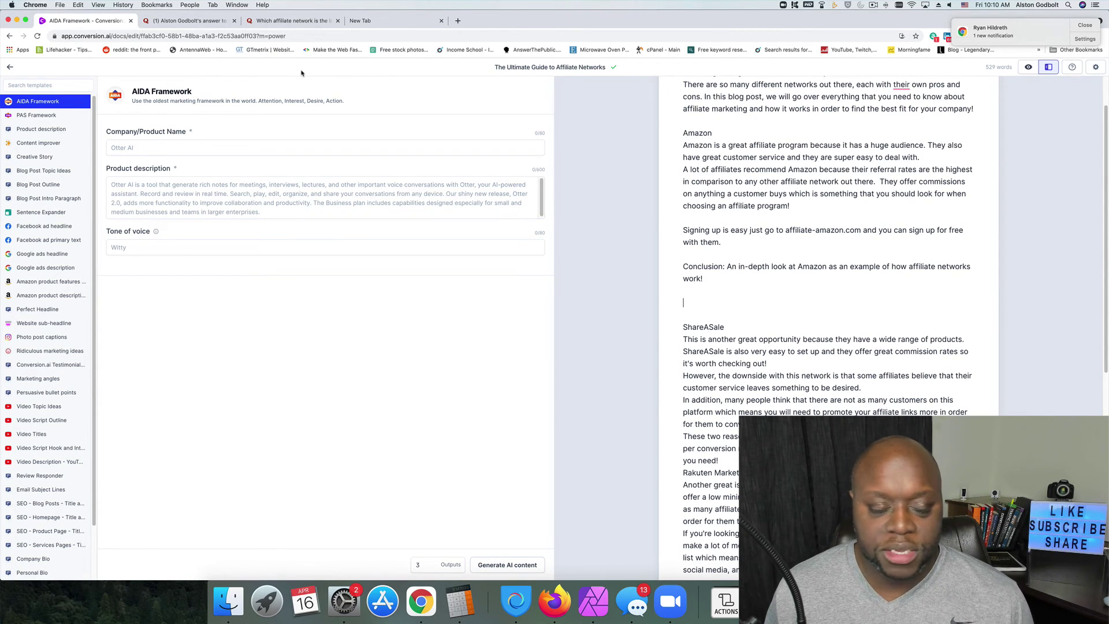
# Step: Look through the Quora draft answering "Which affiliate network is the best, and why?" and accept Grammarly's correction "its" in the opening paragraph
pyautogui.click(315, 24)
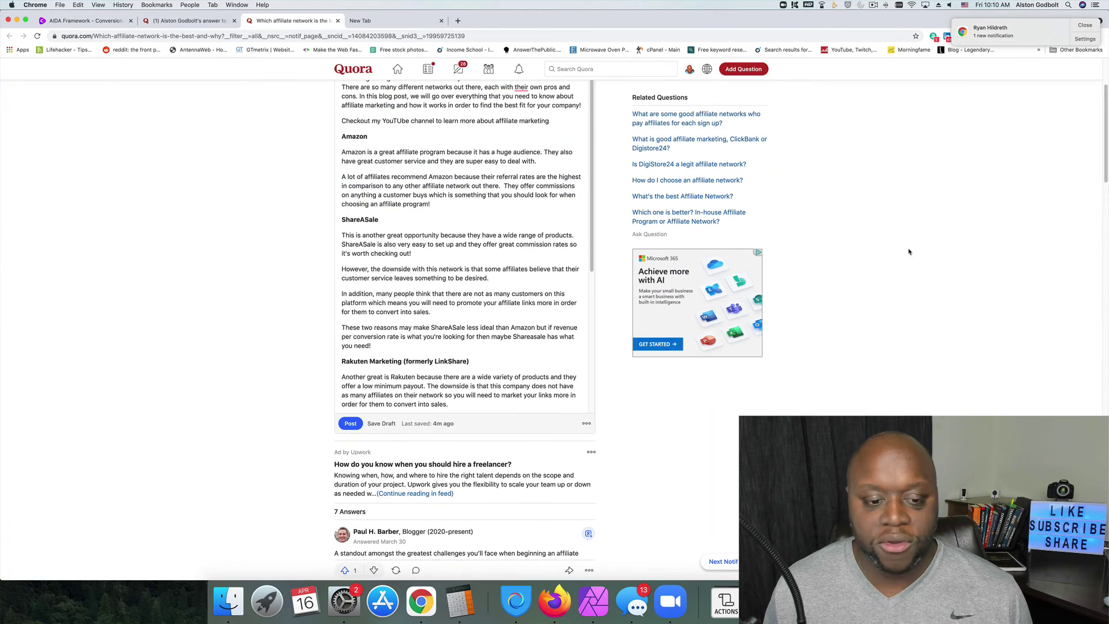
pyautogui.scroll(-10, 530, 284)
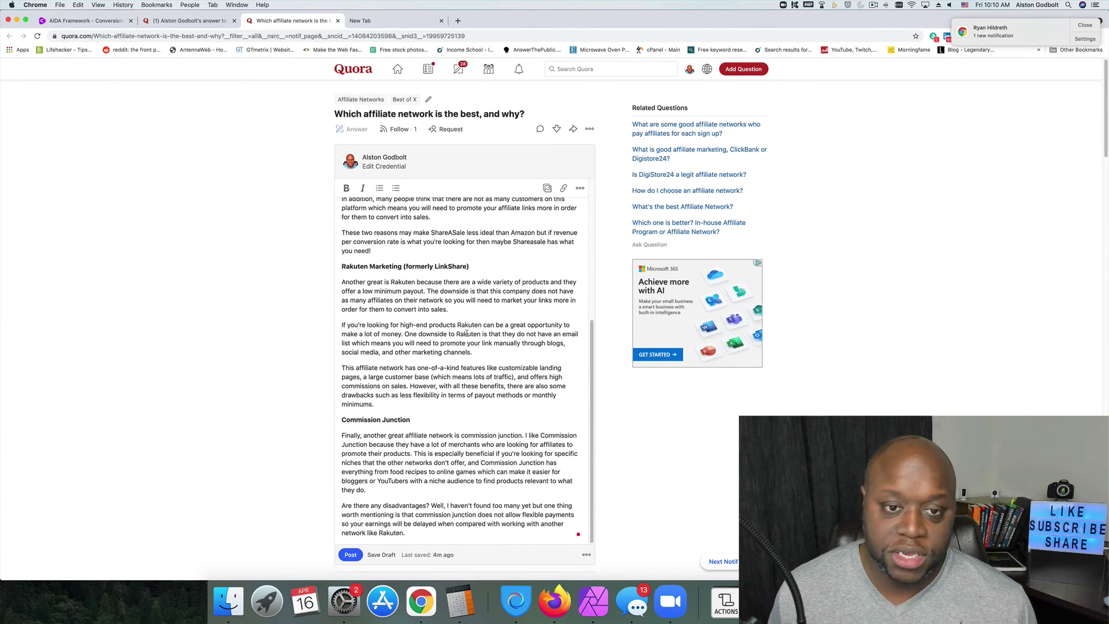
pyautogui.scroll(9, 466, 333)
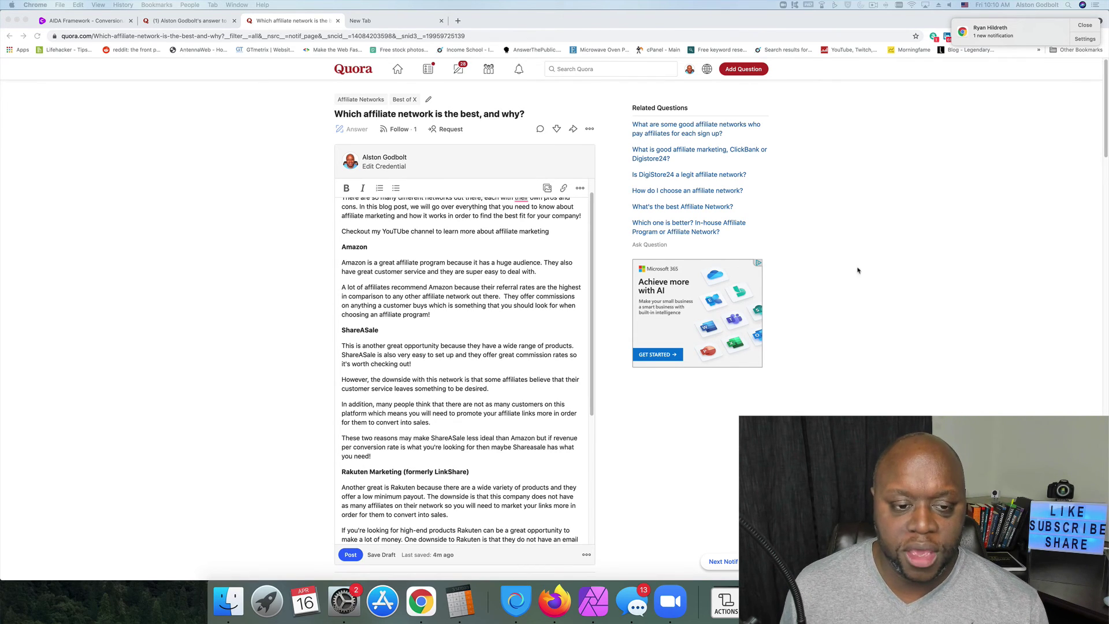
pyautogui.scroll(1, 519, 220)
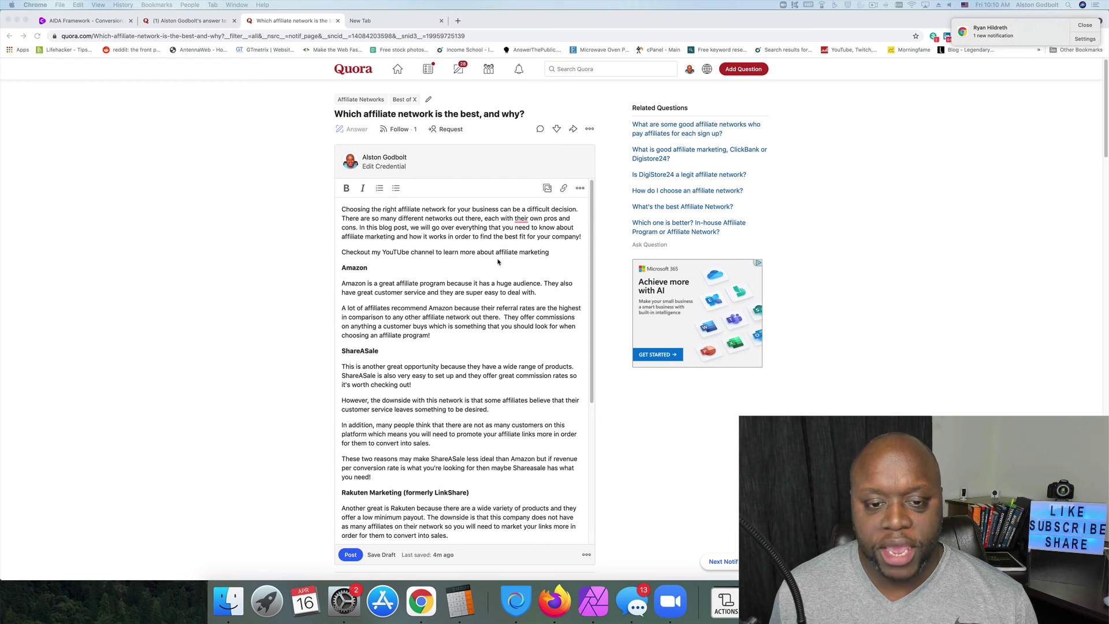
pyautogui.click(525, 222)
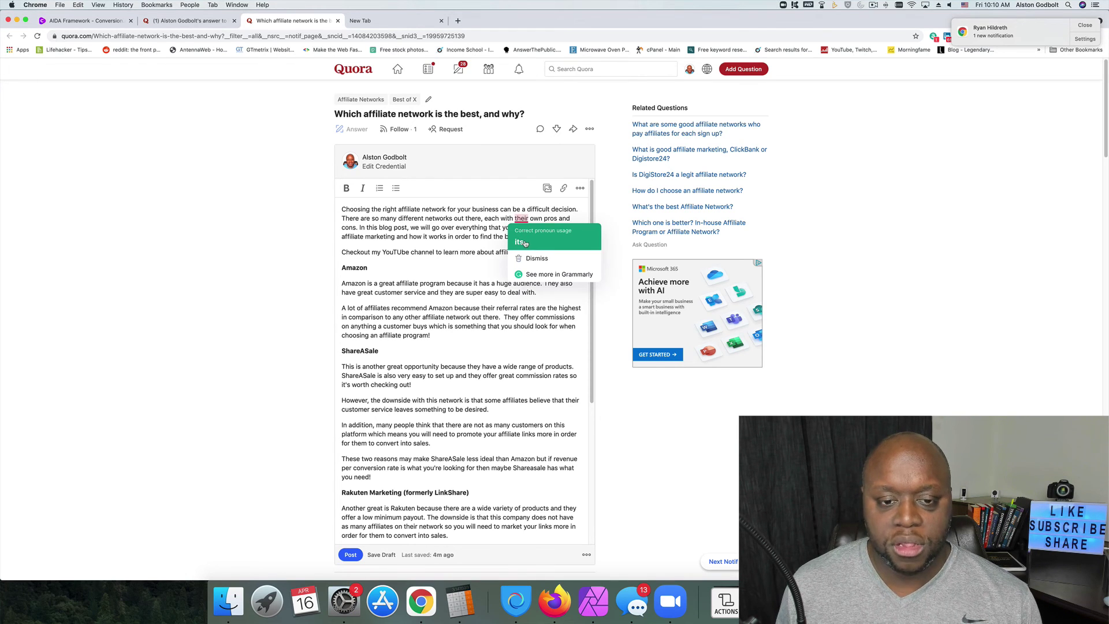
pyautogui.click(523, 243)
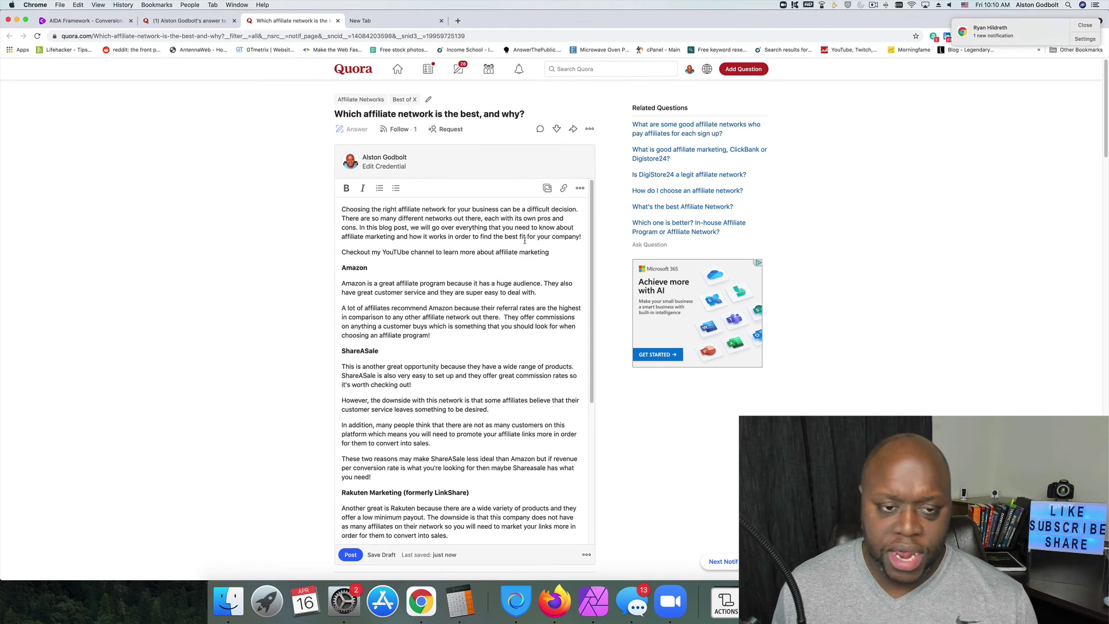
# Step: Return to Conversion.ai, leave the document for the template dashboard and look through the whole range of available writing templates
pyautogui.click(87, 21)
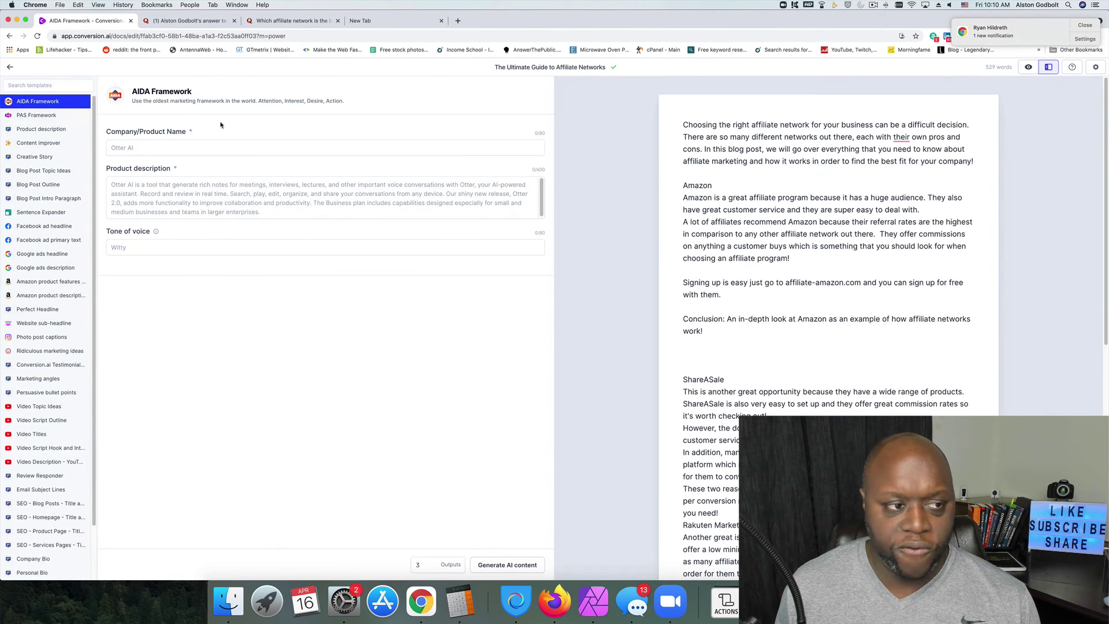
pyautogui.click(10, 67)
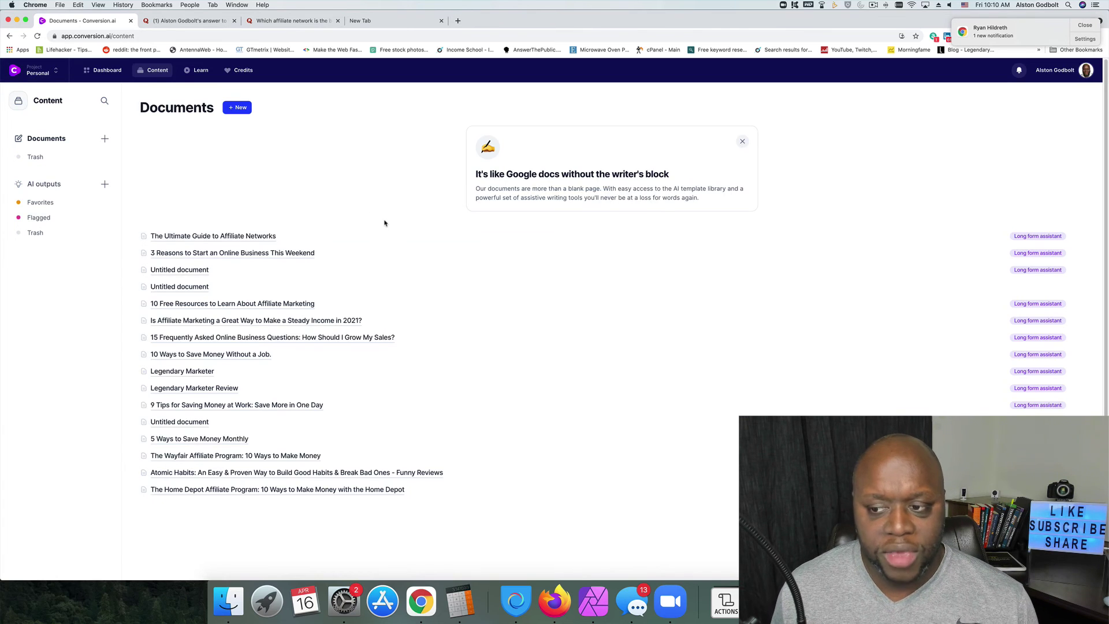
pyautogui.click(116, 70)
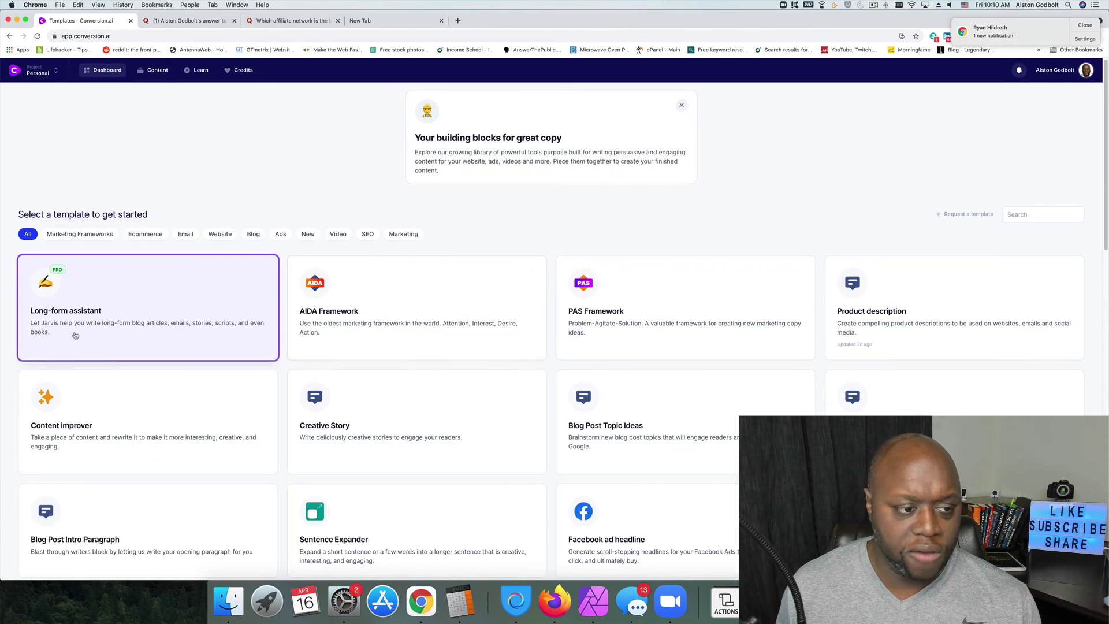
pyautogui.scroll(-15, 135, 336)
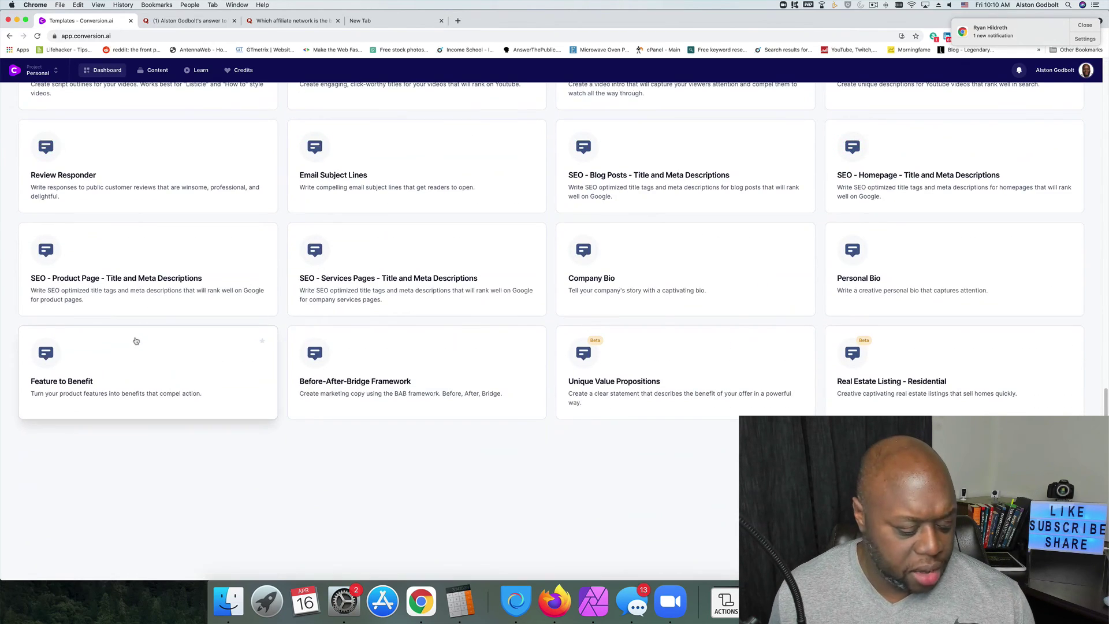
pyautogui.scroll(1, 381, 358)
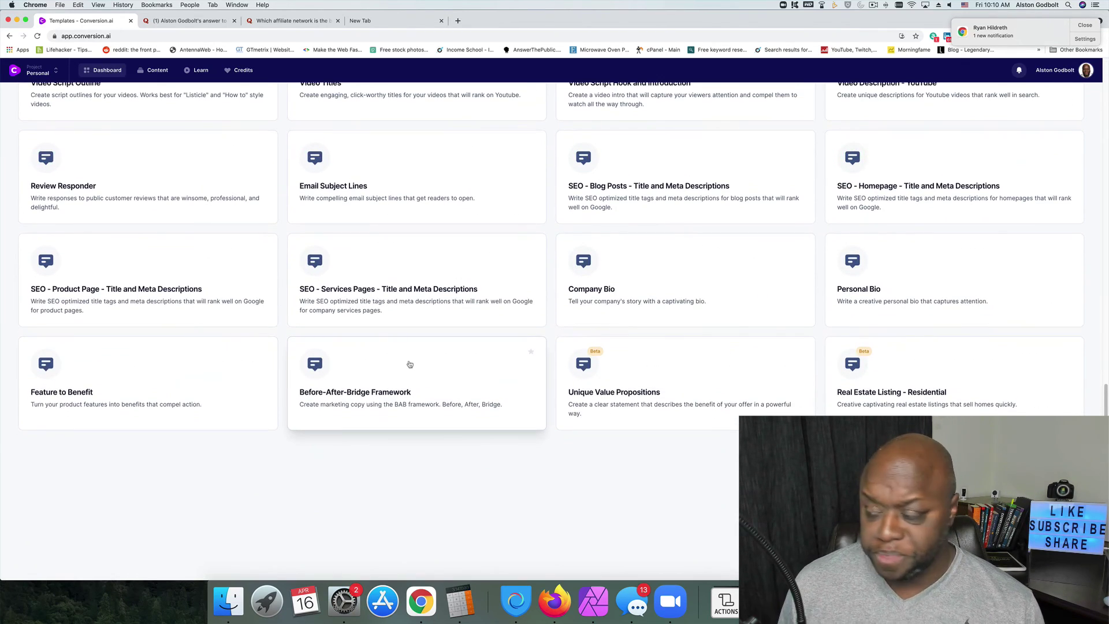
pyautogui.scroll(15, 410, 365)
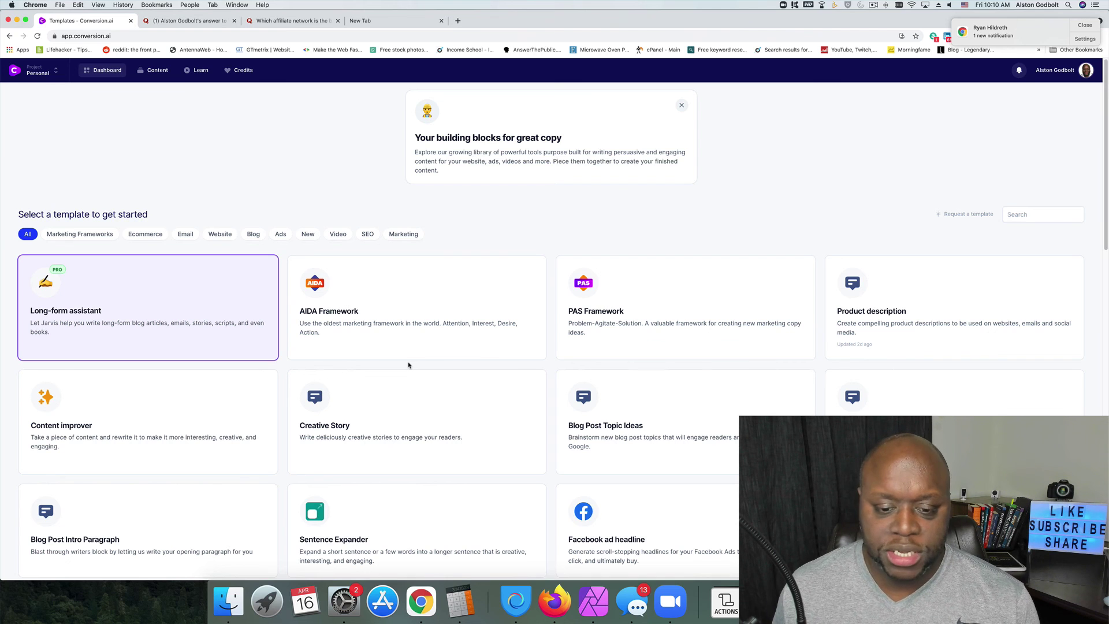
pyautogui.scroll(-3, 497, 351)
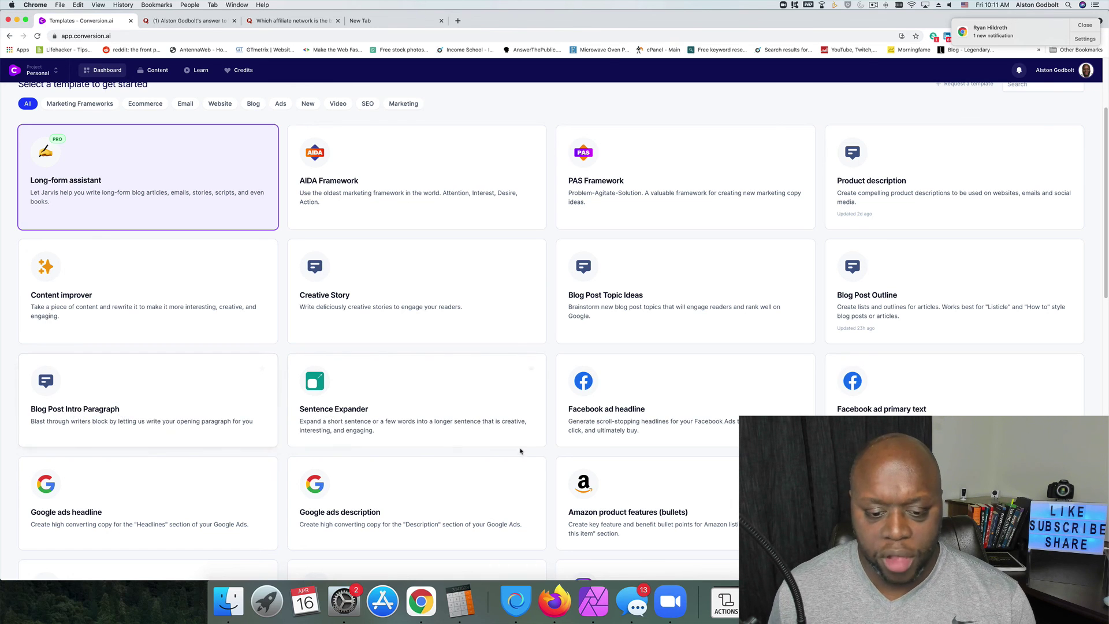
pyautogui.scroll(-9, 520, 451)
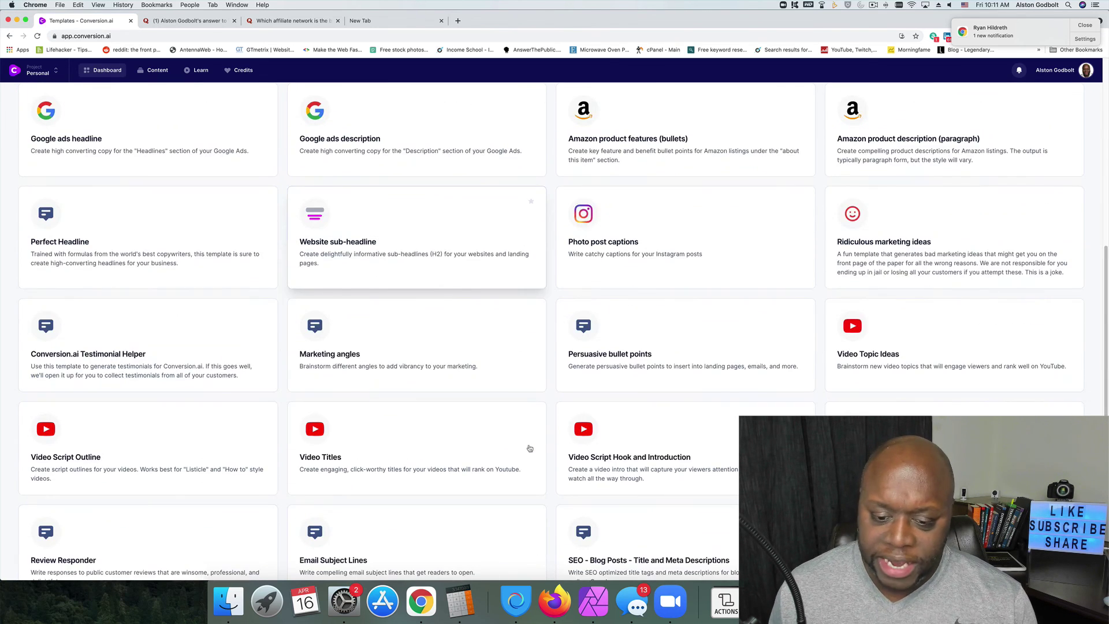
pyautogui.scroll(-5, 520, 450)
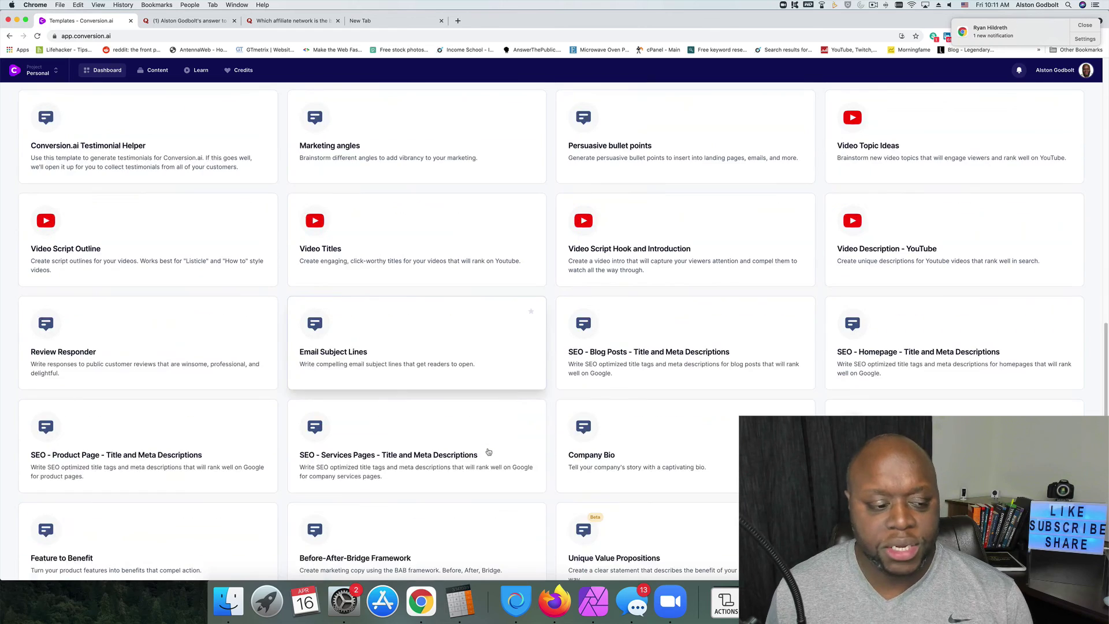
pyautogui.scroll(-3, 488, 451)
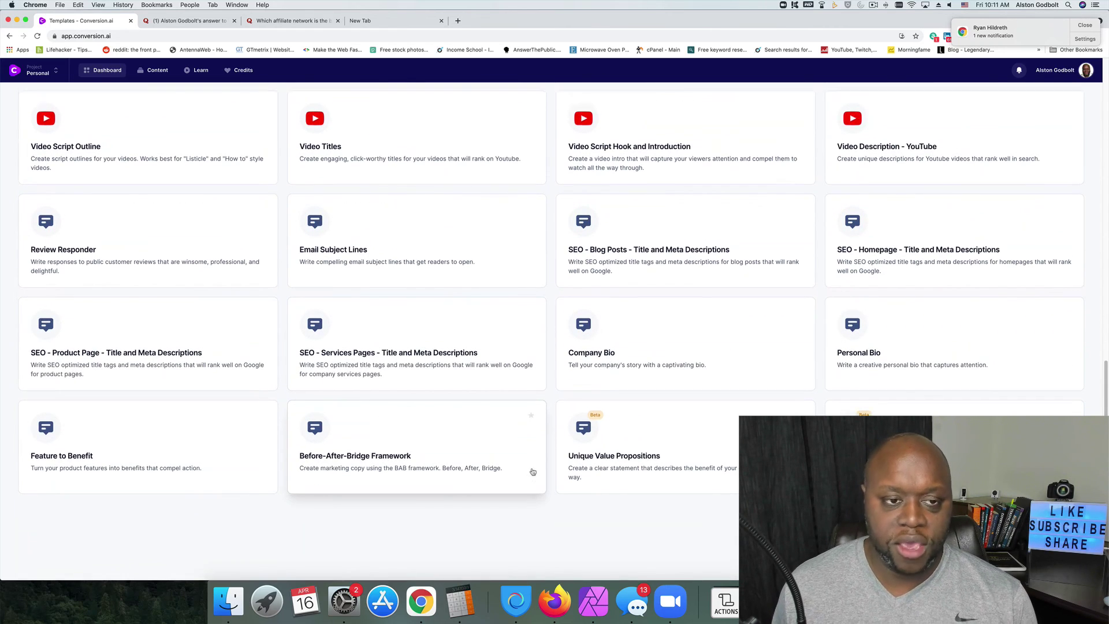
pyautogui.scroll(17, 533, 472)
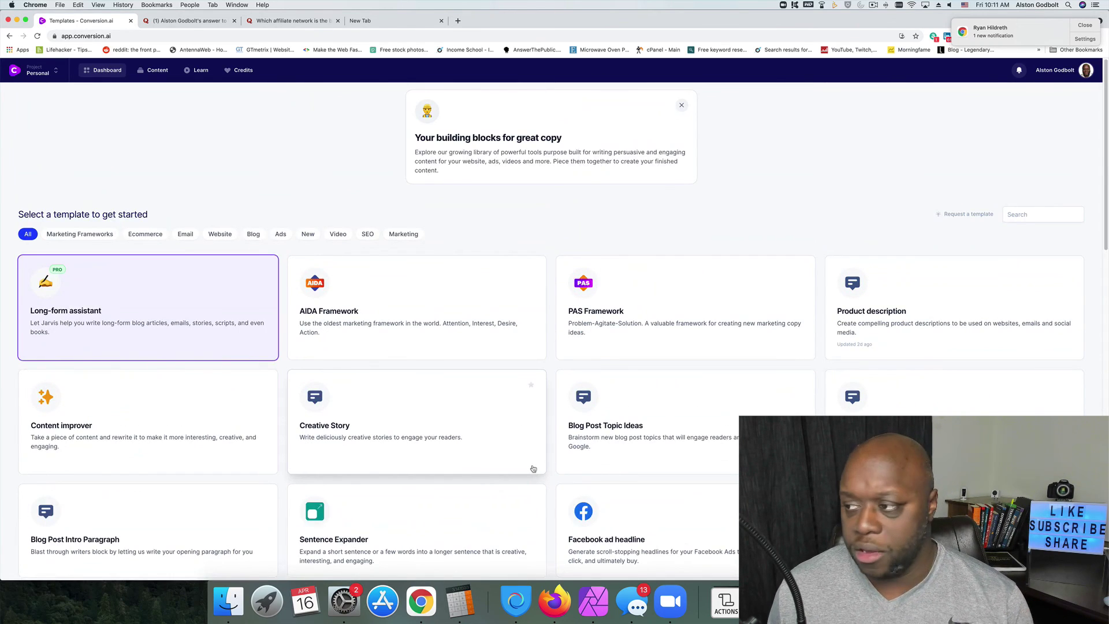